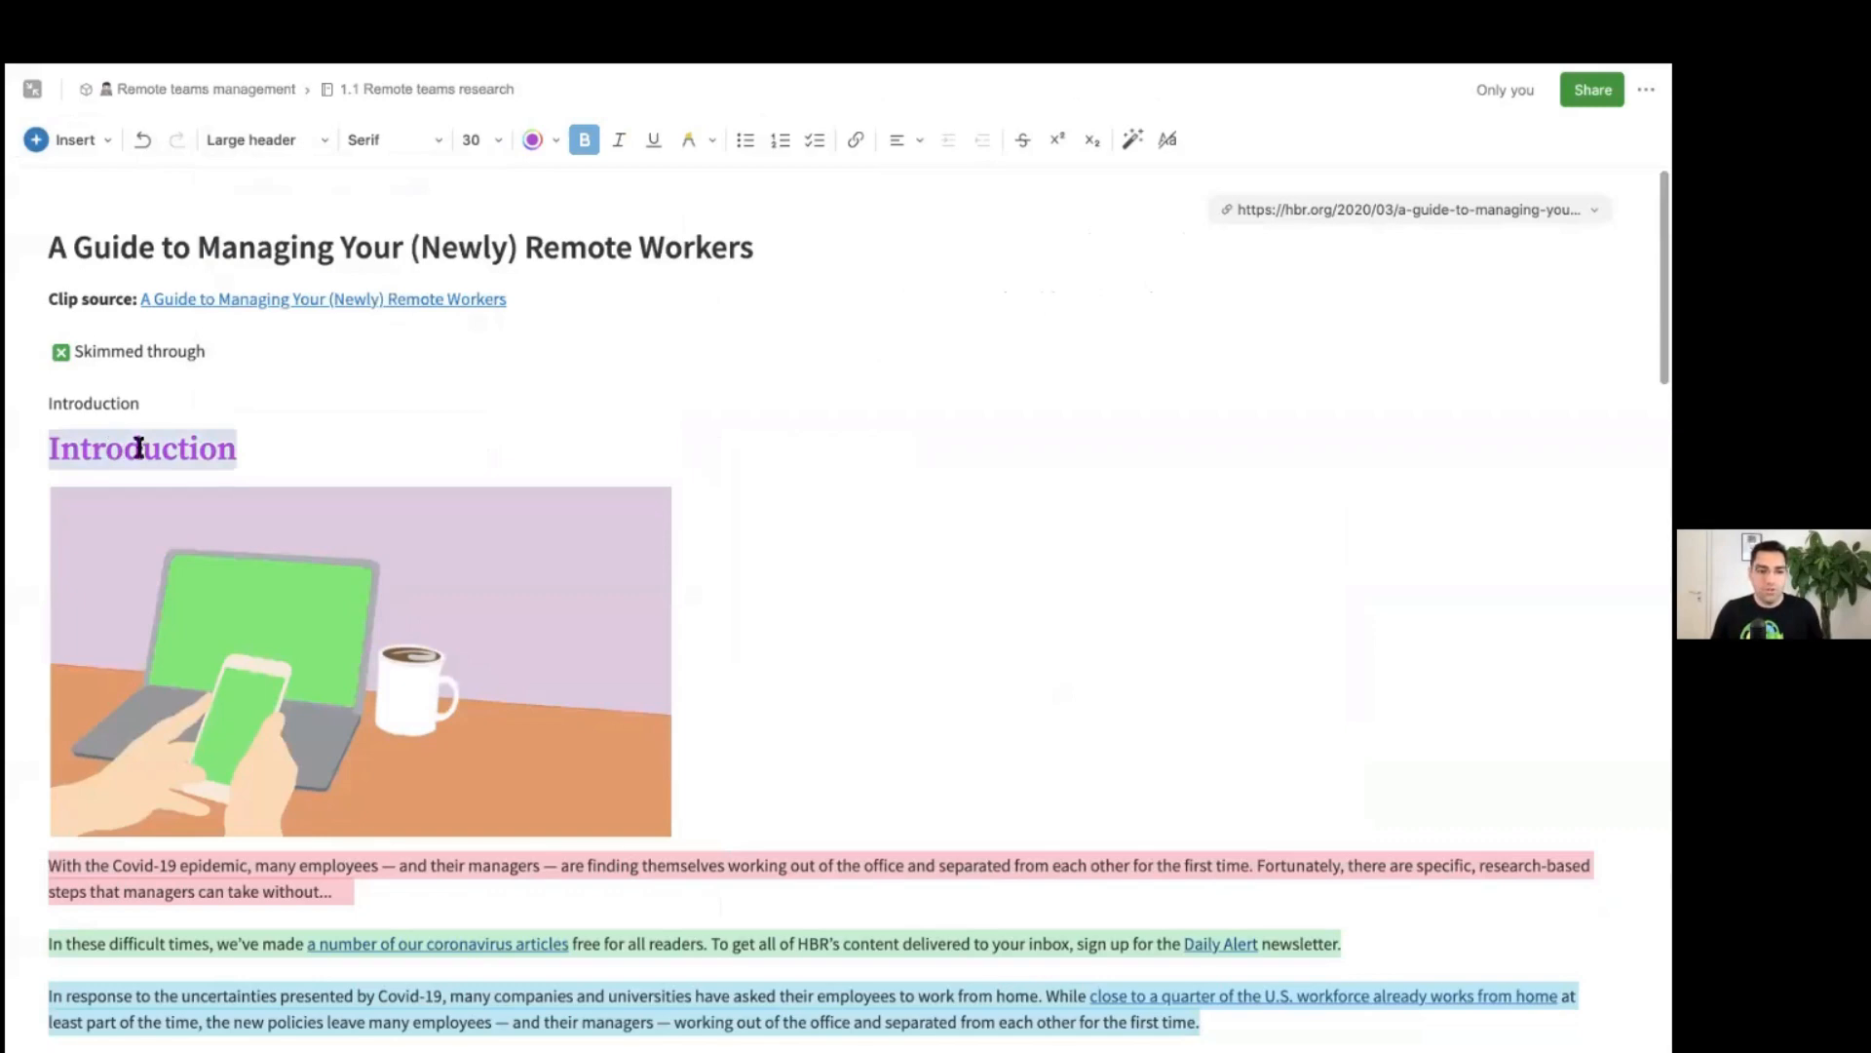
Step: Check which header styles the "Common Challenges of Remote Work" and "Lack of face-to-face supervision" headings use
scroll(165, 450, "down", 5)
scroll(166, 450, "down", 4)
double_click(112, 666)
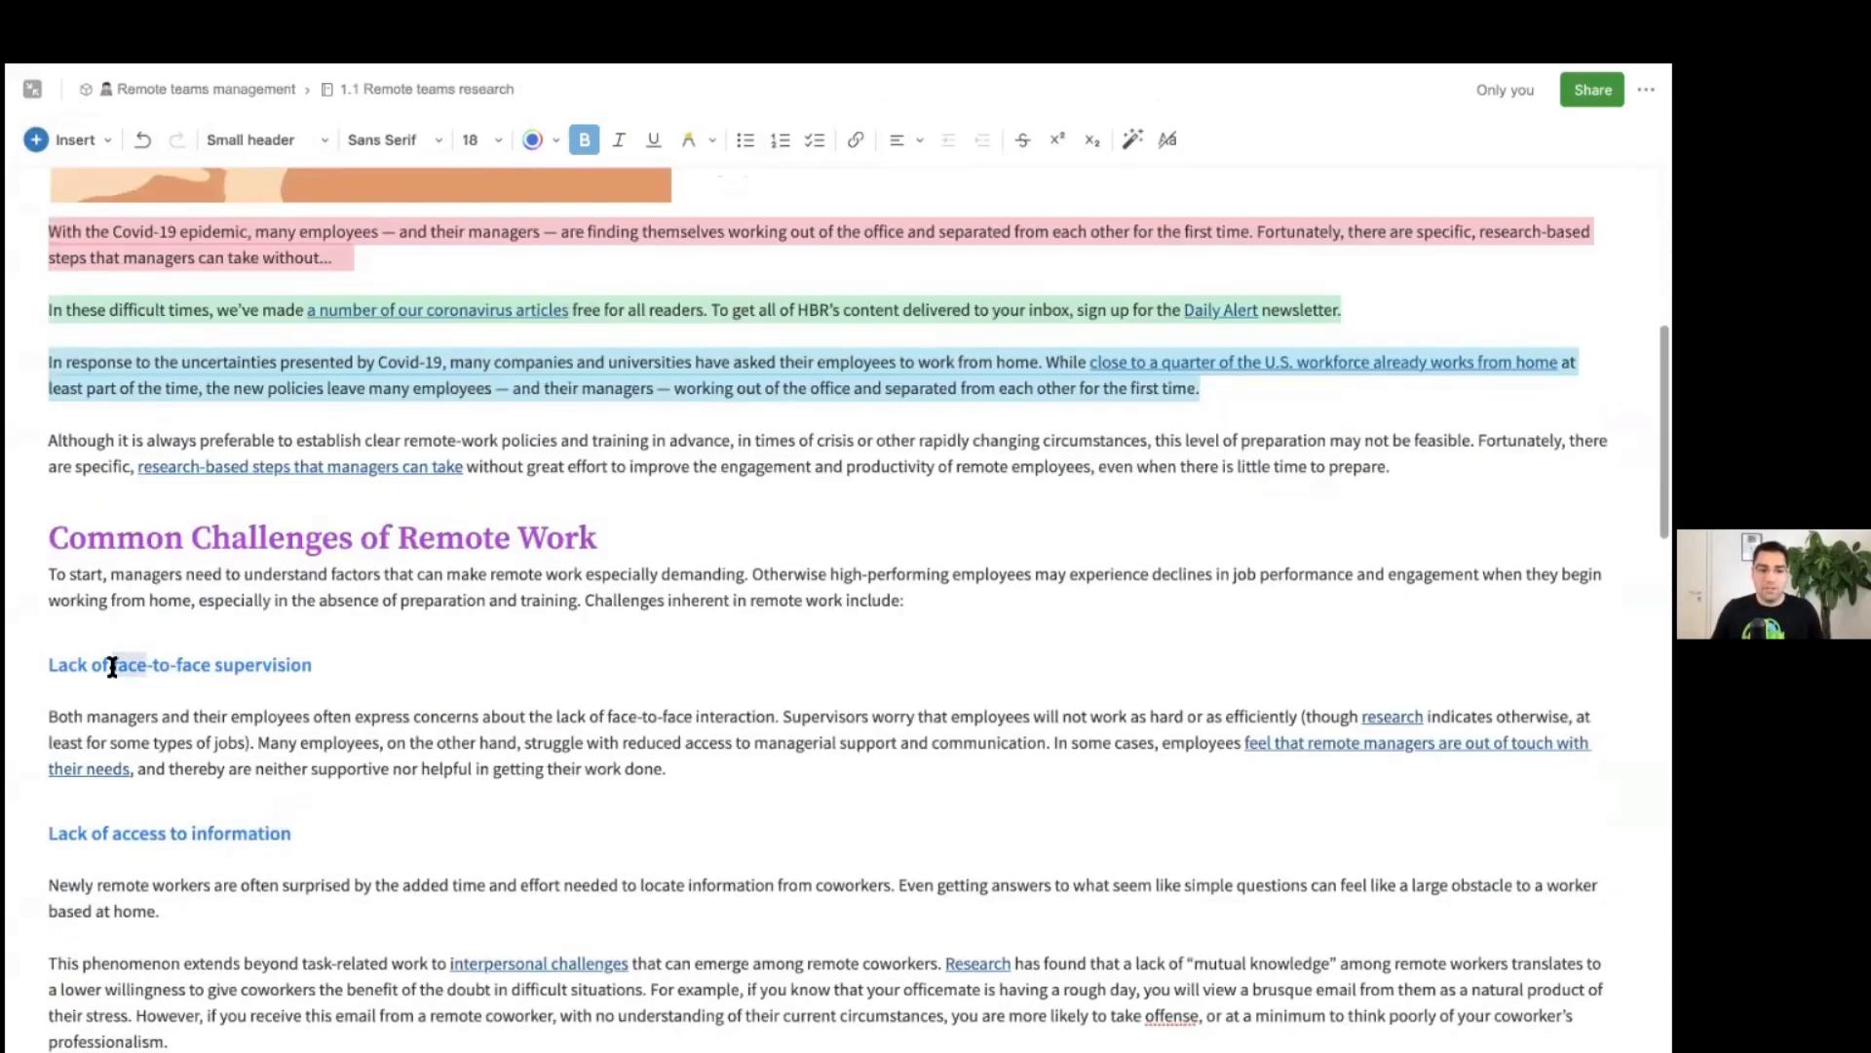
triple_click(127, 532)
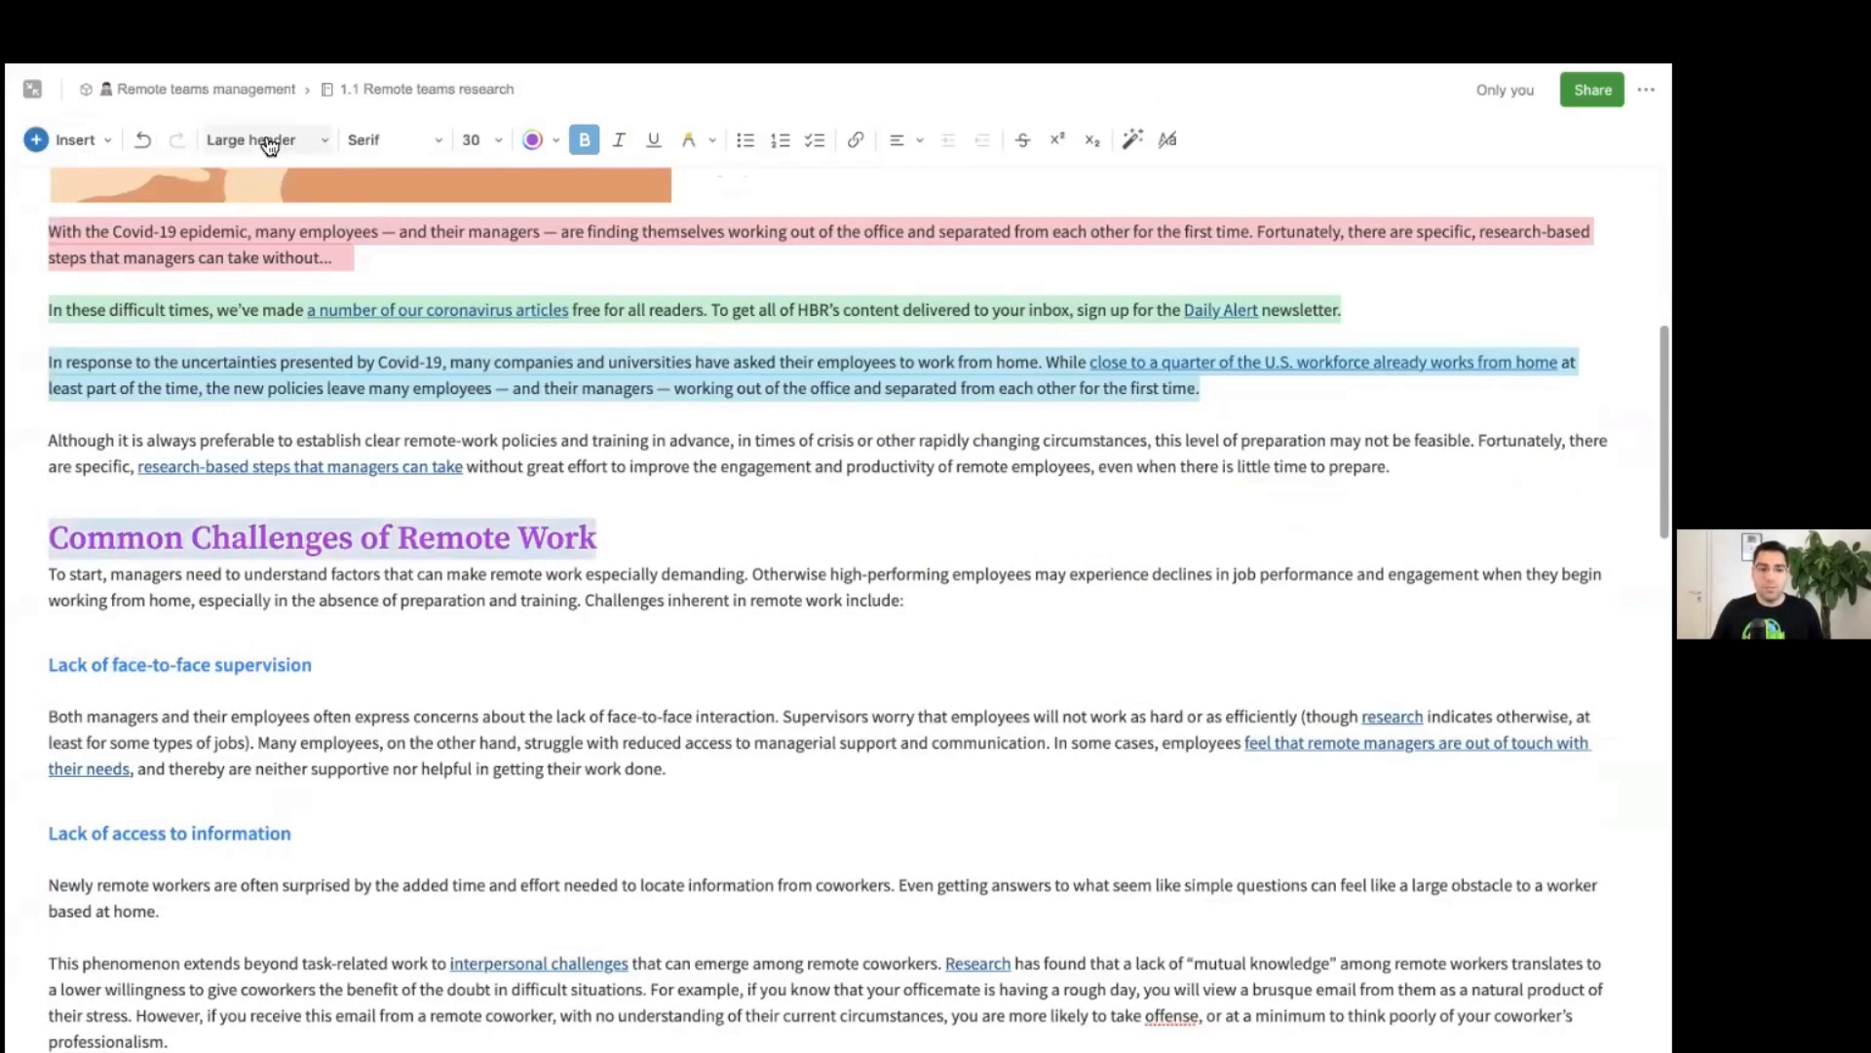
triple_click(117, 665)
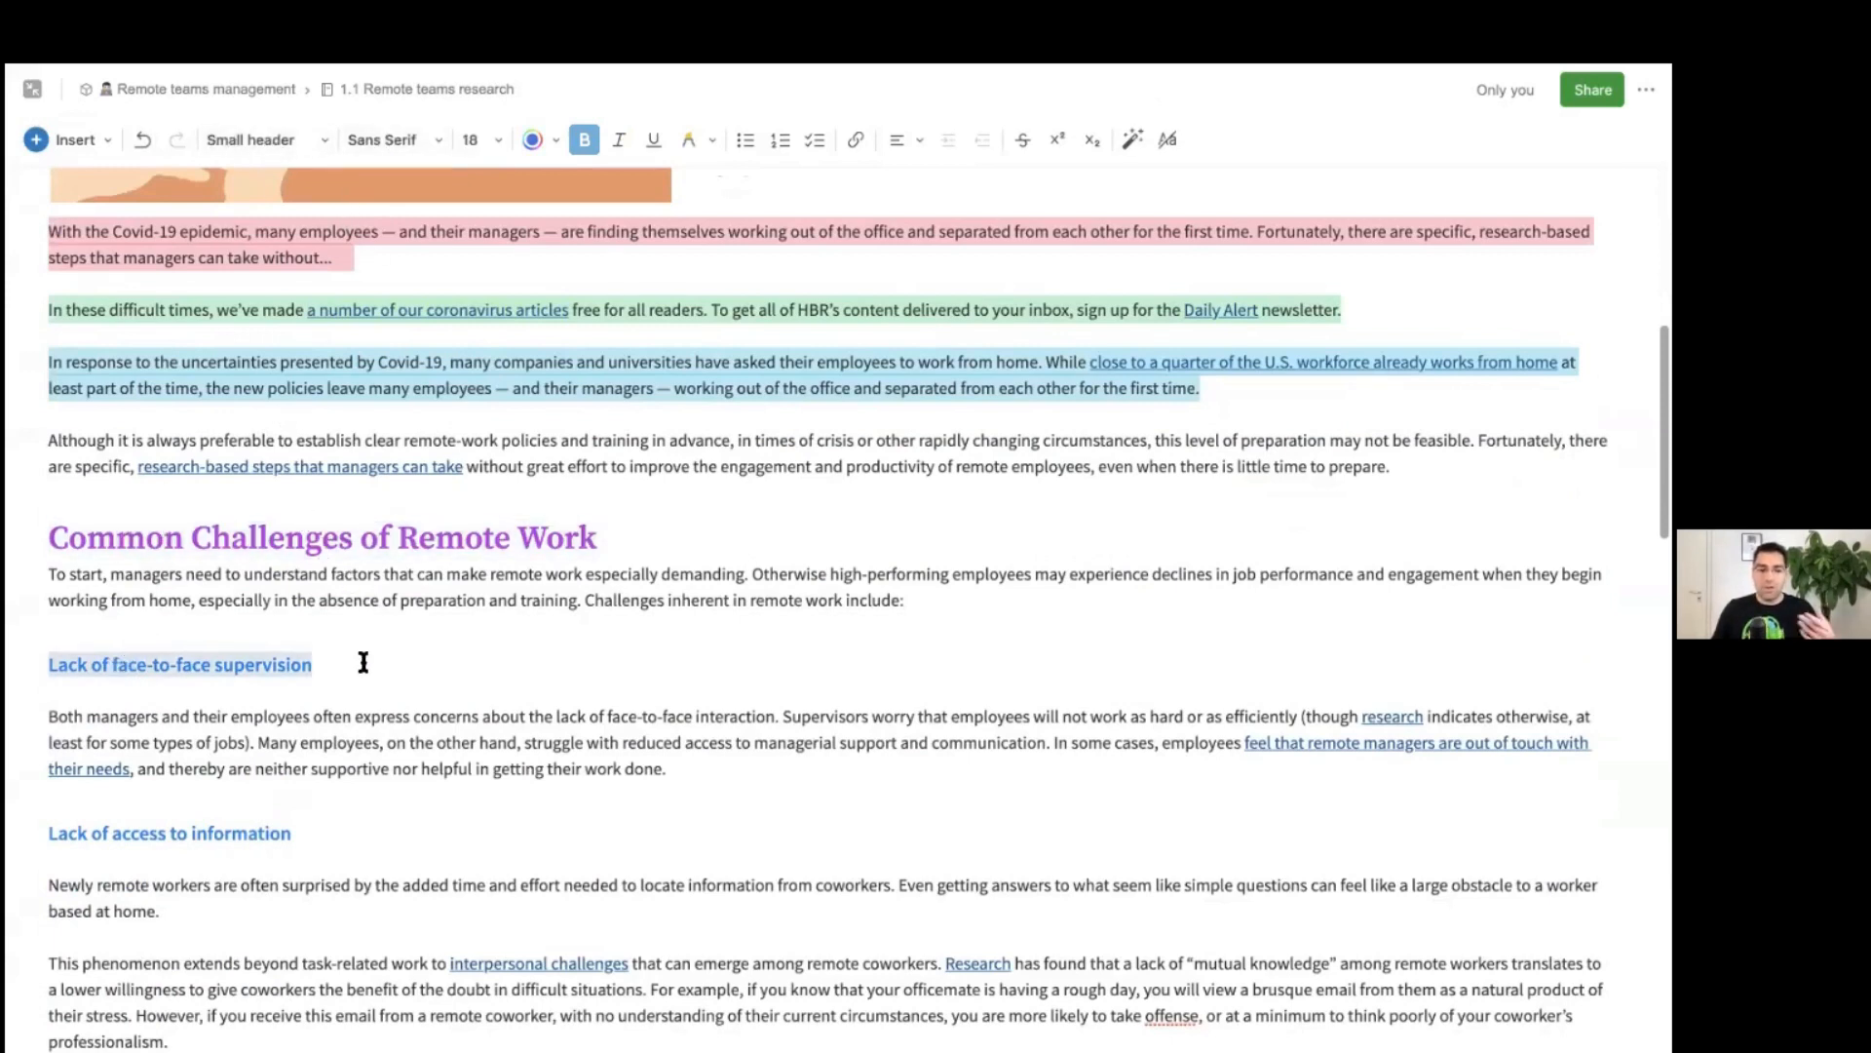
scroll(233, 360, "up", 5)
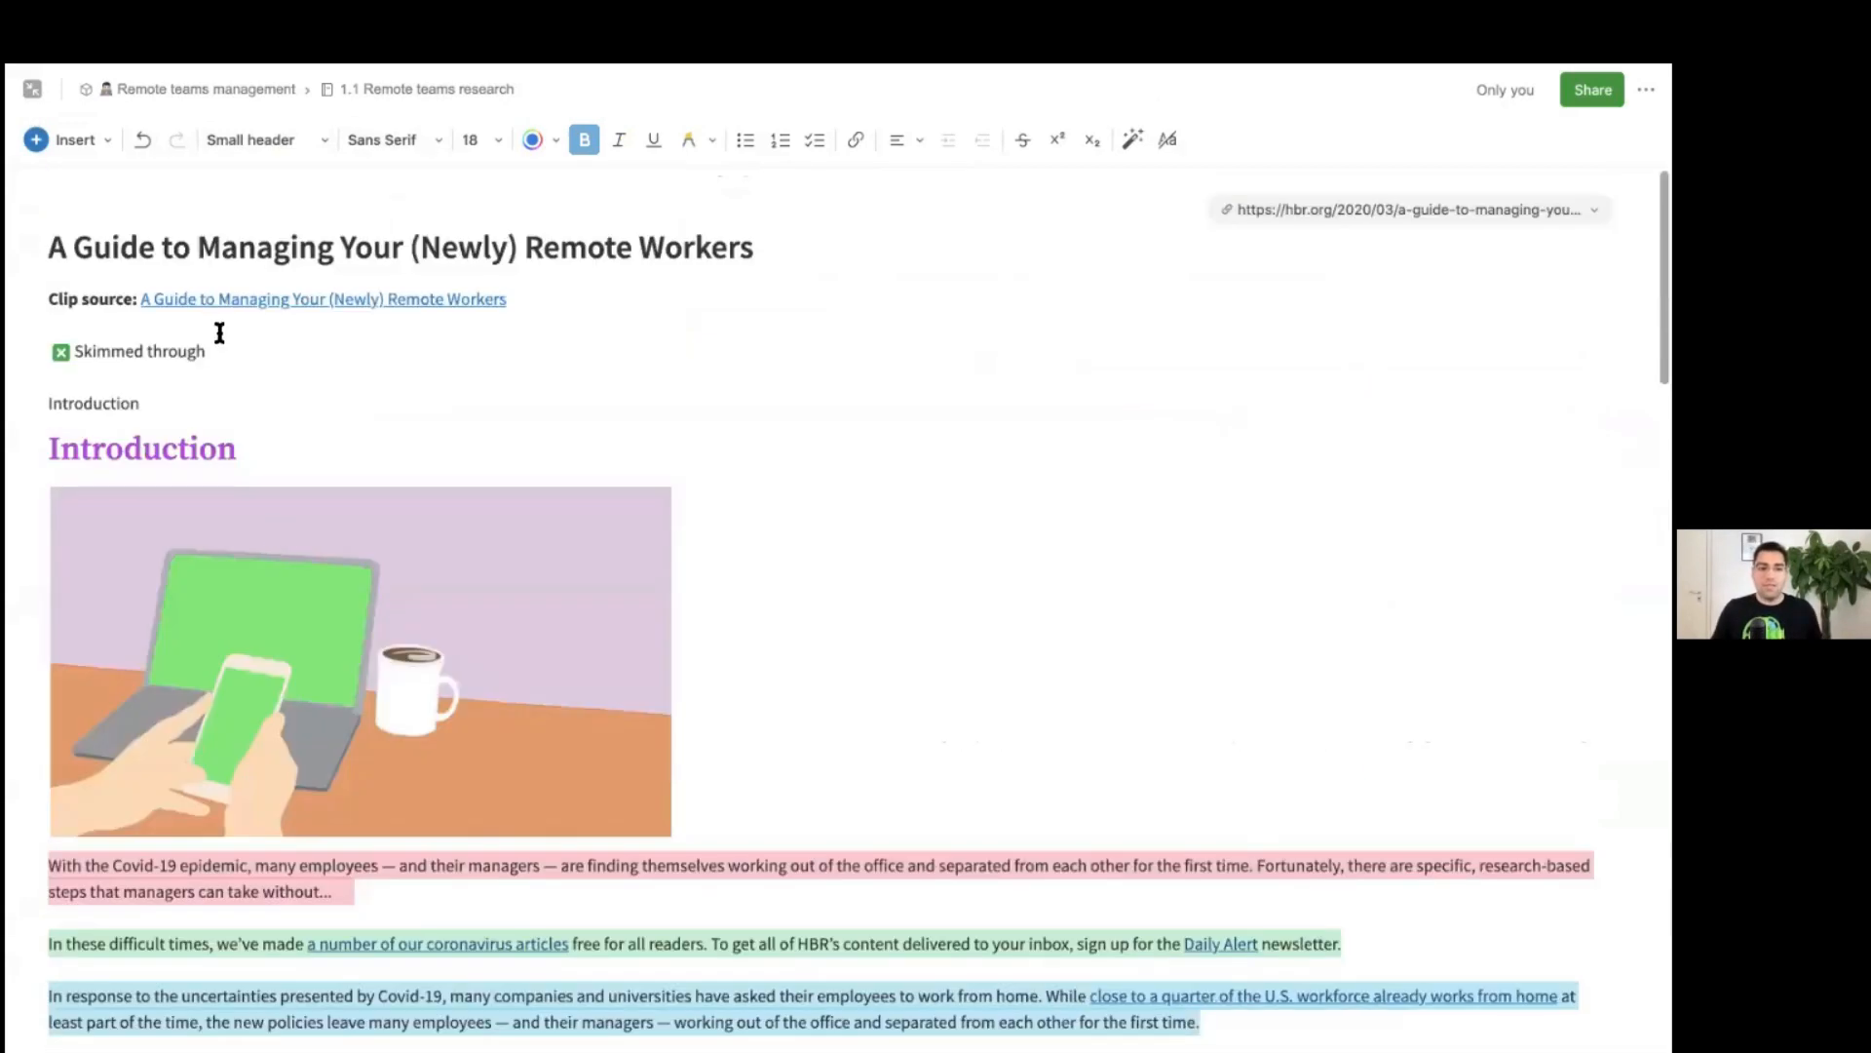
Step: Format the purple "Introduction" heading in green with the Script font
triple_click(120, 449)
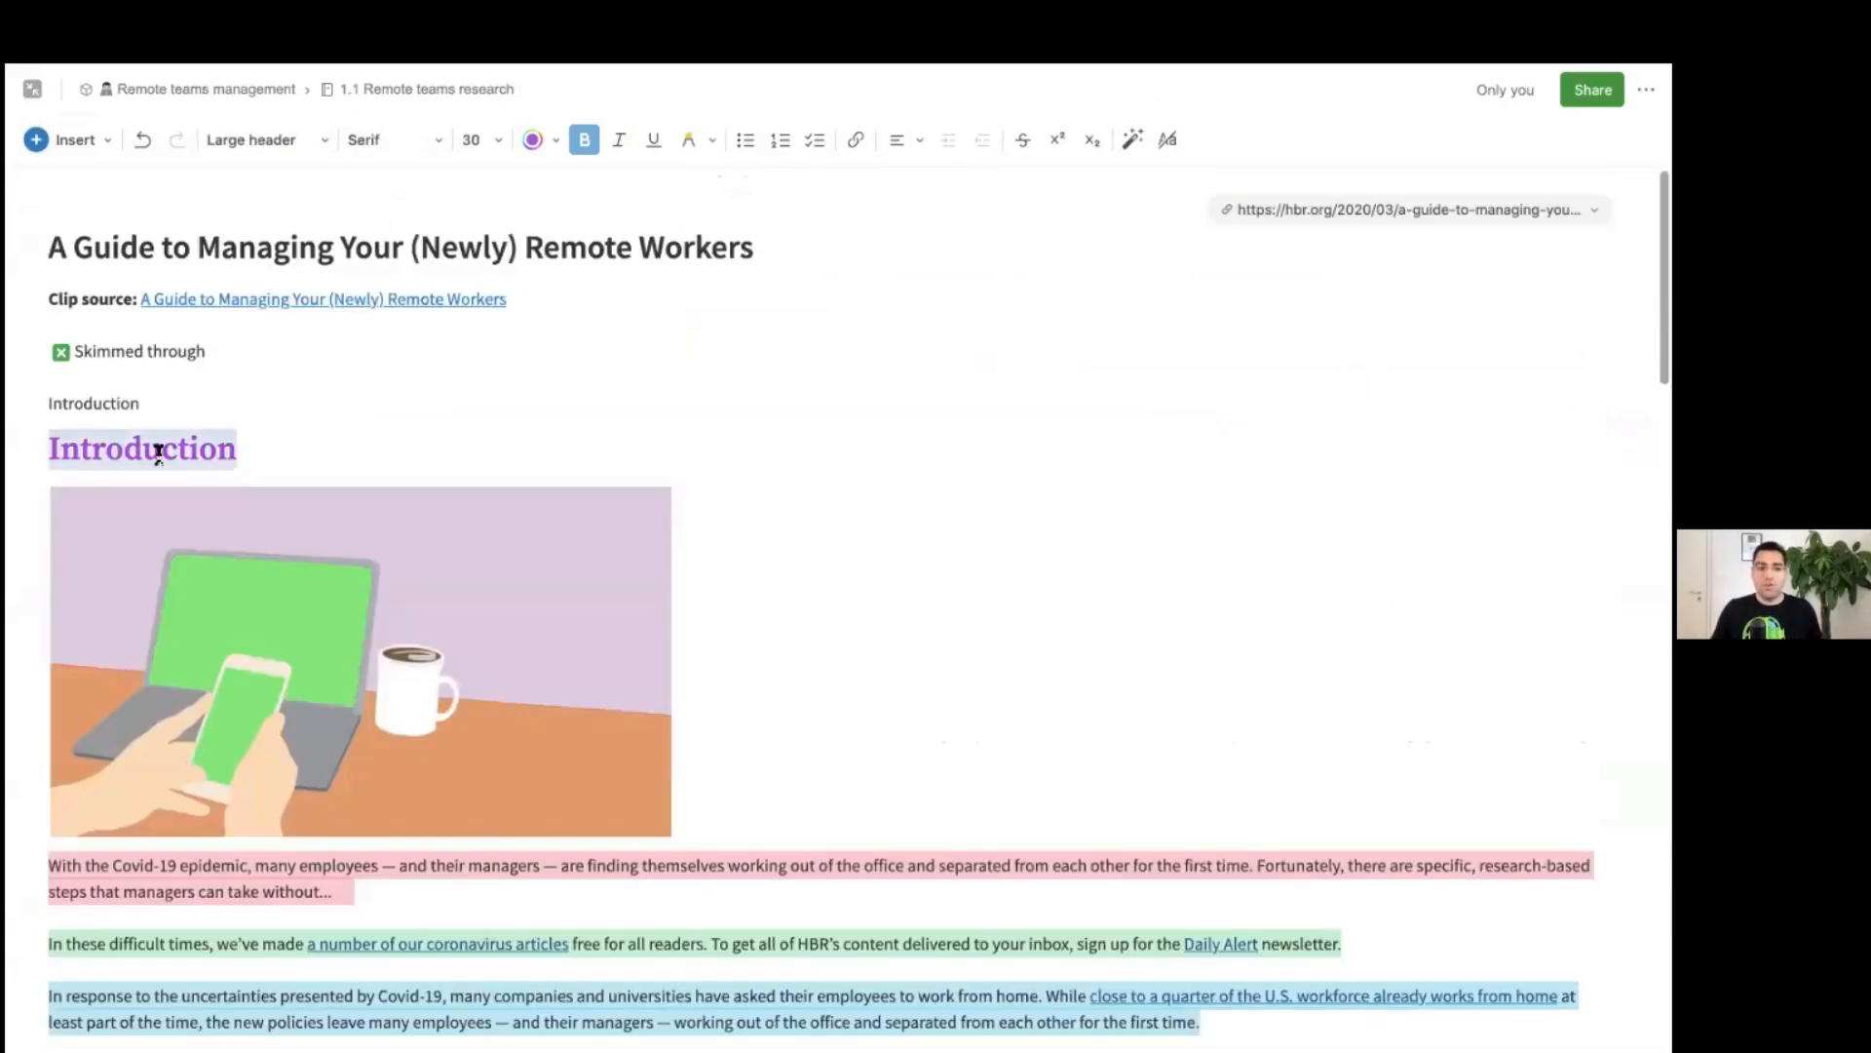
scroll(158, 451, "down", 5)
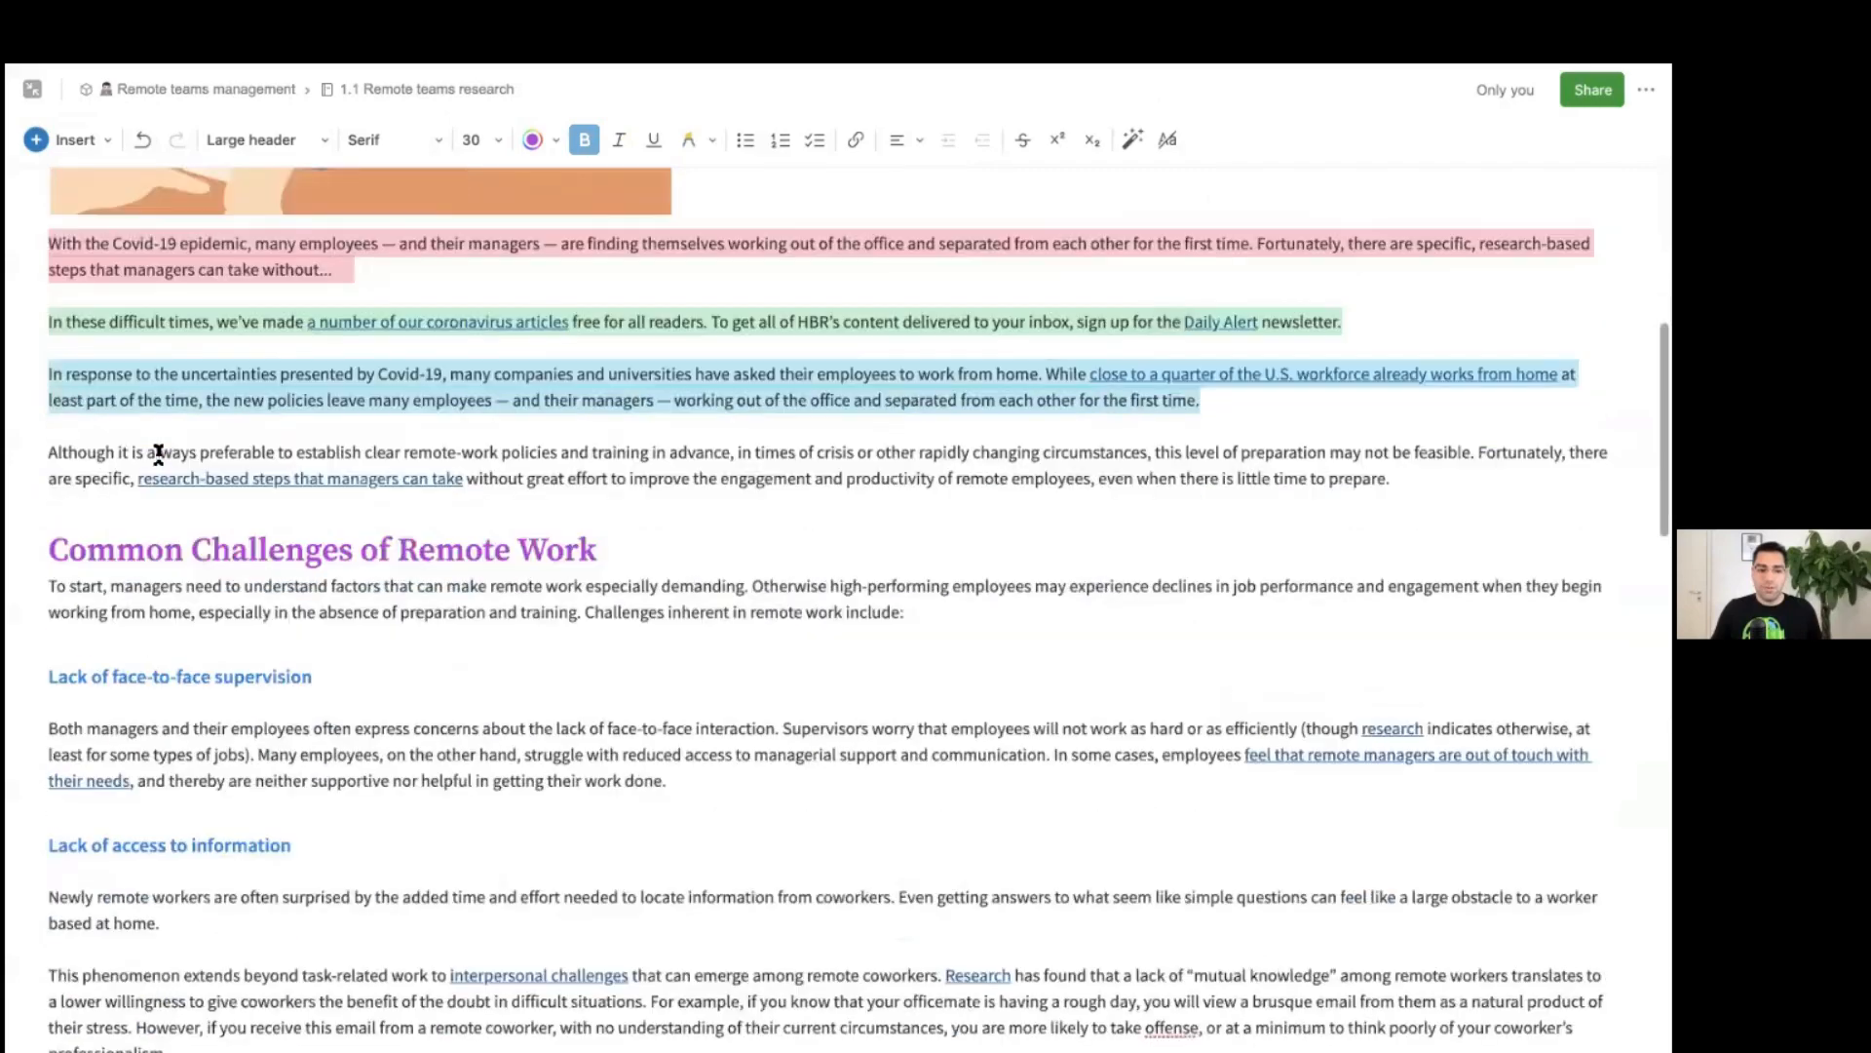
scroll(158, 451, "down", 14)
scroll(158, 451, "up", 19)
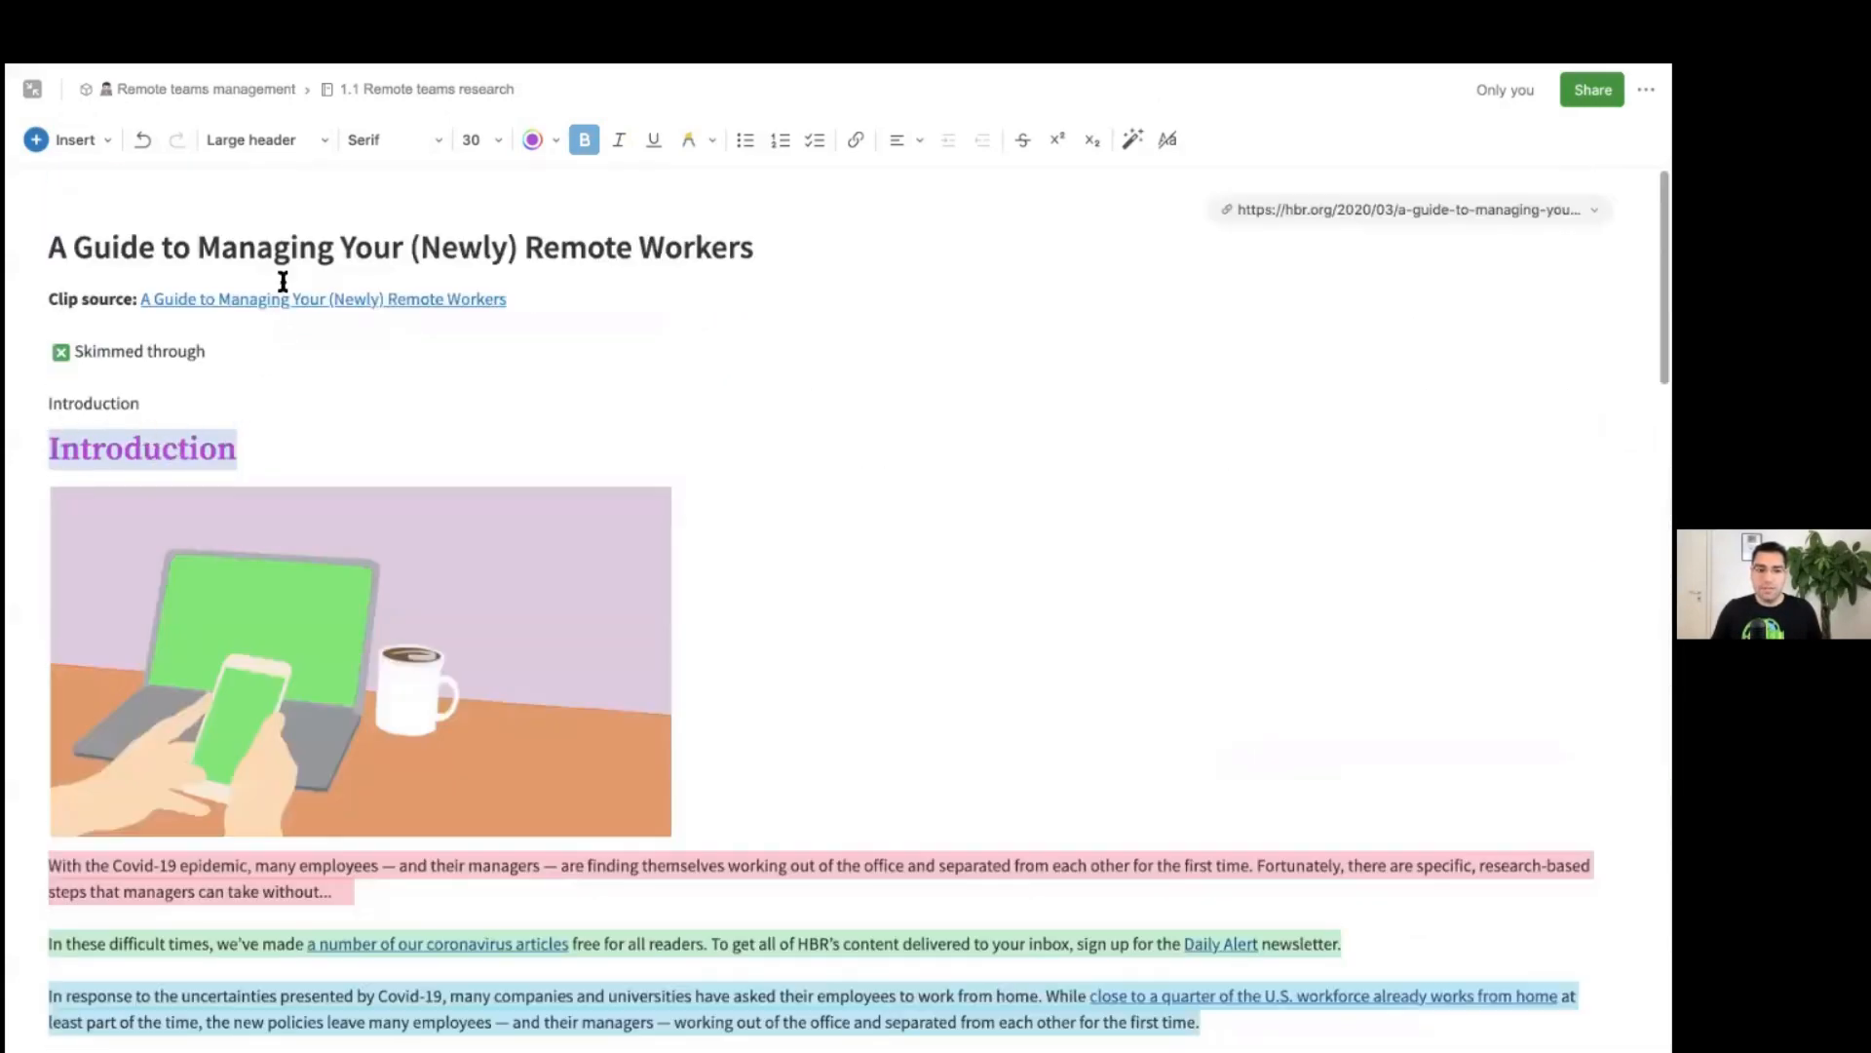
left_click(532, 146)
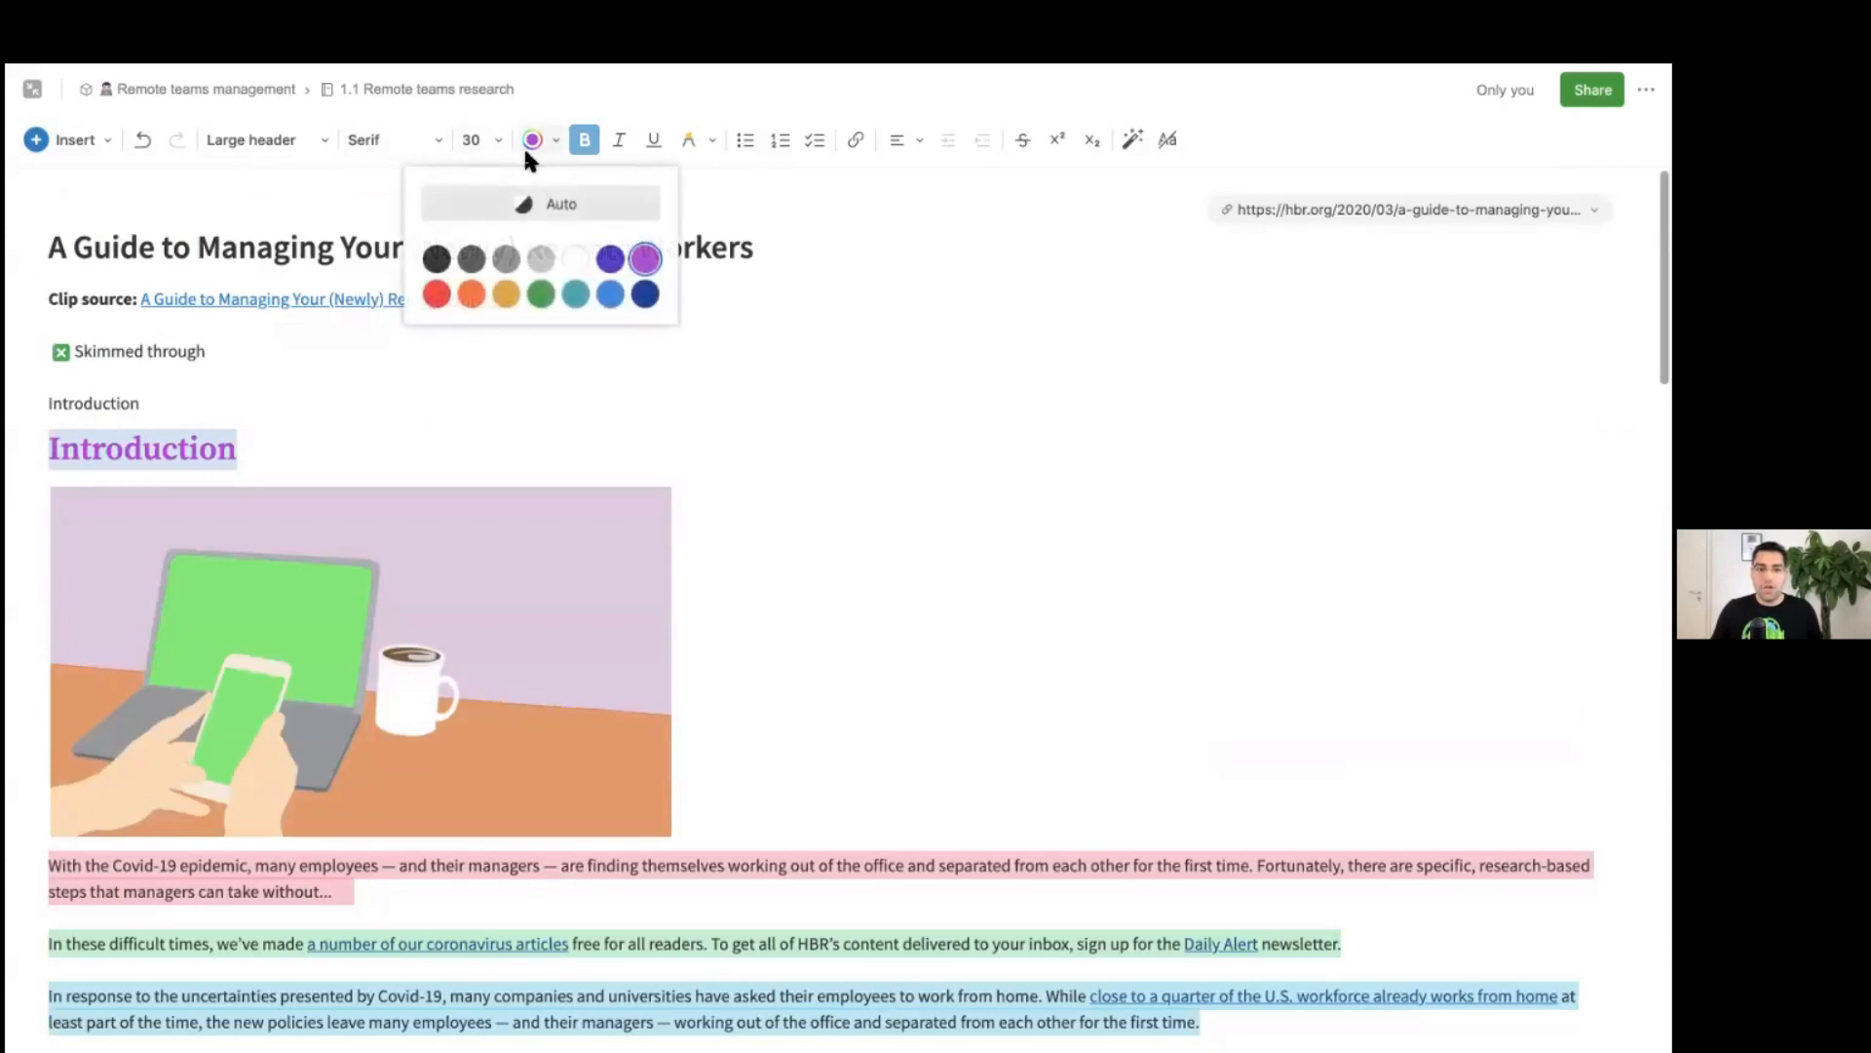
left_click(541, 295)
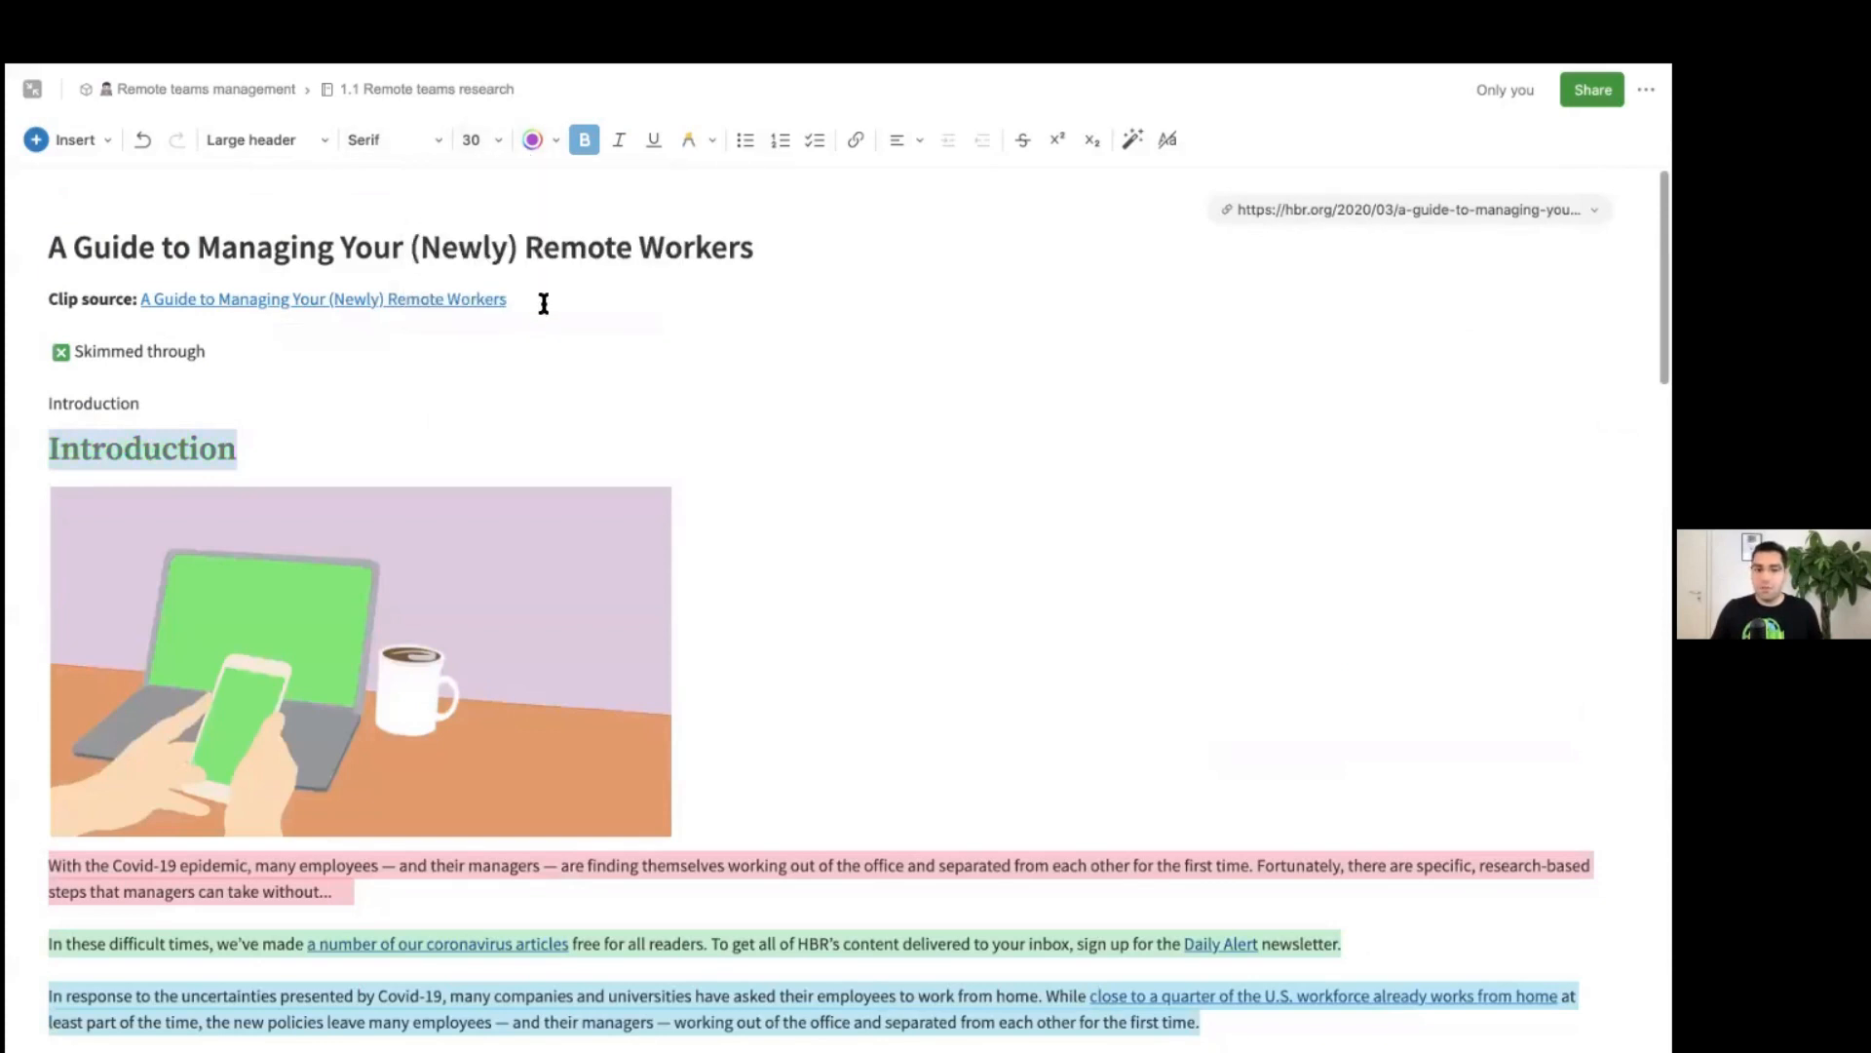
left_click(415, 148)
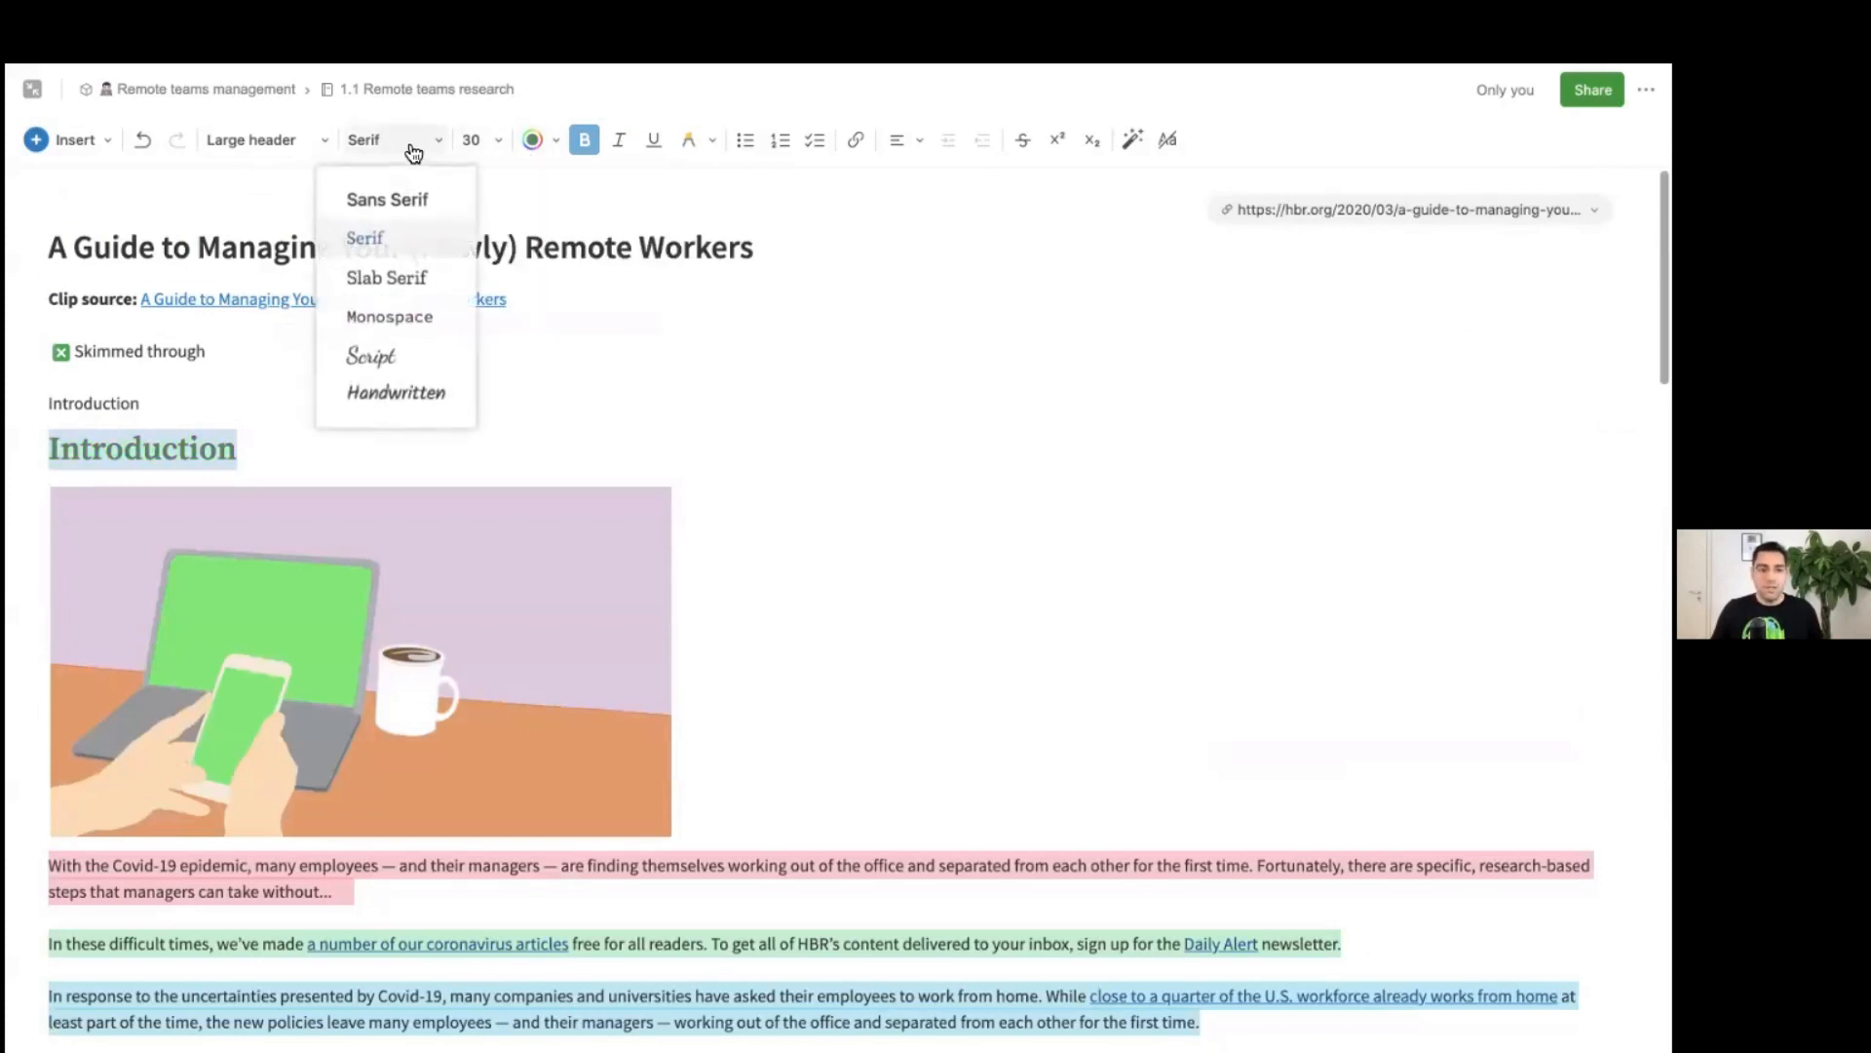
left_click(407, 360)
Step: Update the Large header style to match the "Introduction" heading and check the other large headings throughout the note
scroll(177, 474, "down", 5)
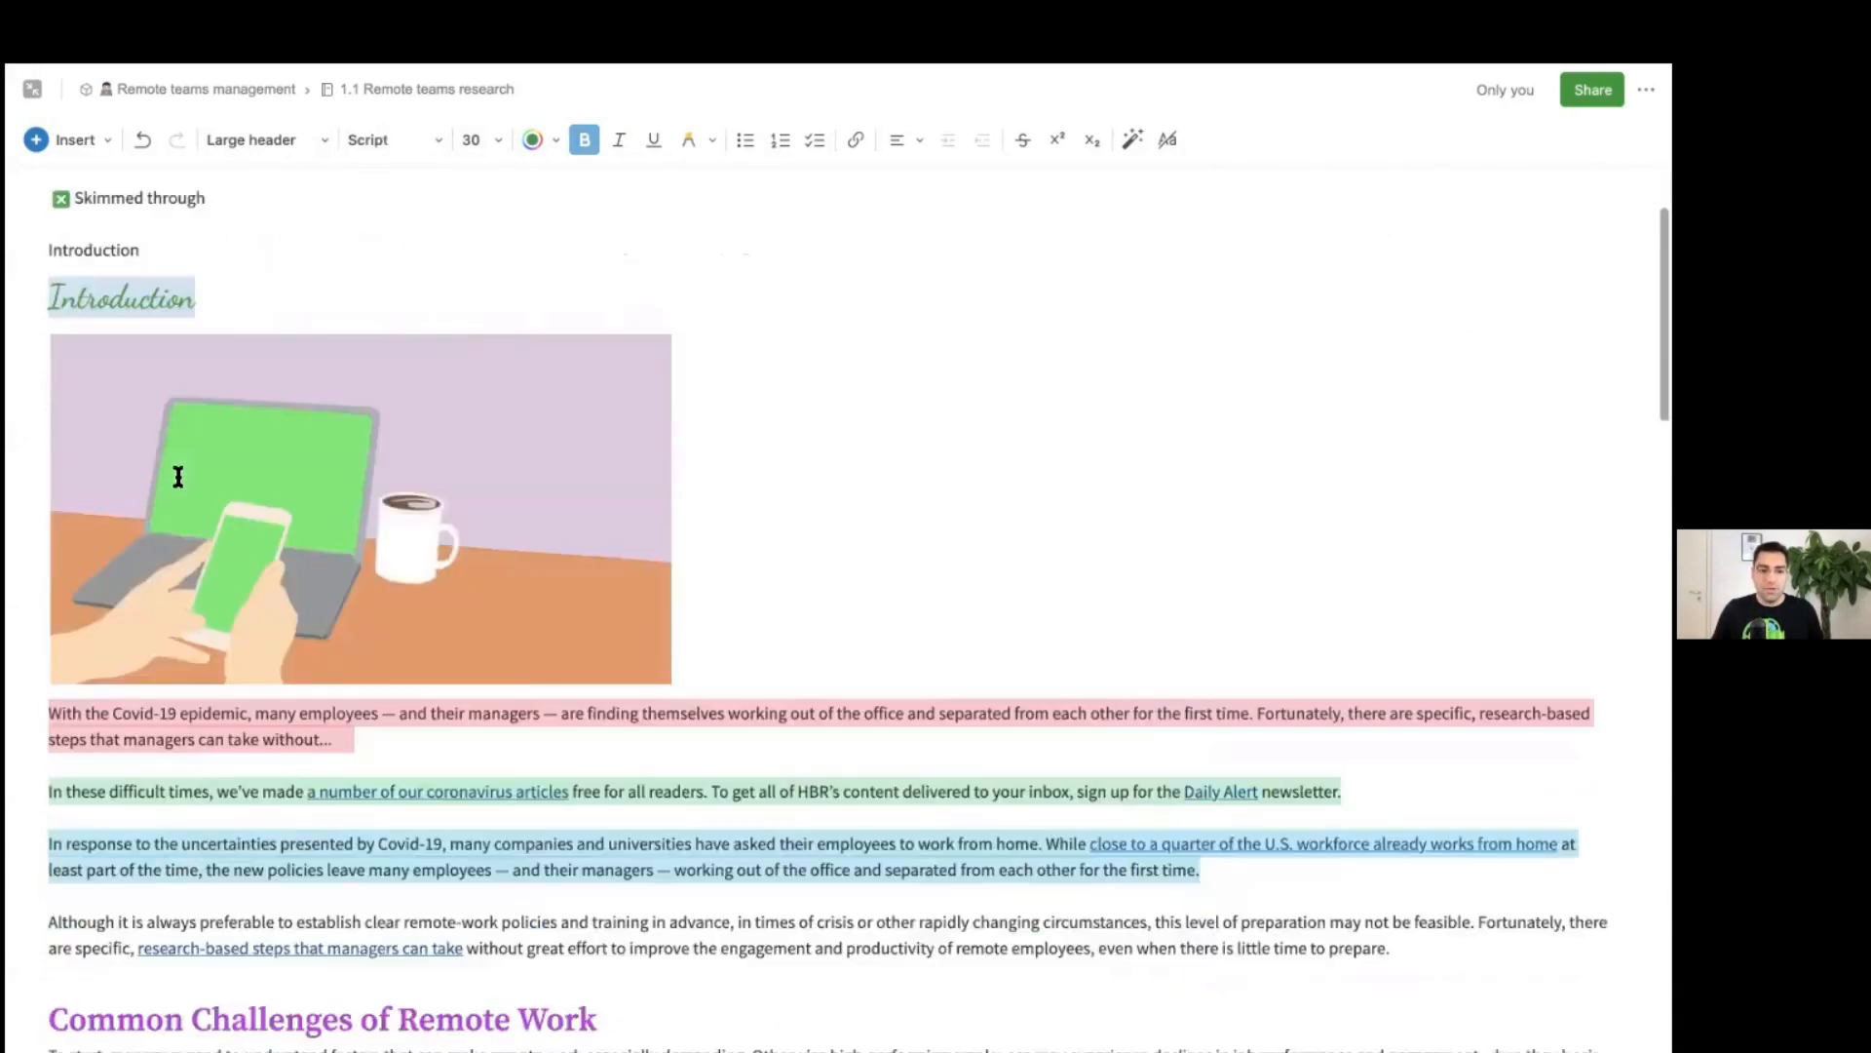
scroll(265, 416, "up", 5)
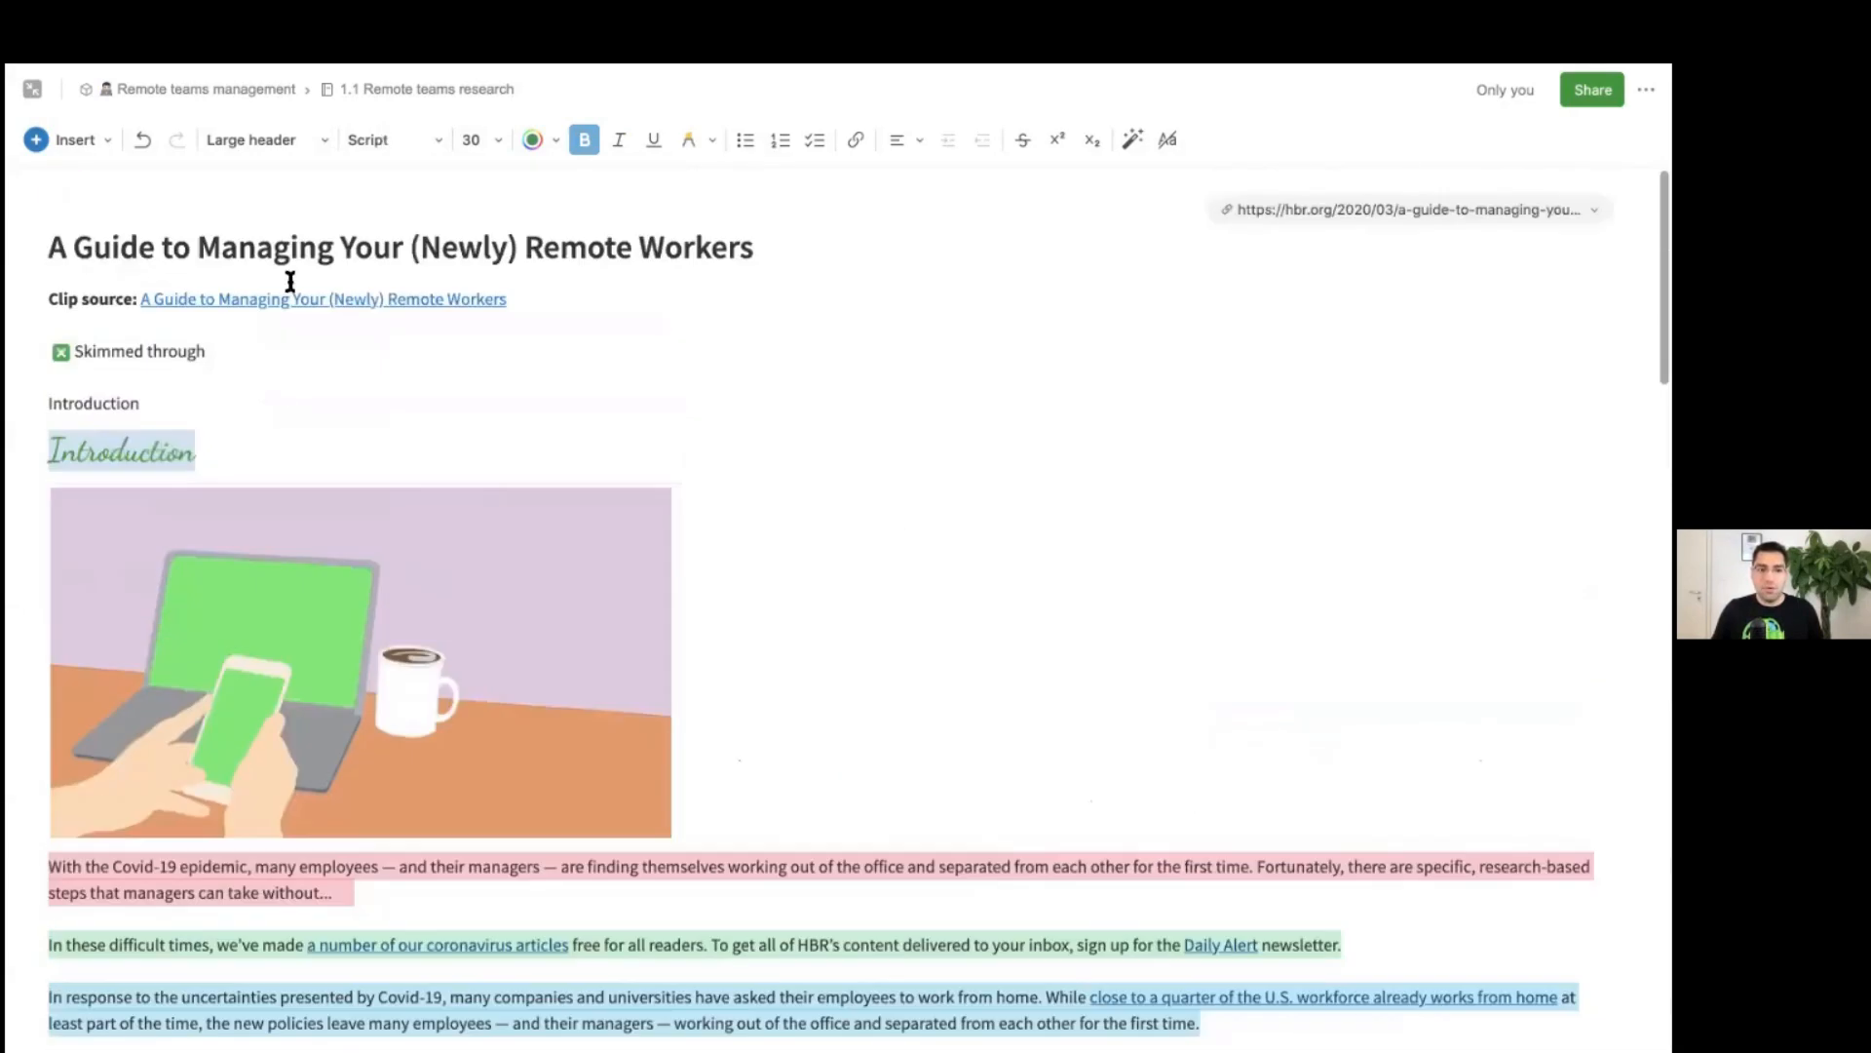
left_click(273, 139)
mouse_move(416, 207)
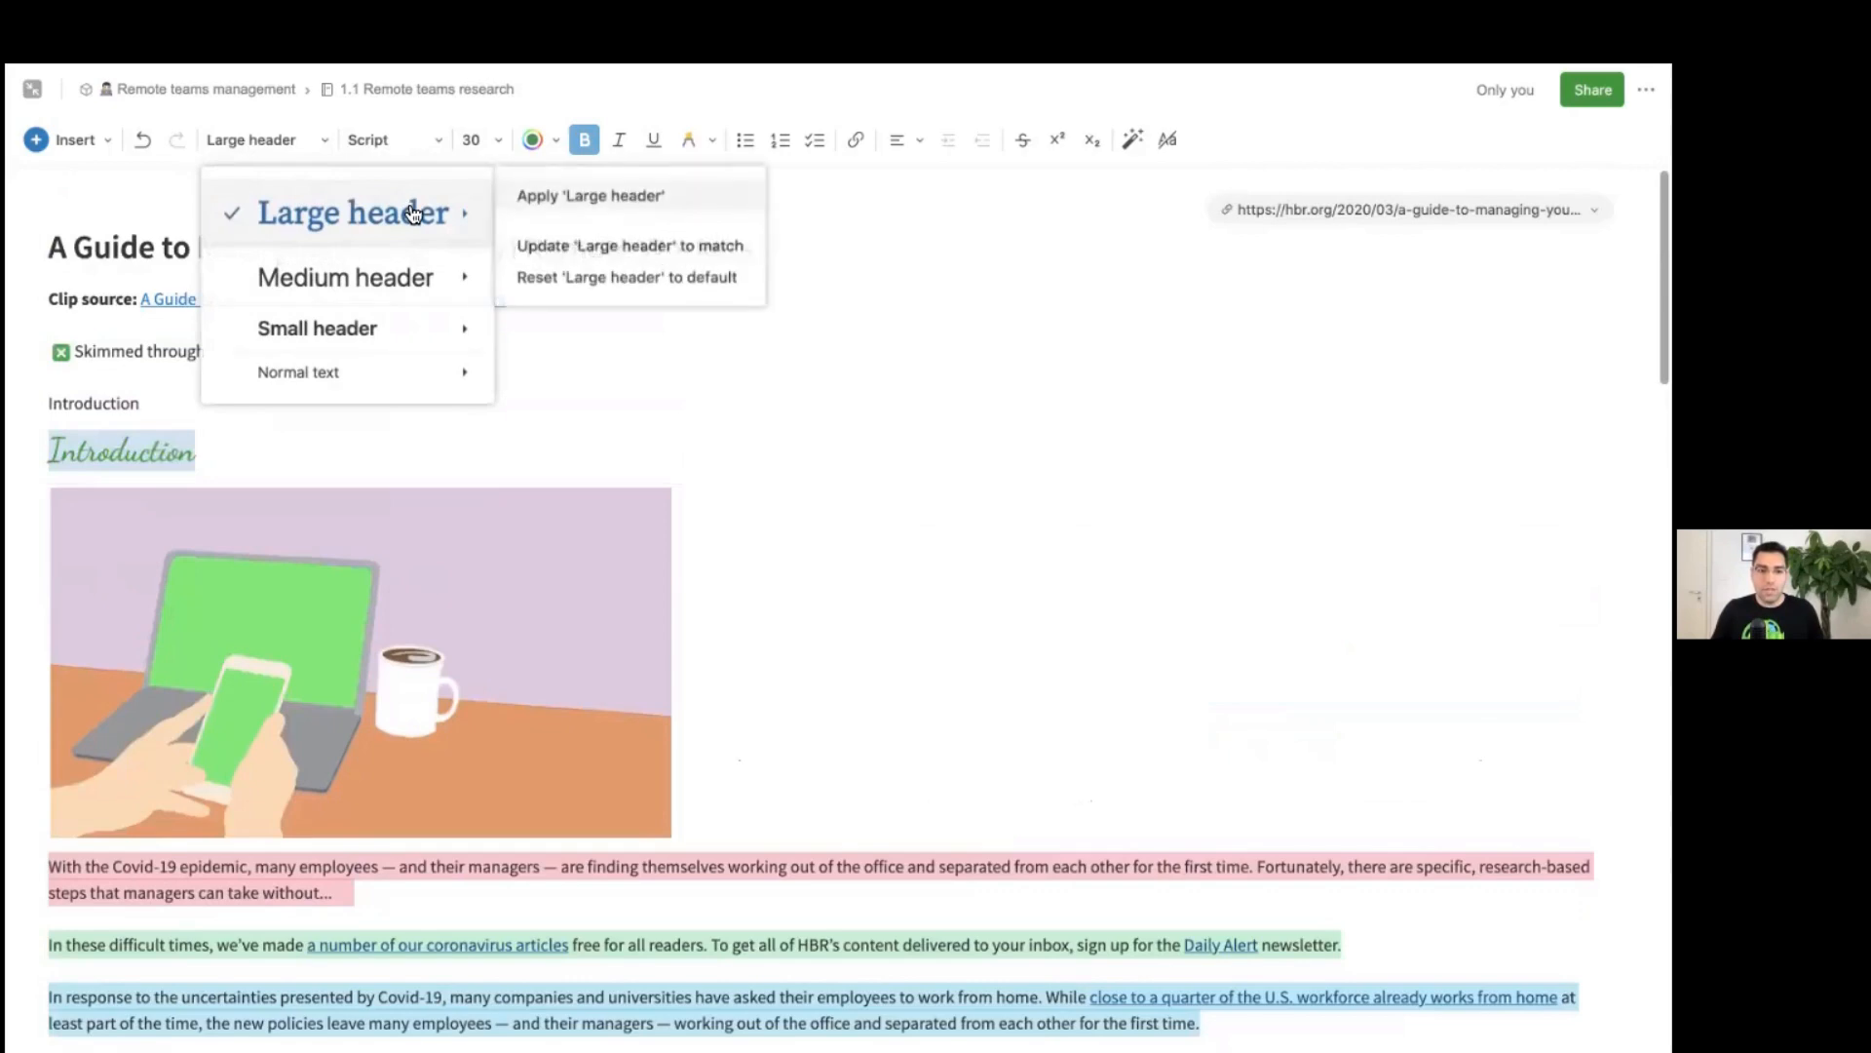
left_click(651, 258)
scroll(480, 458, "down", 8)
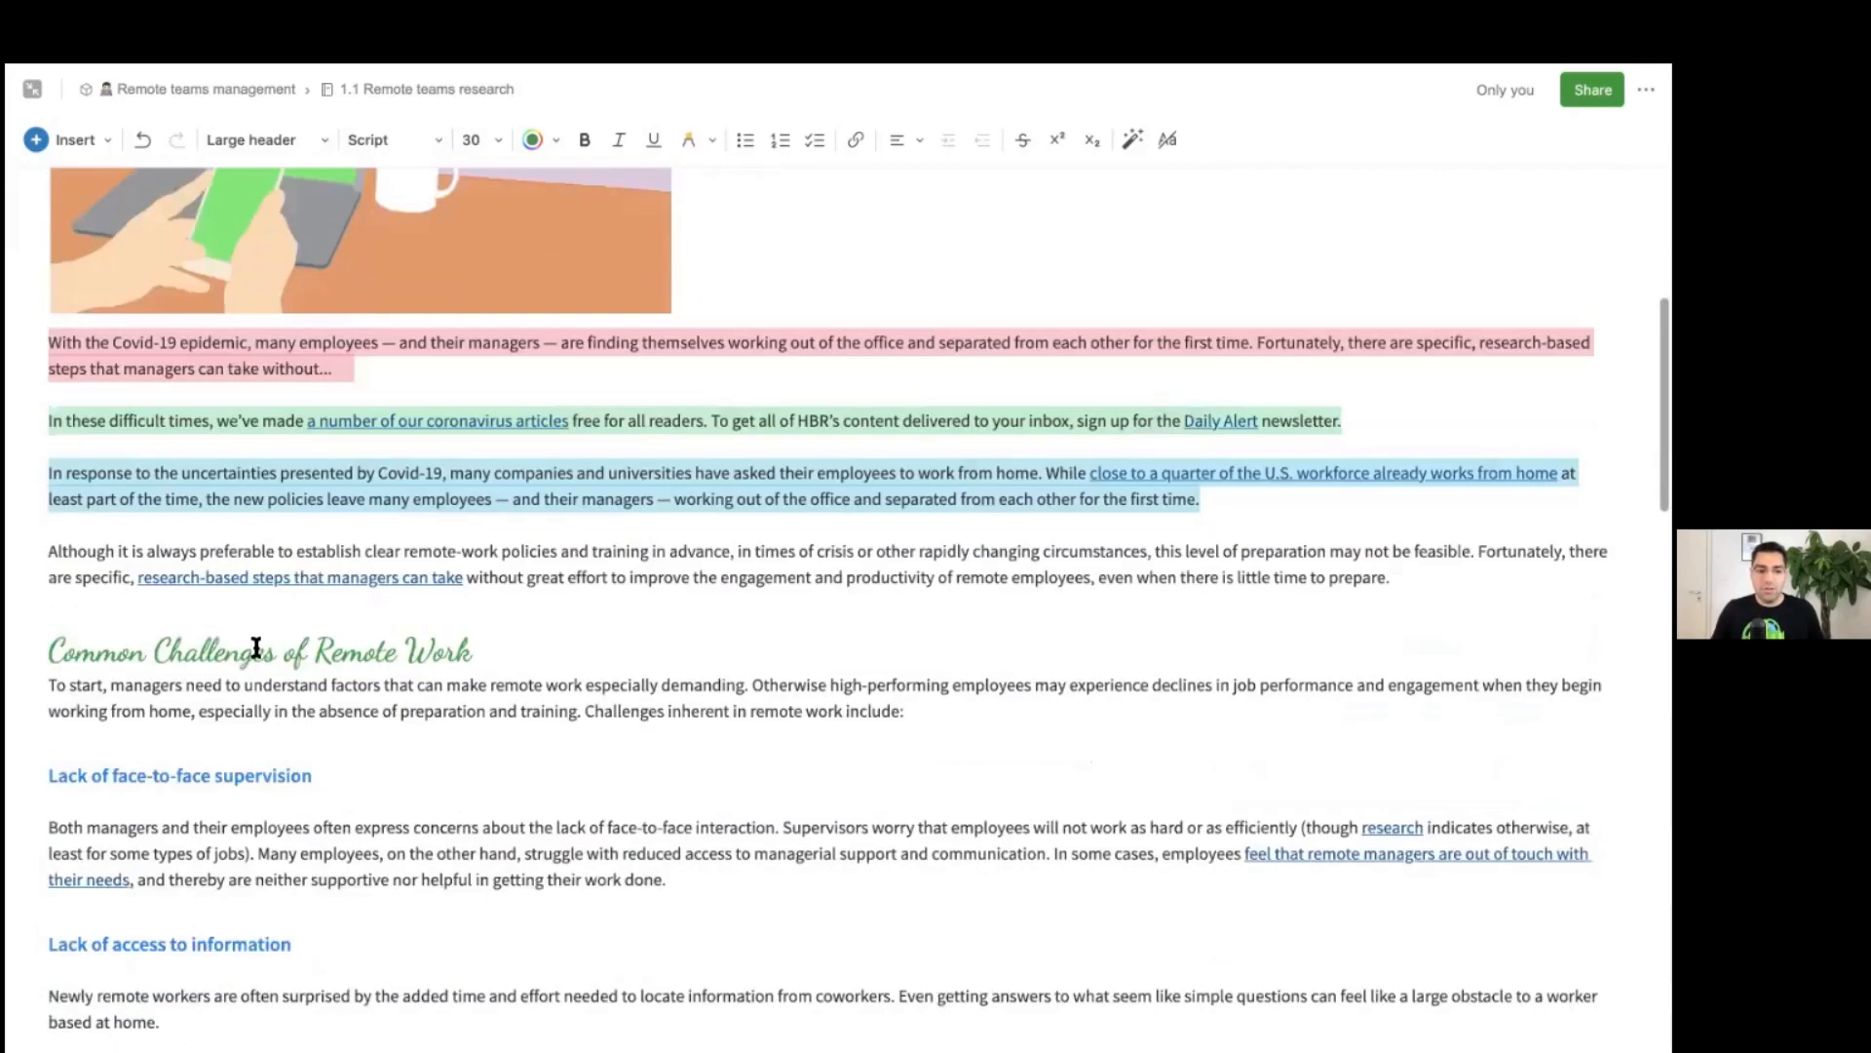
scroll(257, 648, "down", 15)
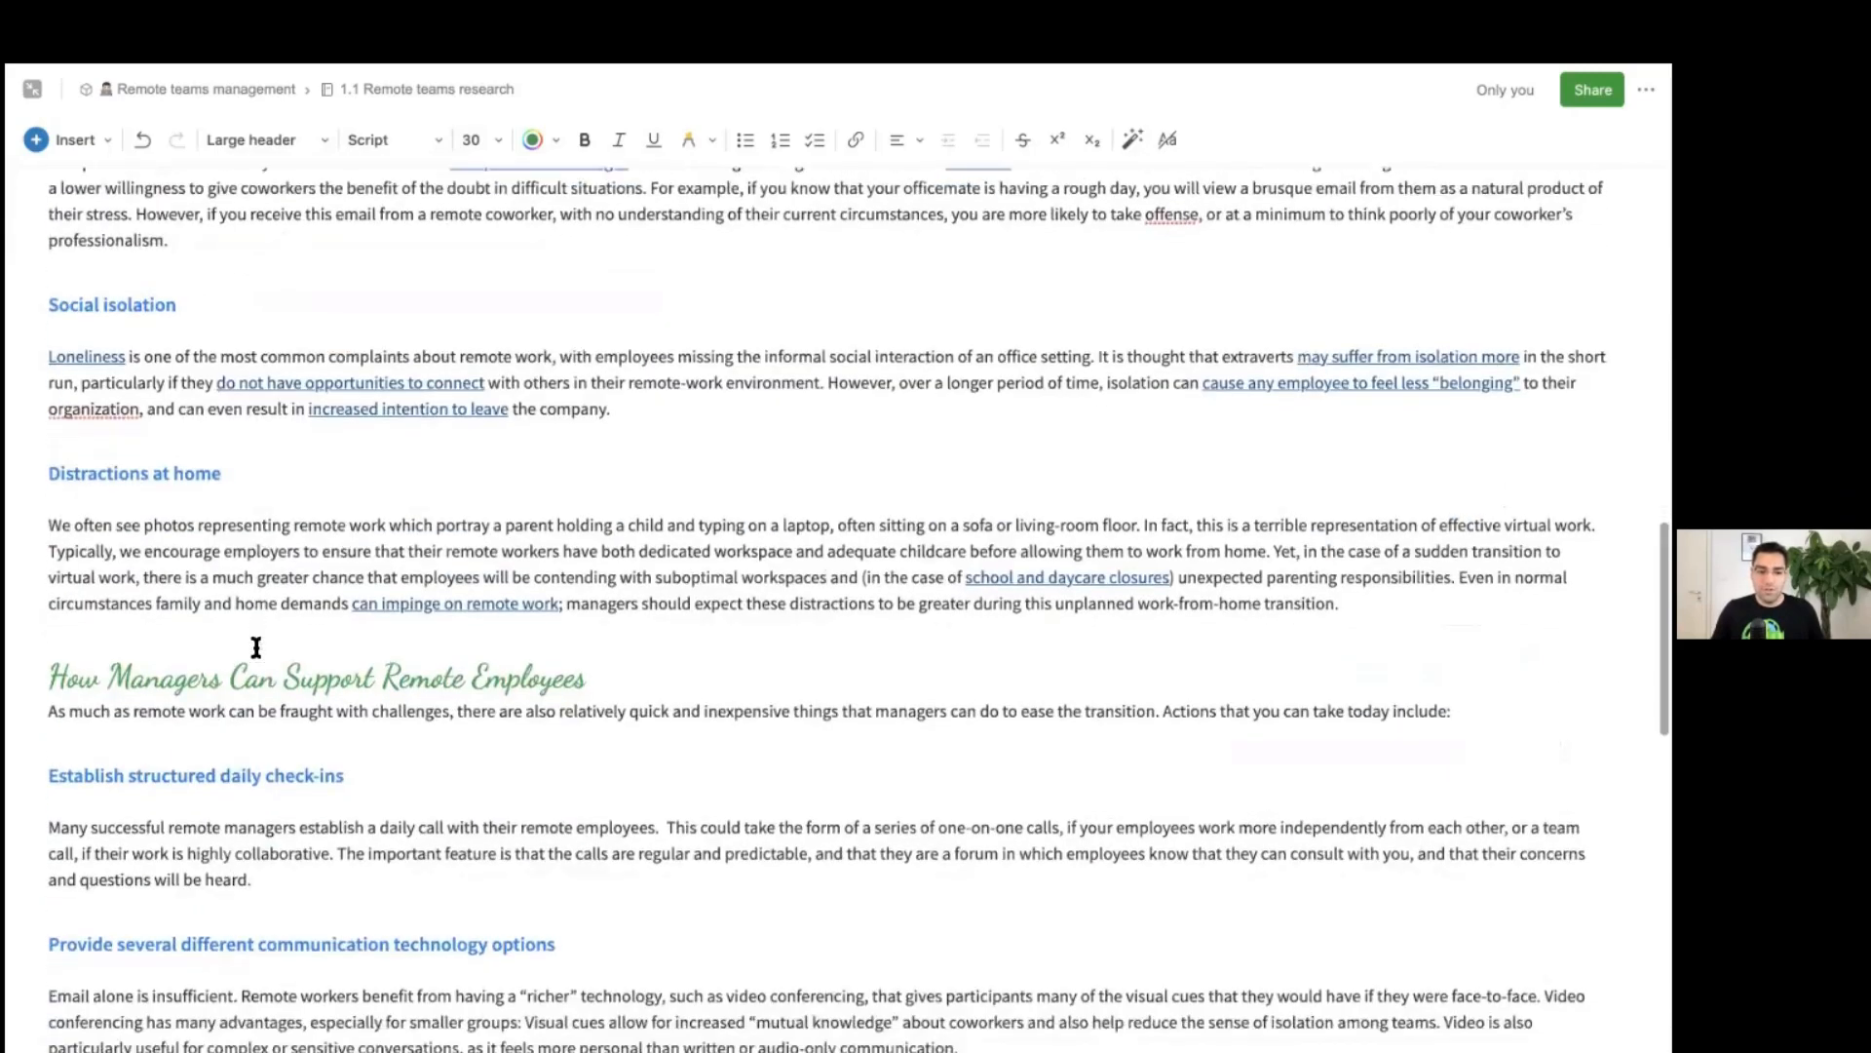
scroll(257, 648, "down", 8)
scroll(256, 649, "up", 20)
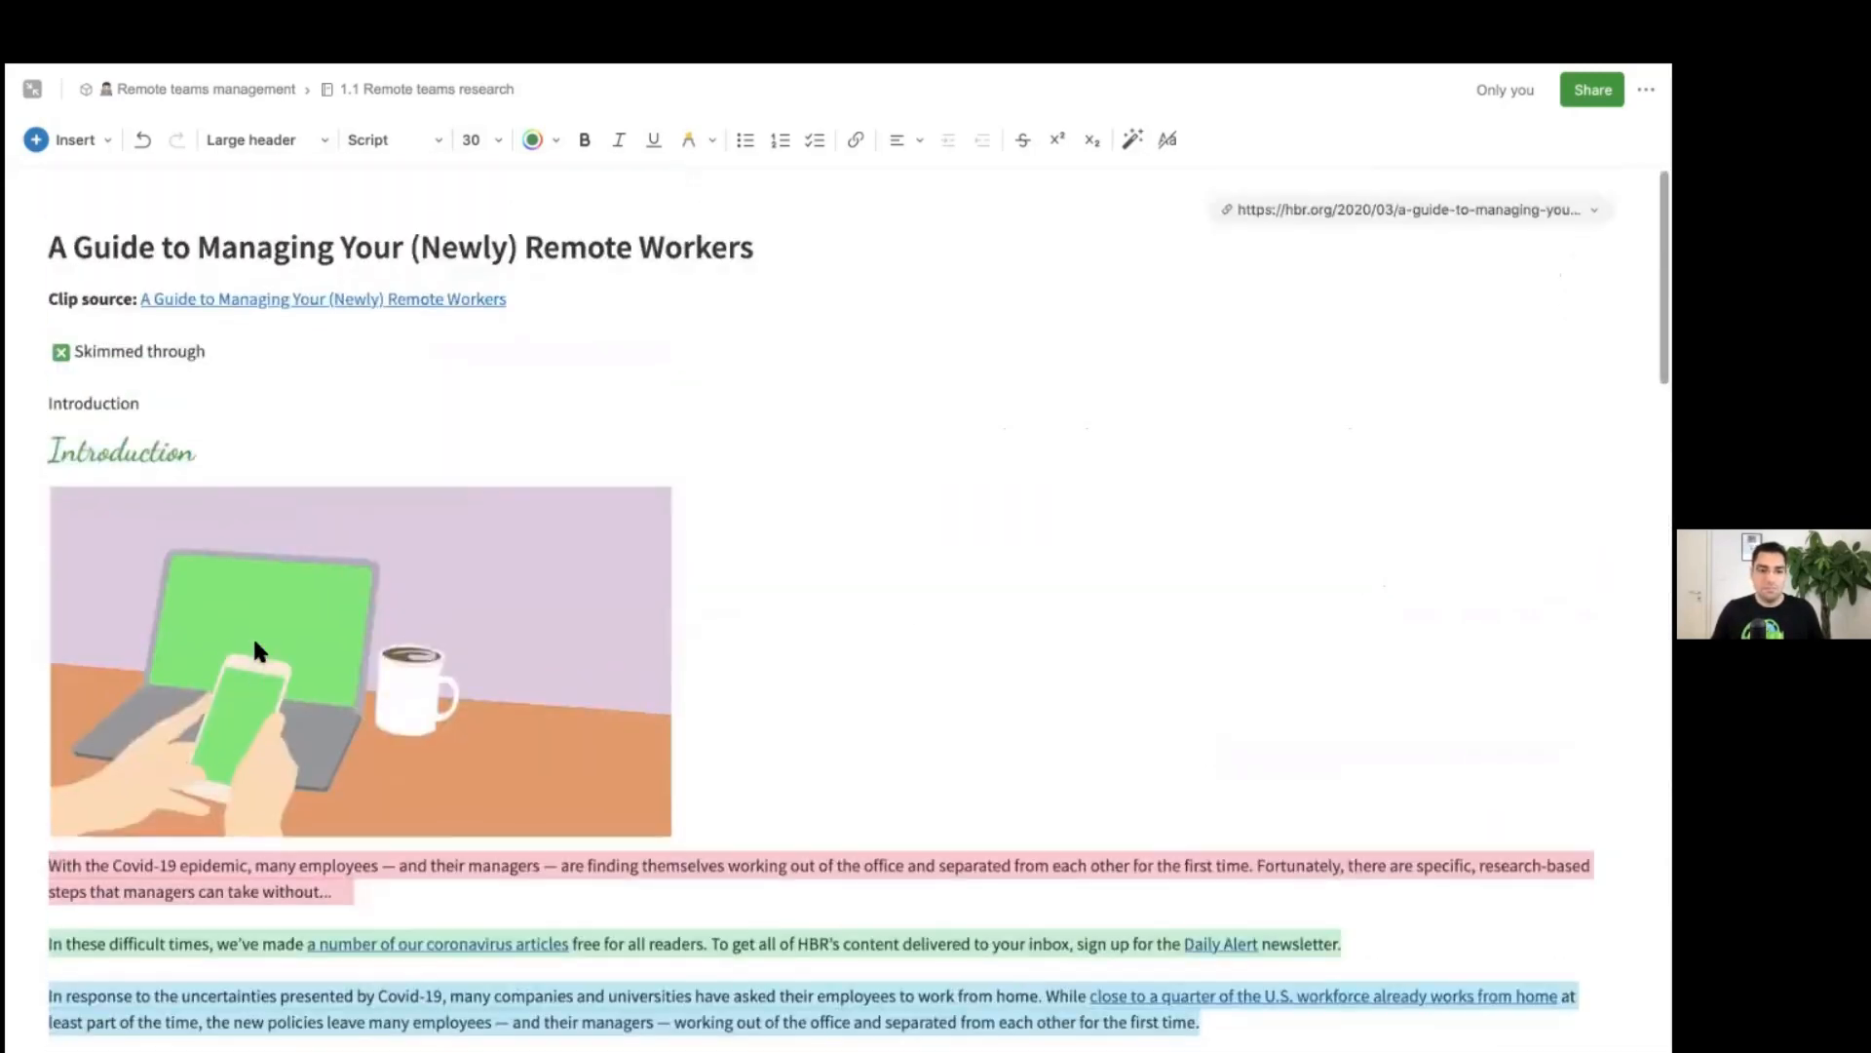
Step: Format the "Lack of face-to-face supervision" heading in red with the Monospace font
scroll(255, 647, "down", 8)
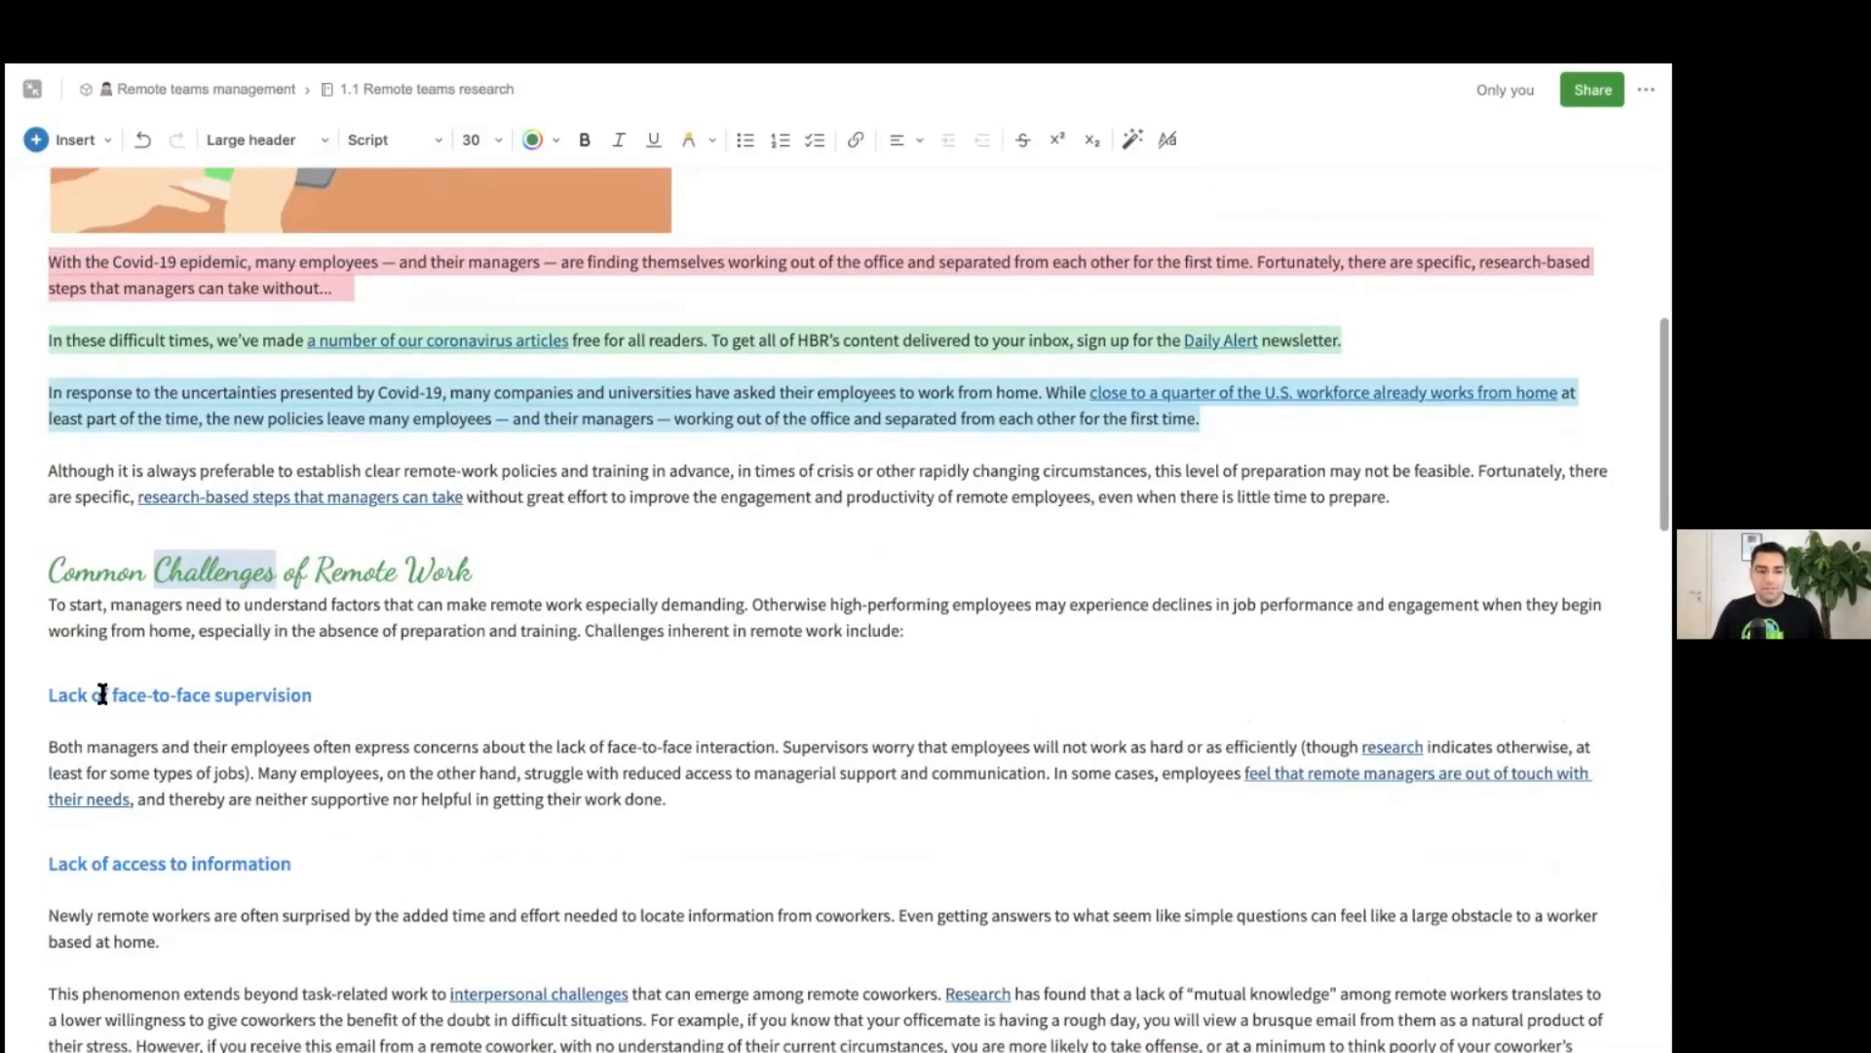
triple_click(102, 694)
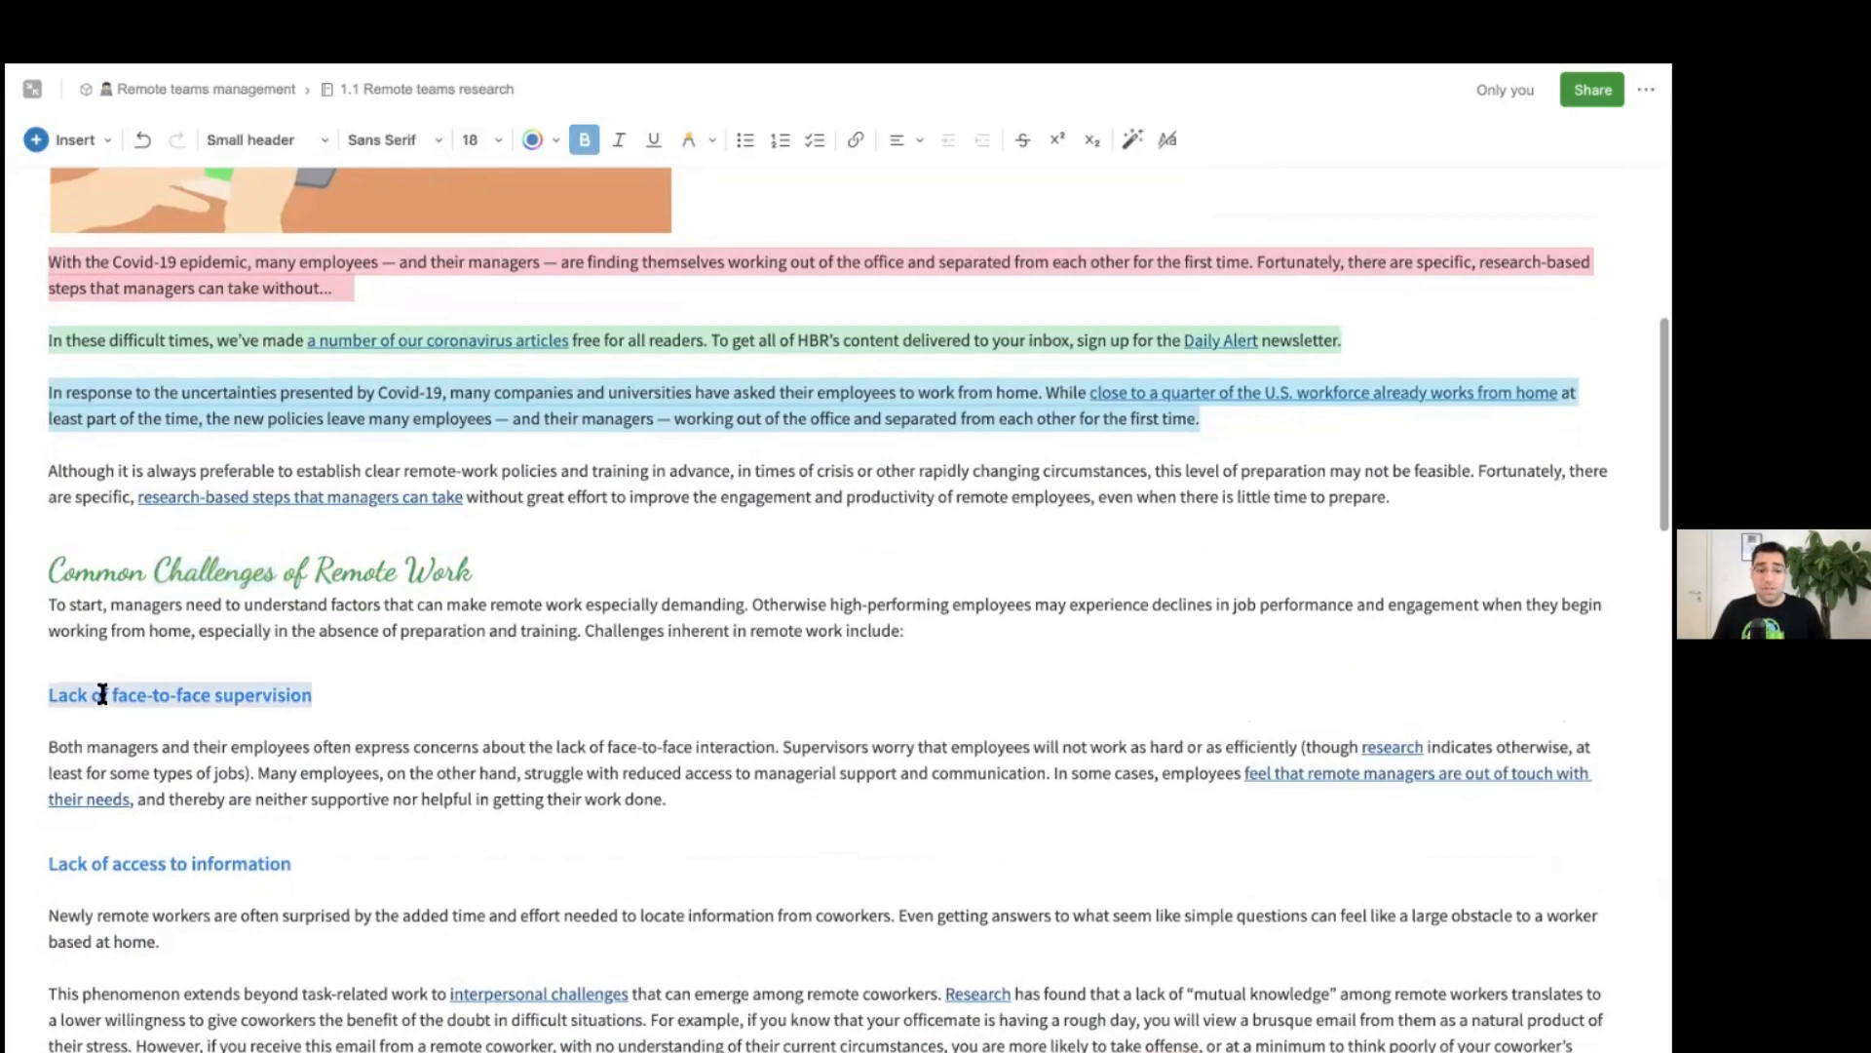
left_click(265, 141)
left_click(557, 141)
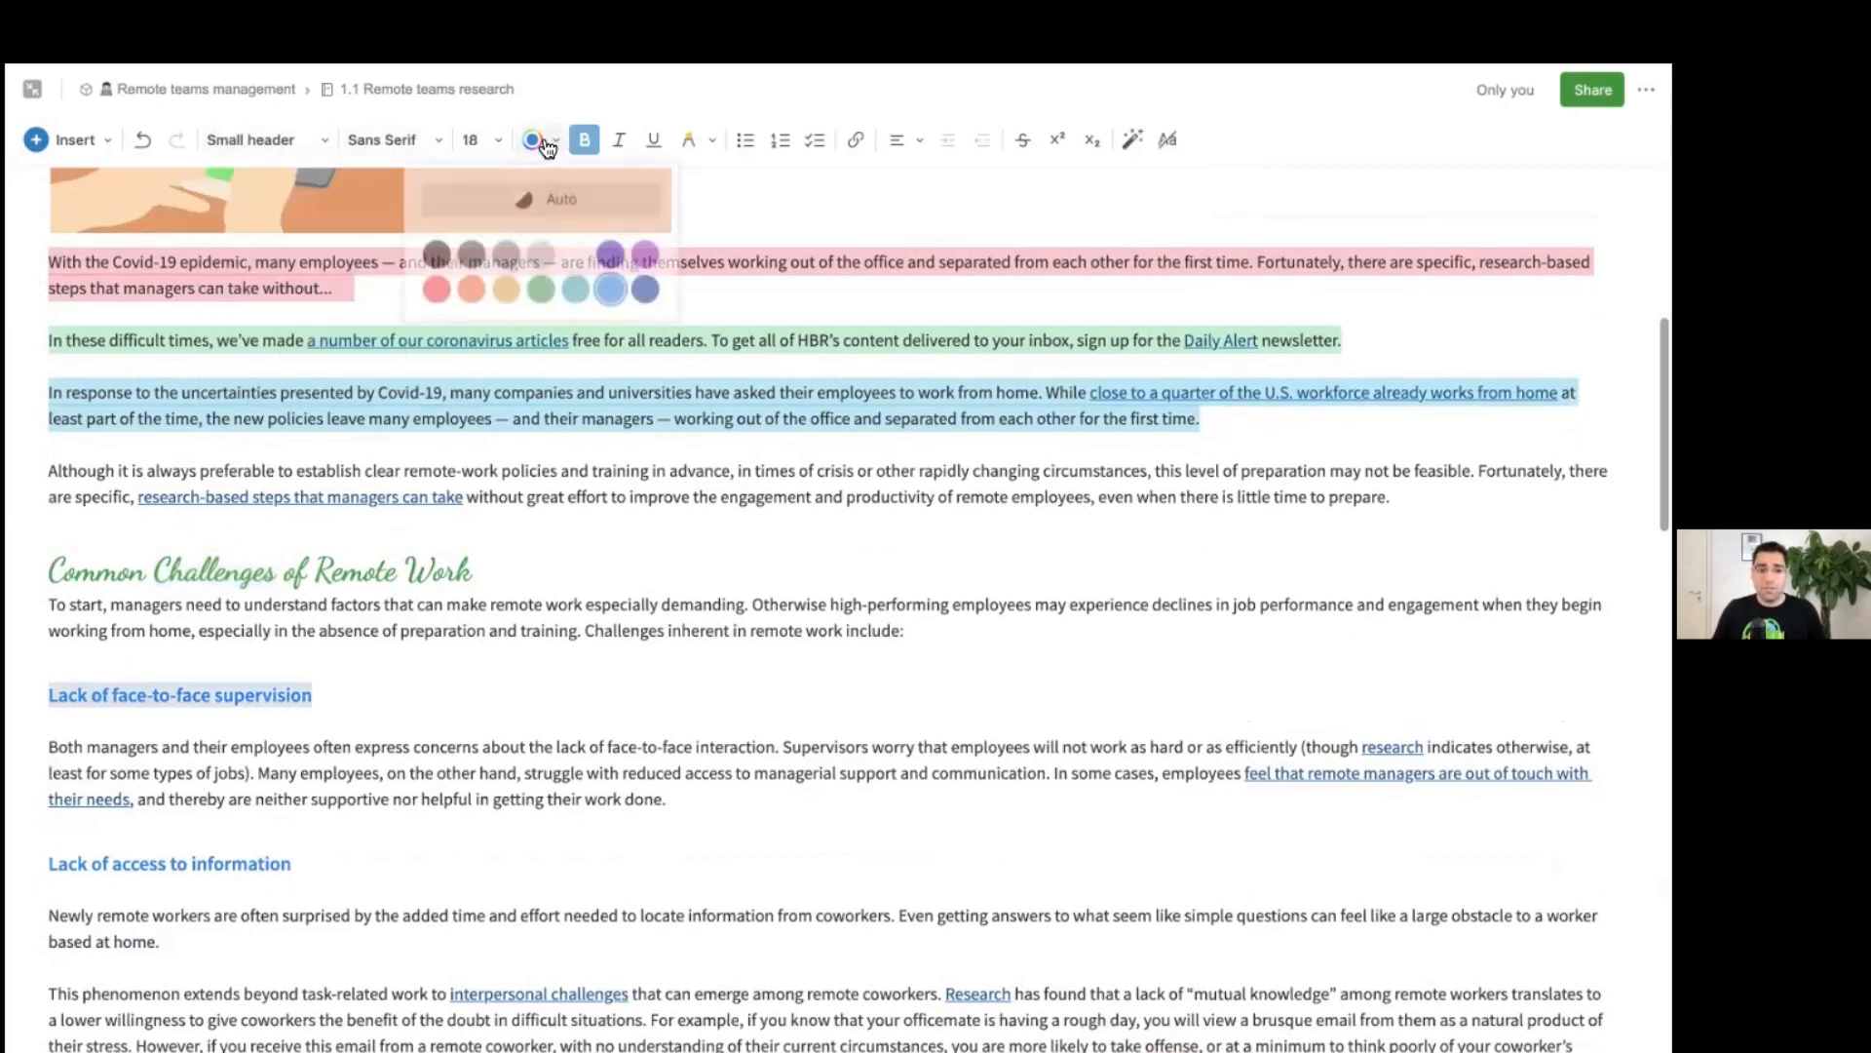
left_click(438, 295)
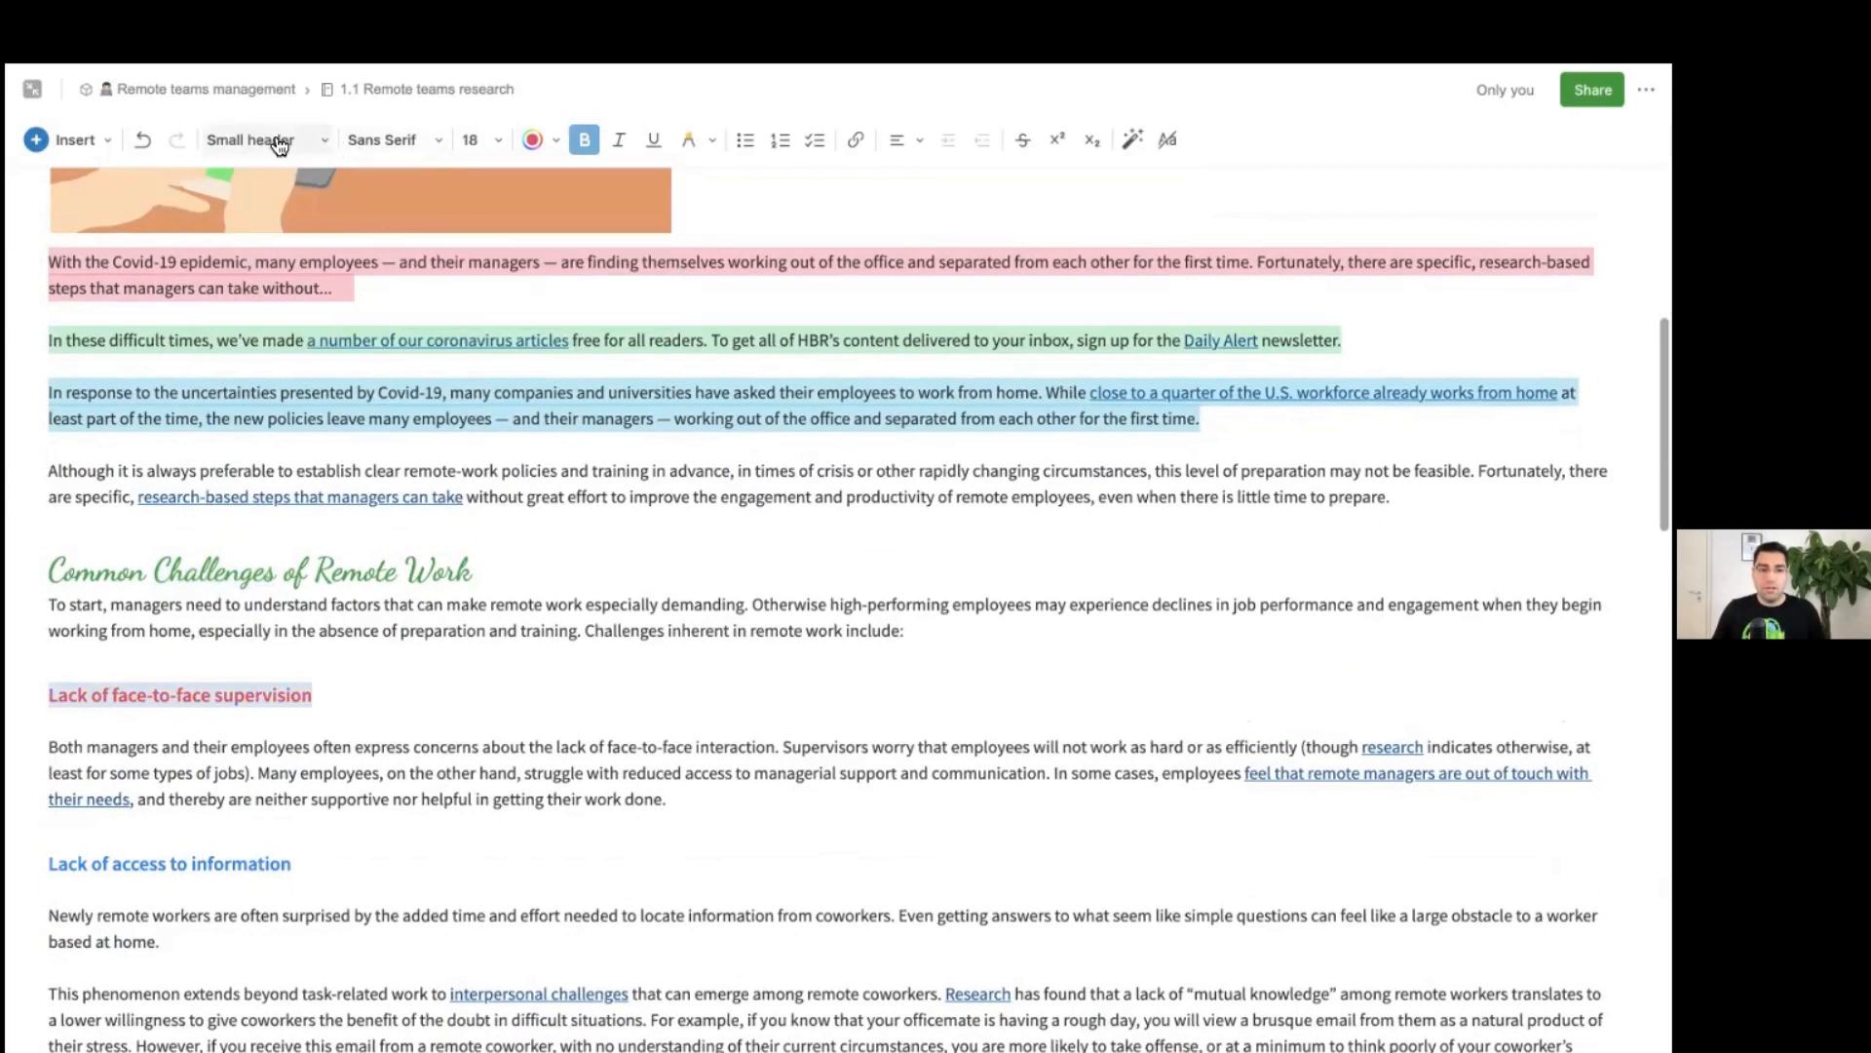
left_click(429, 143)
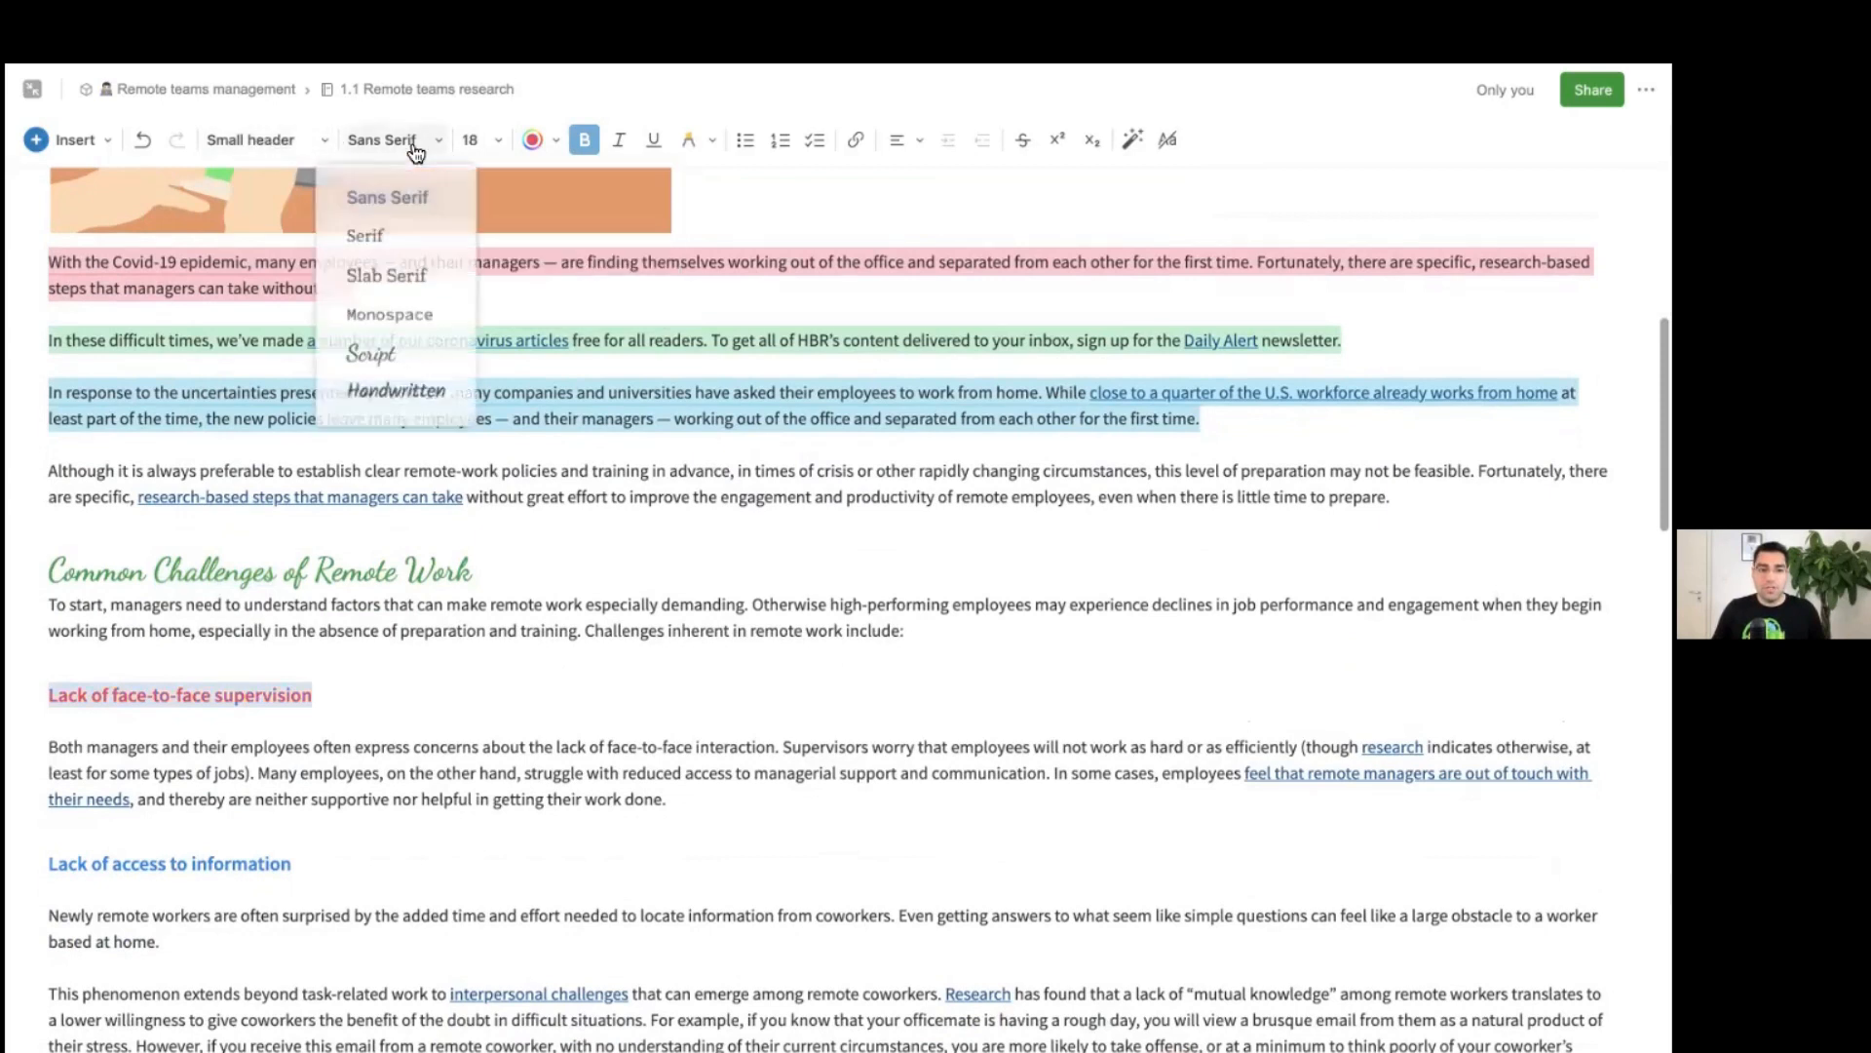
left_click(399, 319)
Step: Update the Small header style to match the "Lack of face-to-face supervision" heading and check the other small headings
left_click(303, 140)
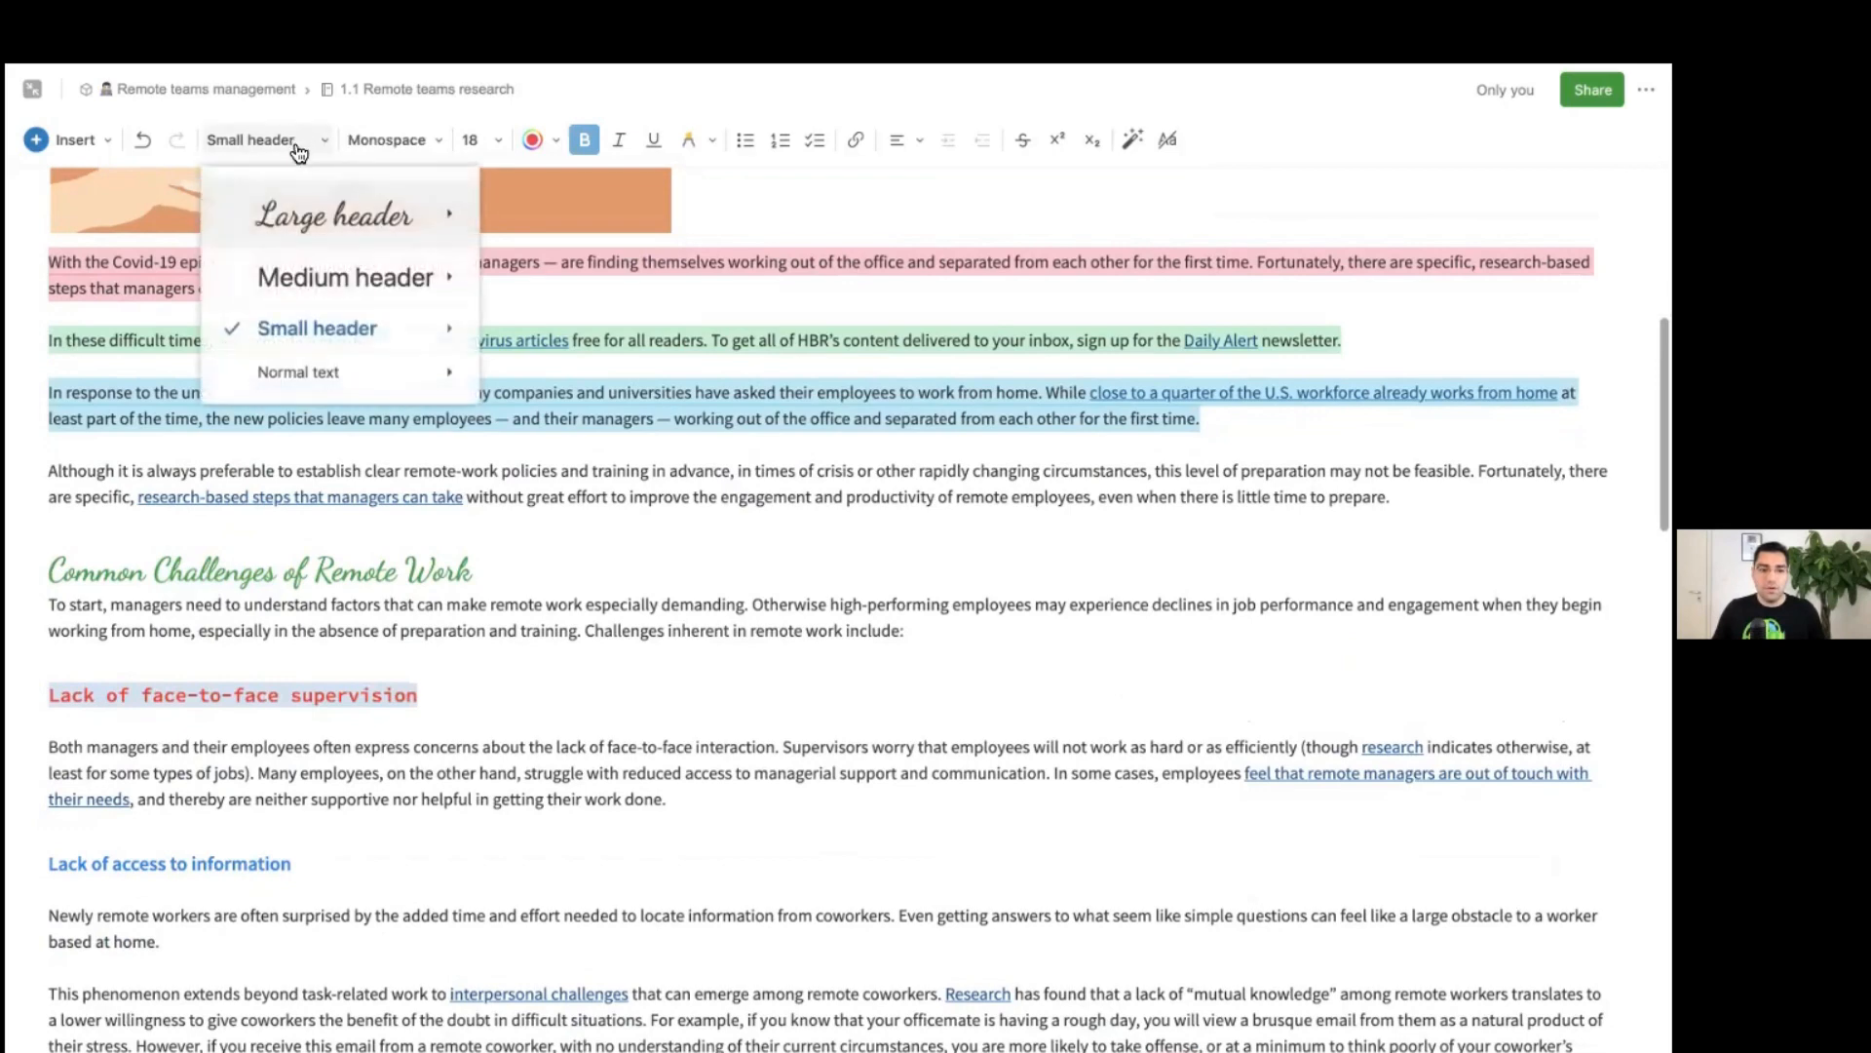
mouse_move(436, 329)
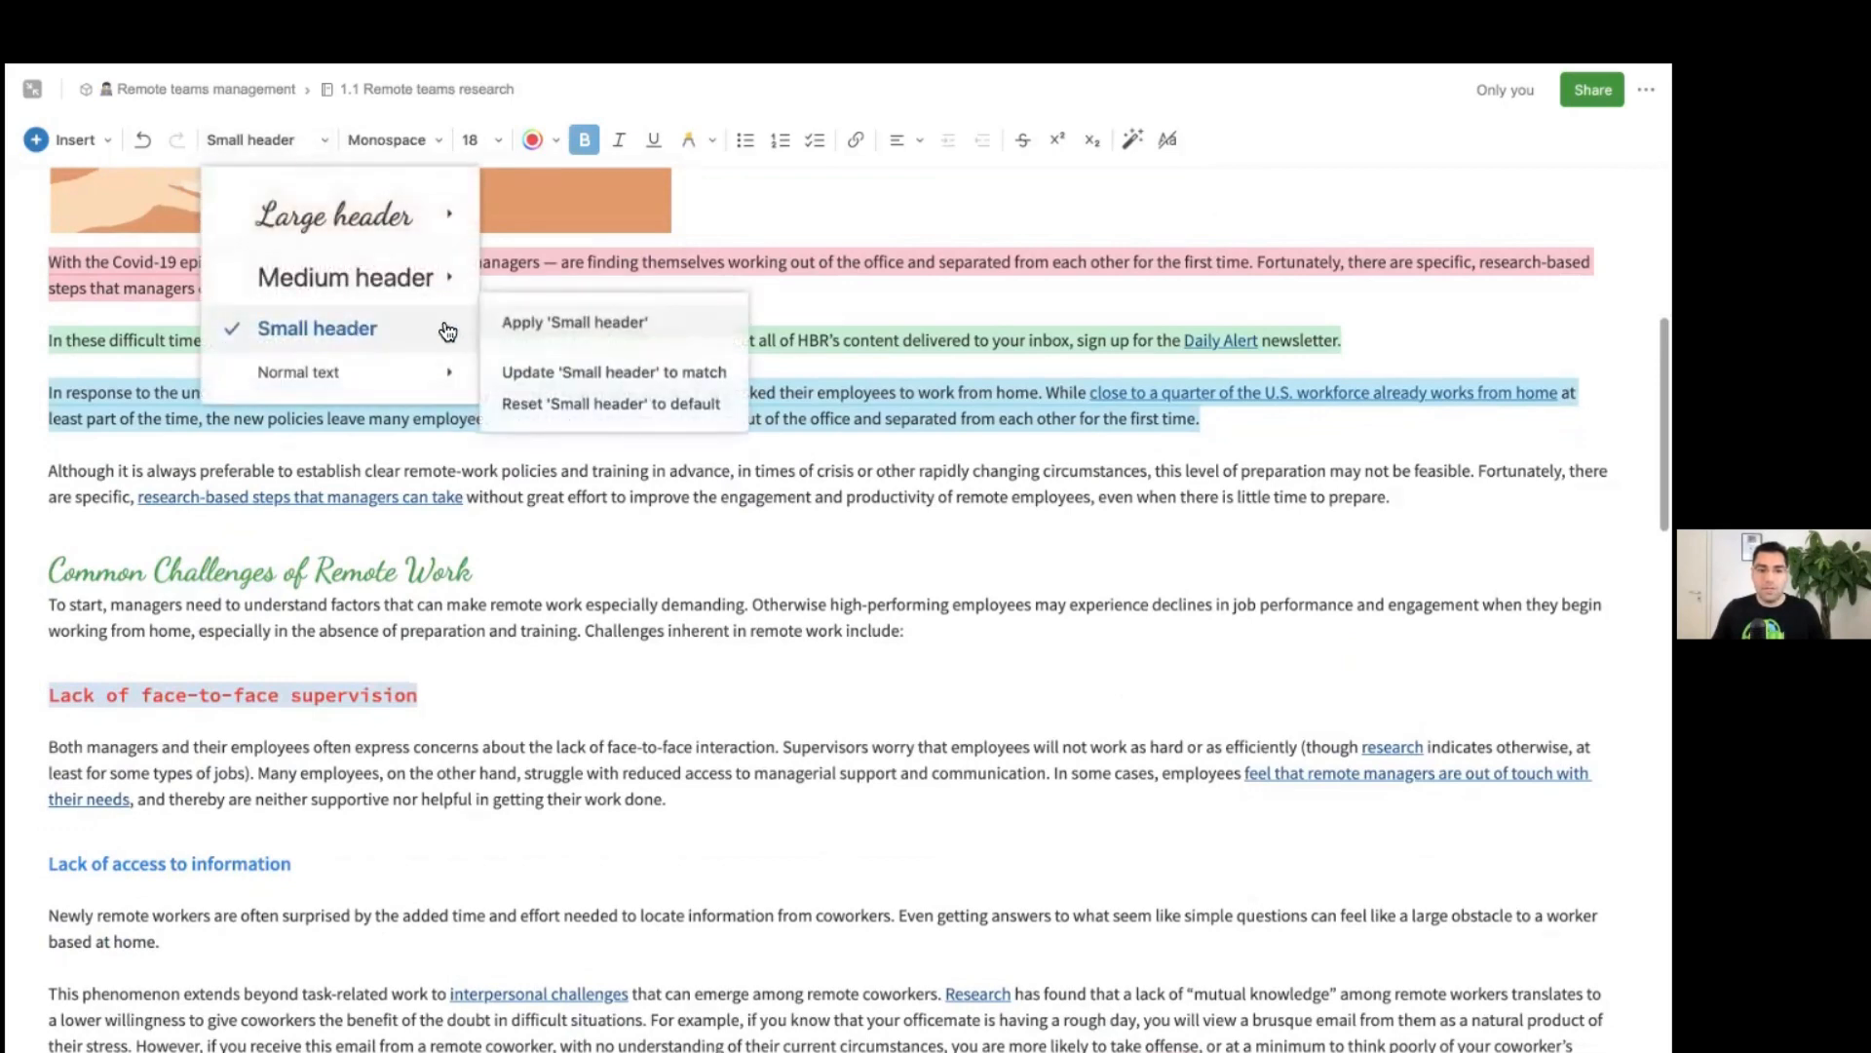
left_click(549, 369)
scroll(259, 794, "down", 5)
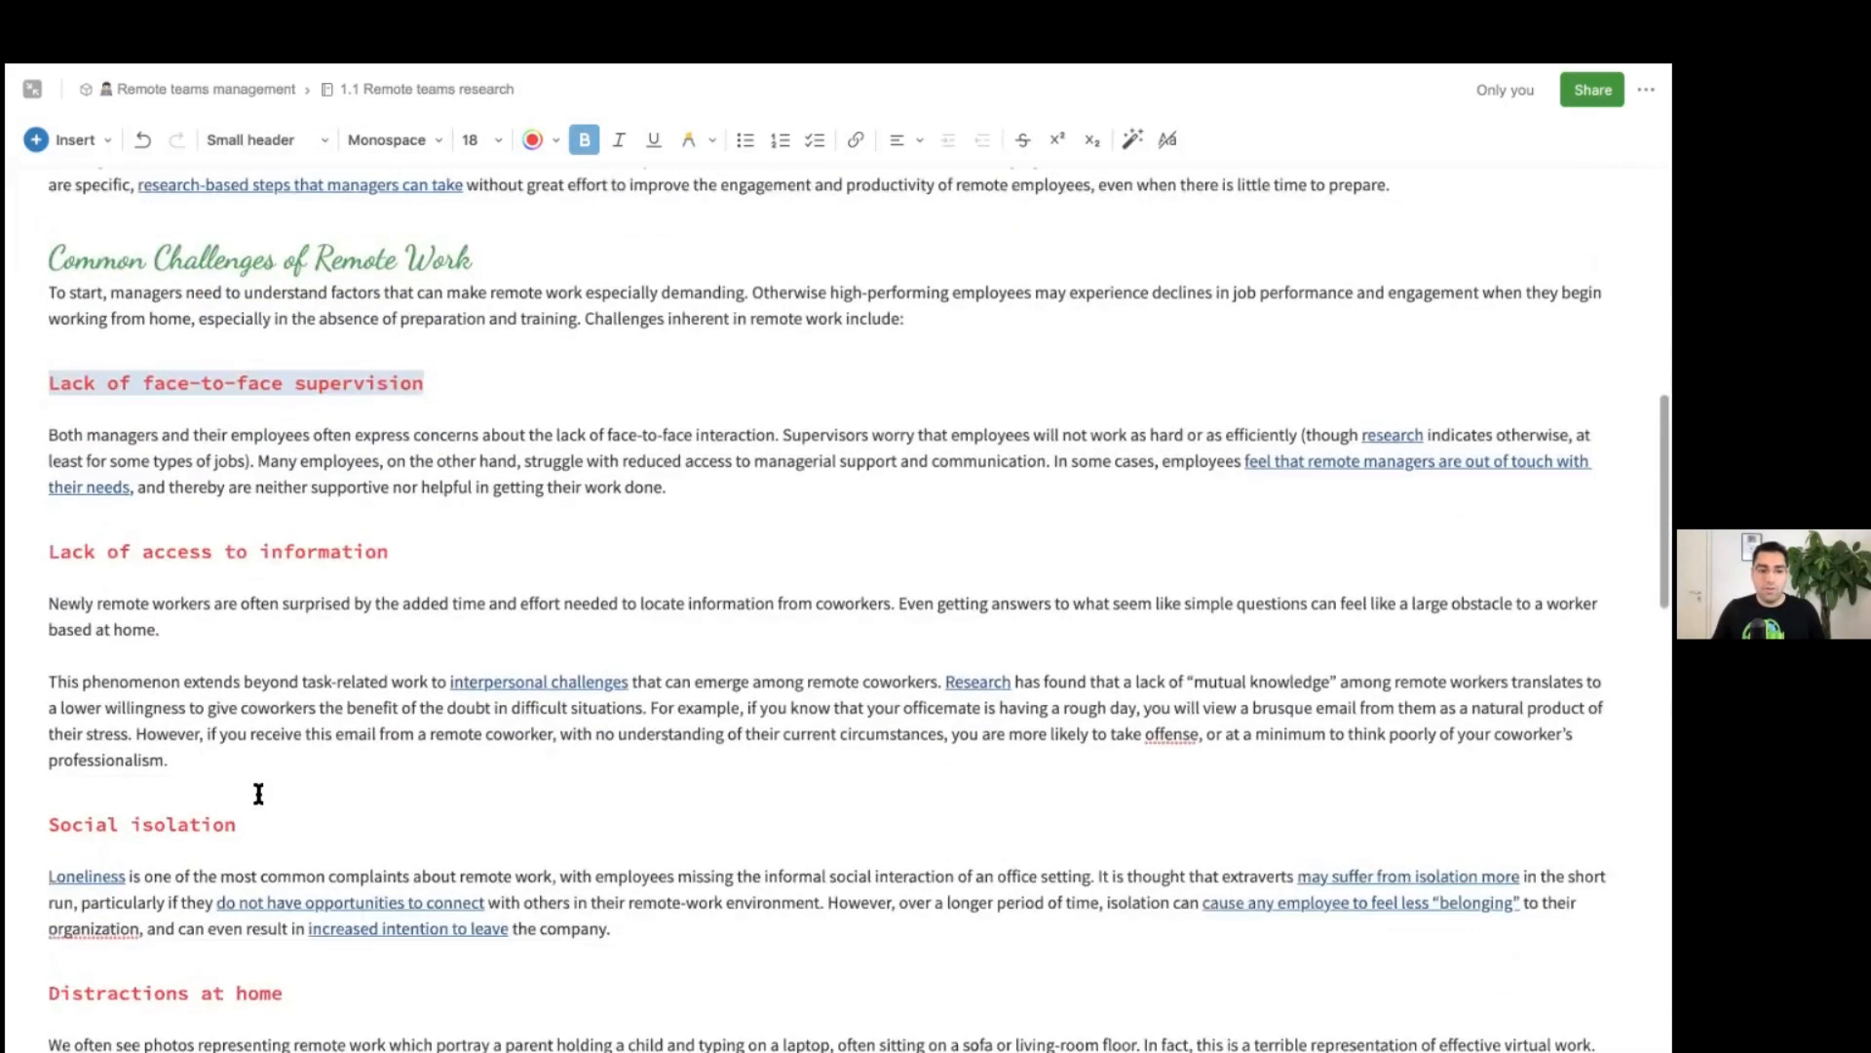
scroll(258, 794, "down", 5)
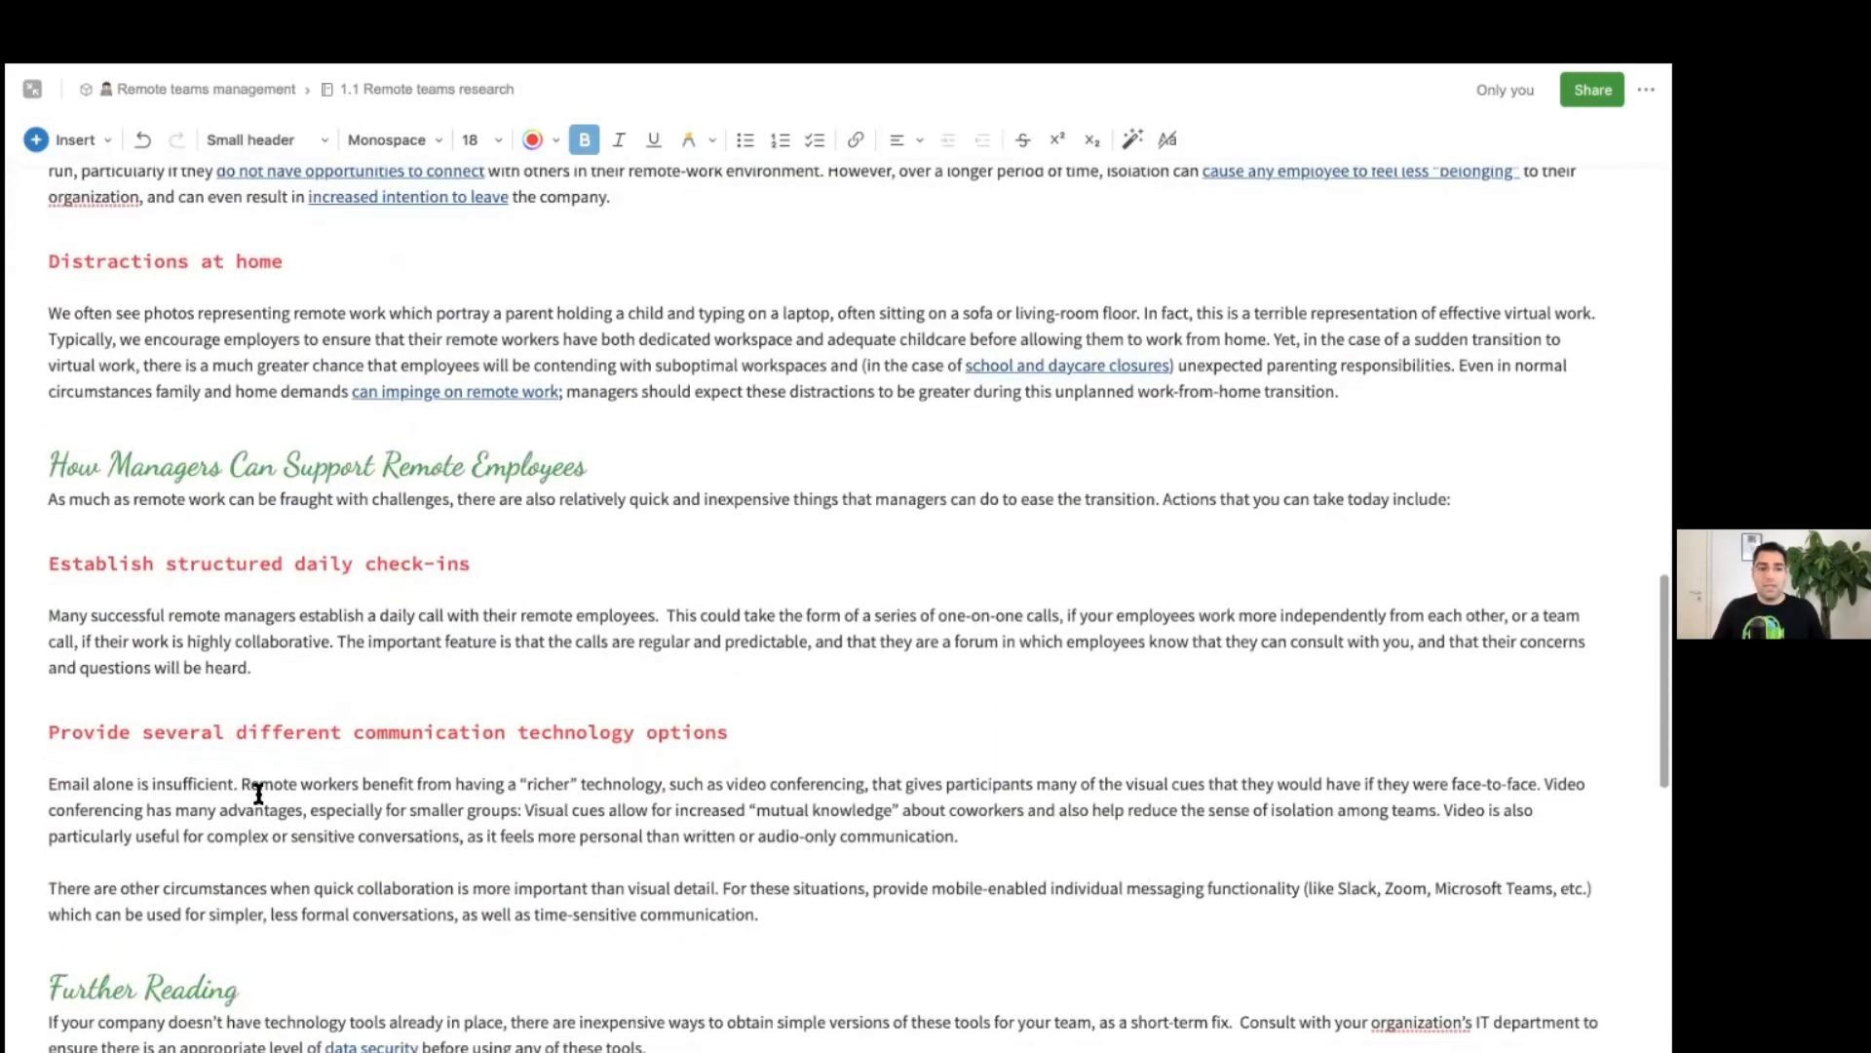
scroll(258, 795, "up", 6)
Step: Add a Large header reading "Evernote Business: Working remotely" at the end of the note, followed by a new line
scroll(259, 795, "down", 10)
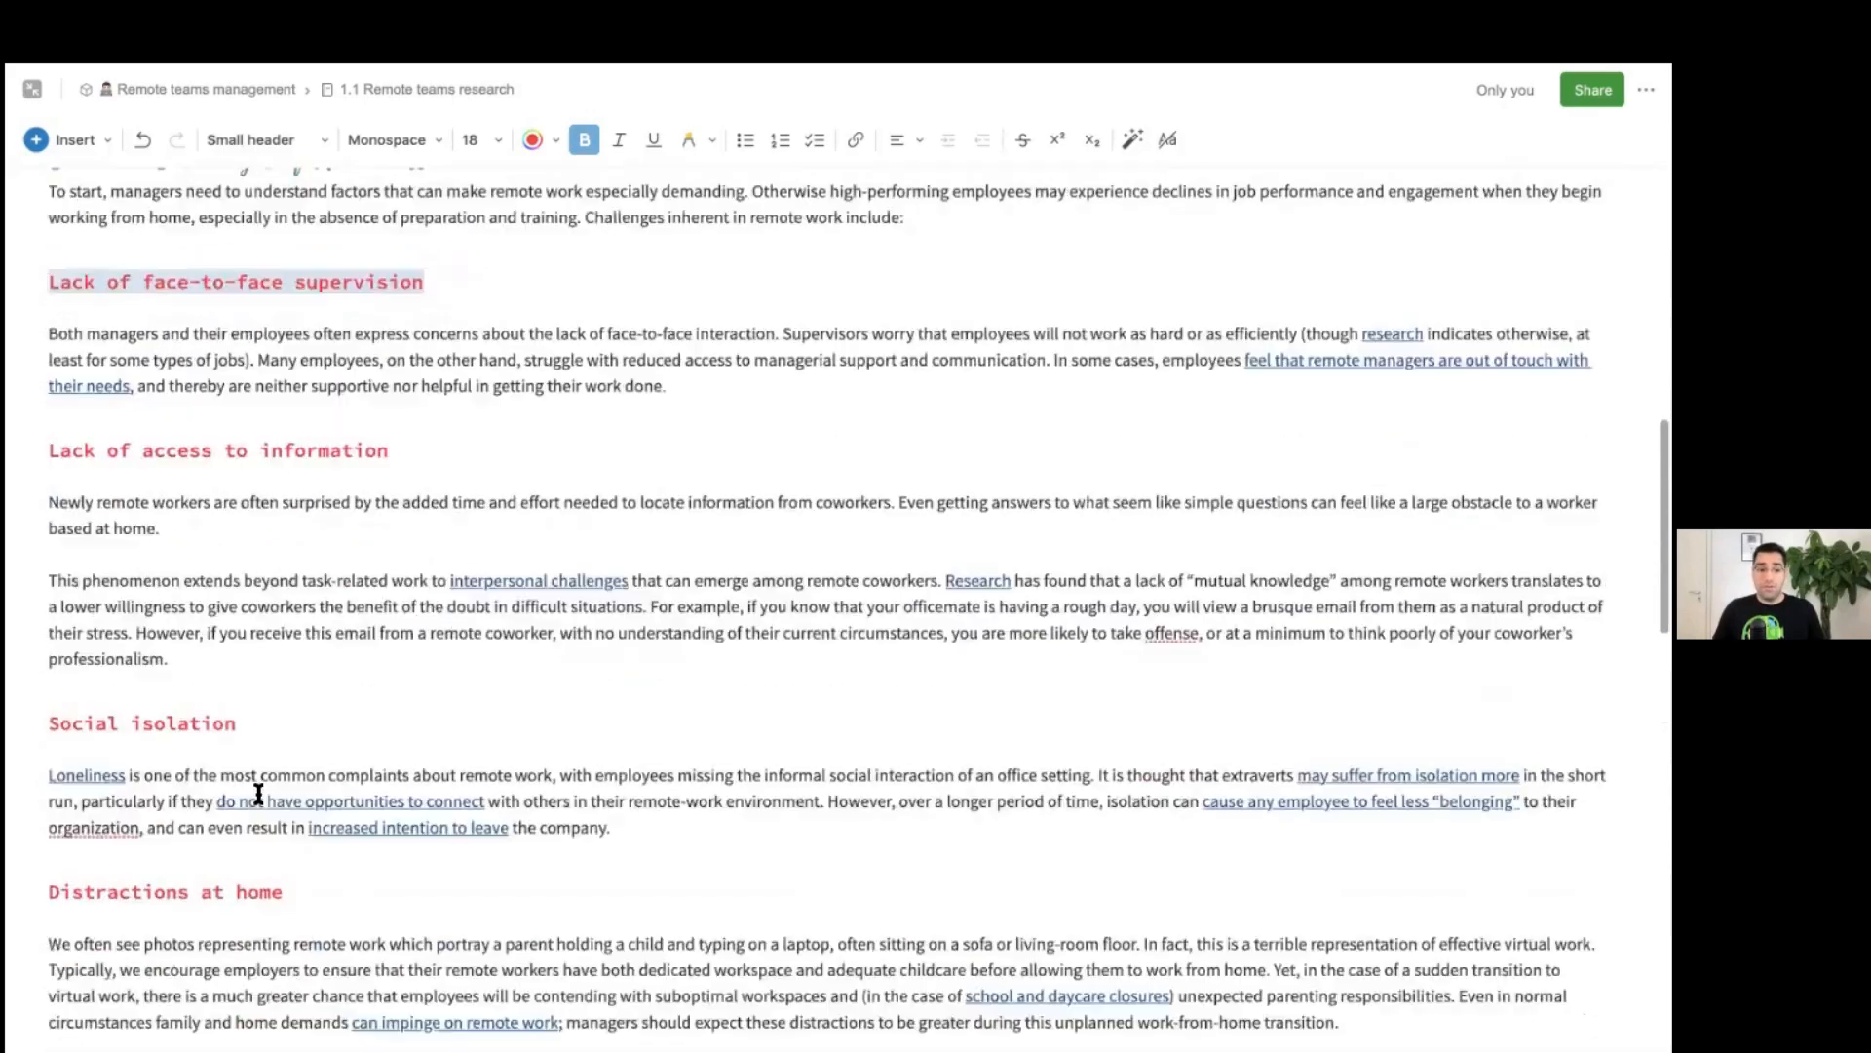
scroll(258, 794, "down", 4)
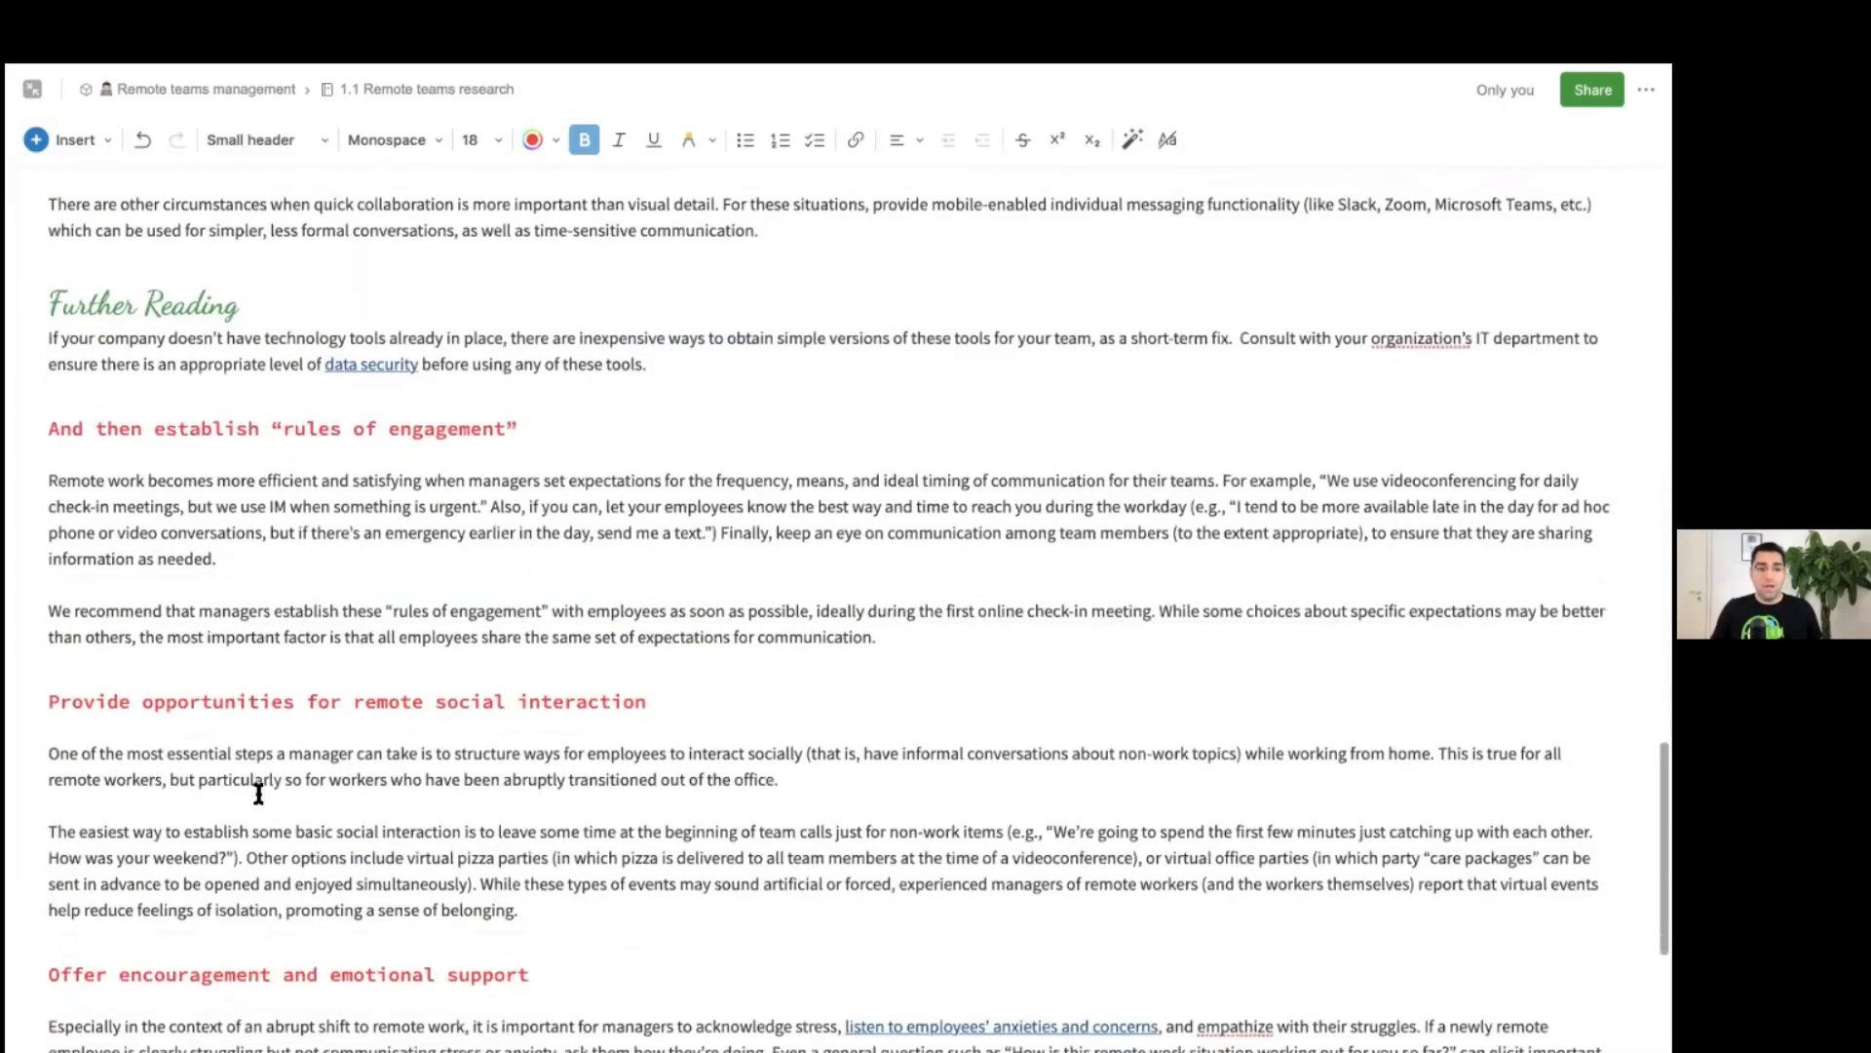
scroll(259, 795, "down", 5)
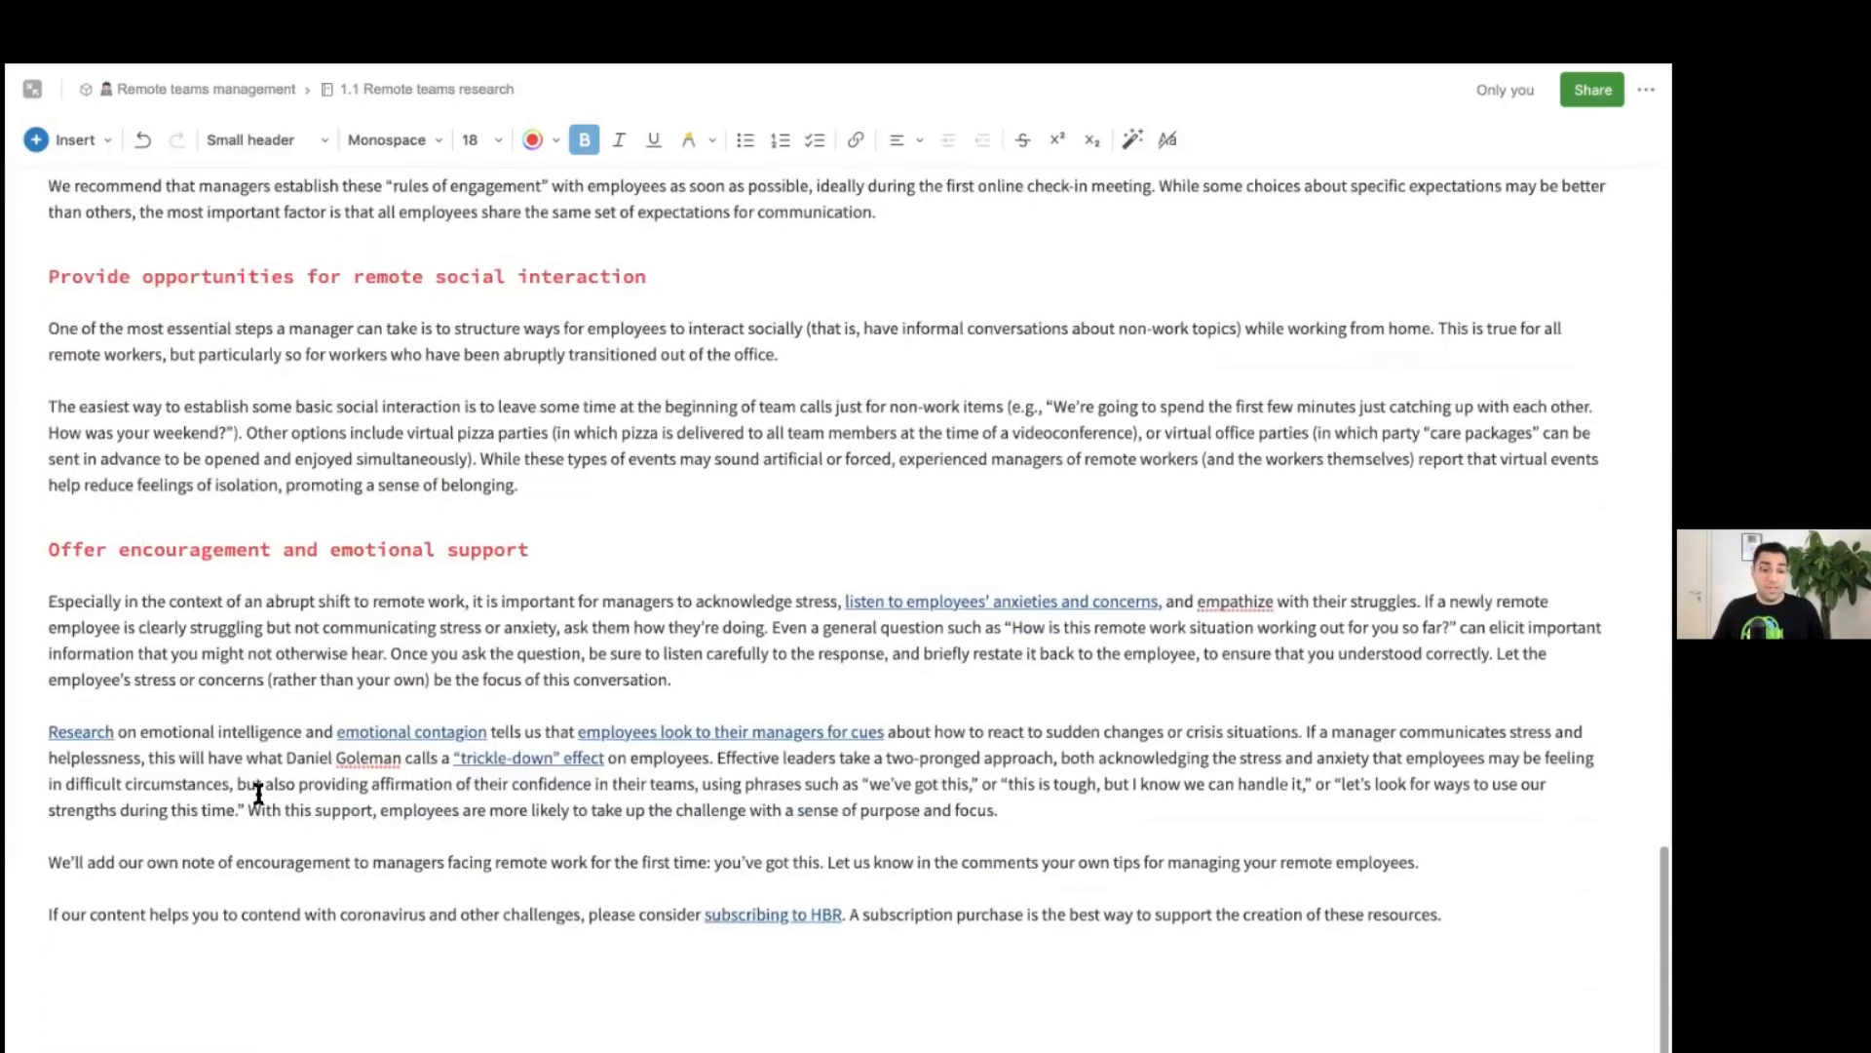
left_click(112, 957)
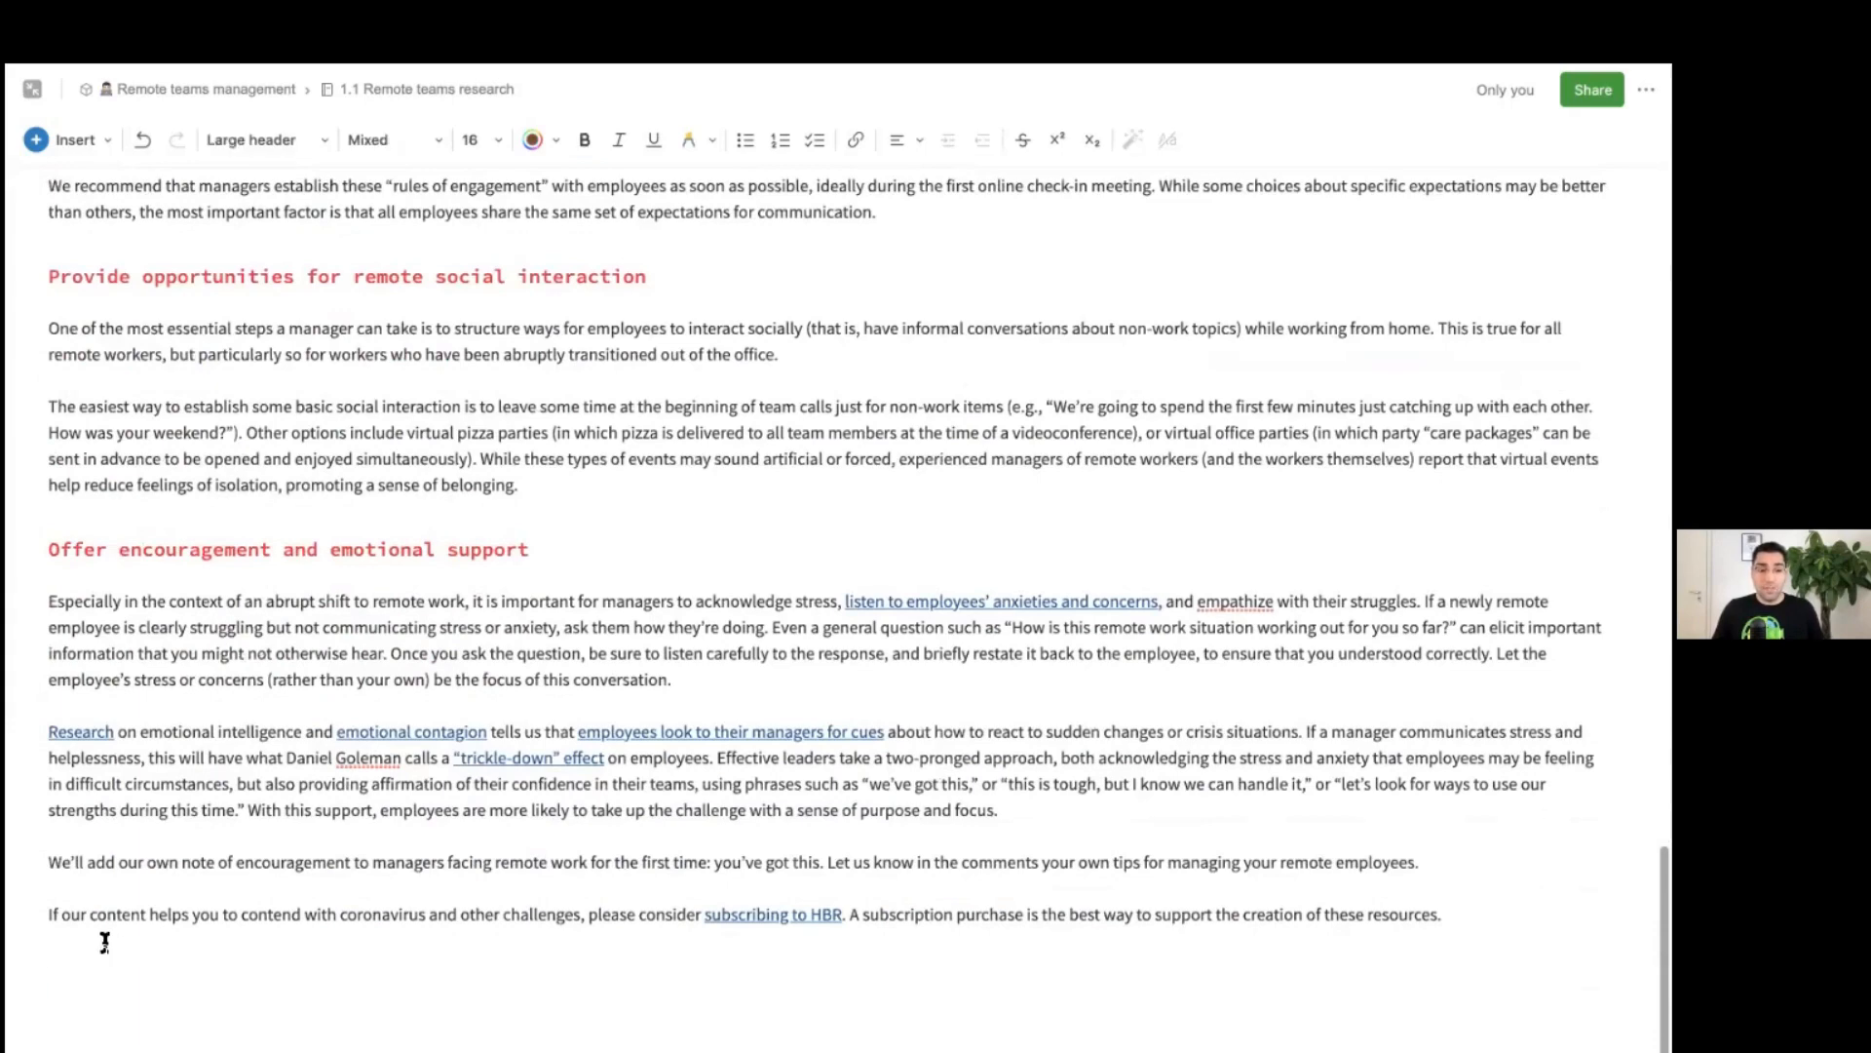
key("BackSpace")
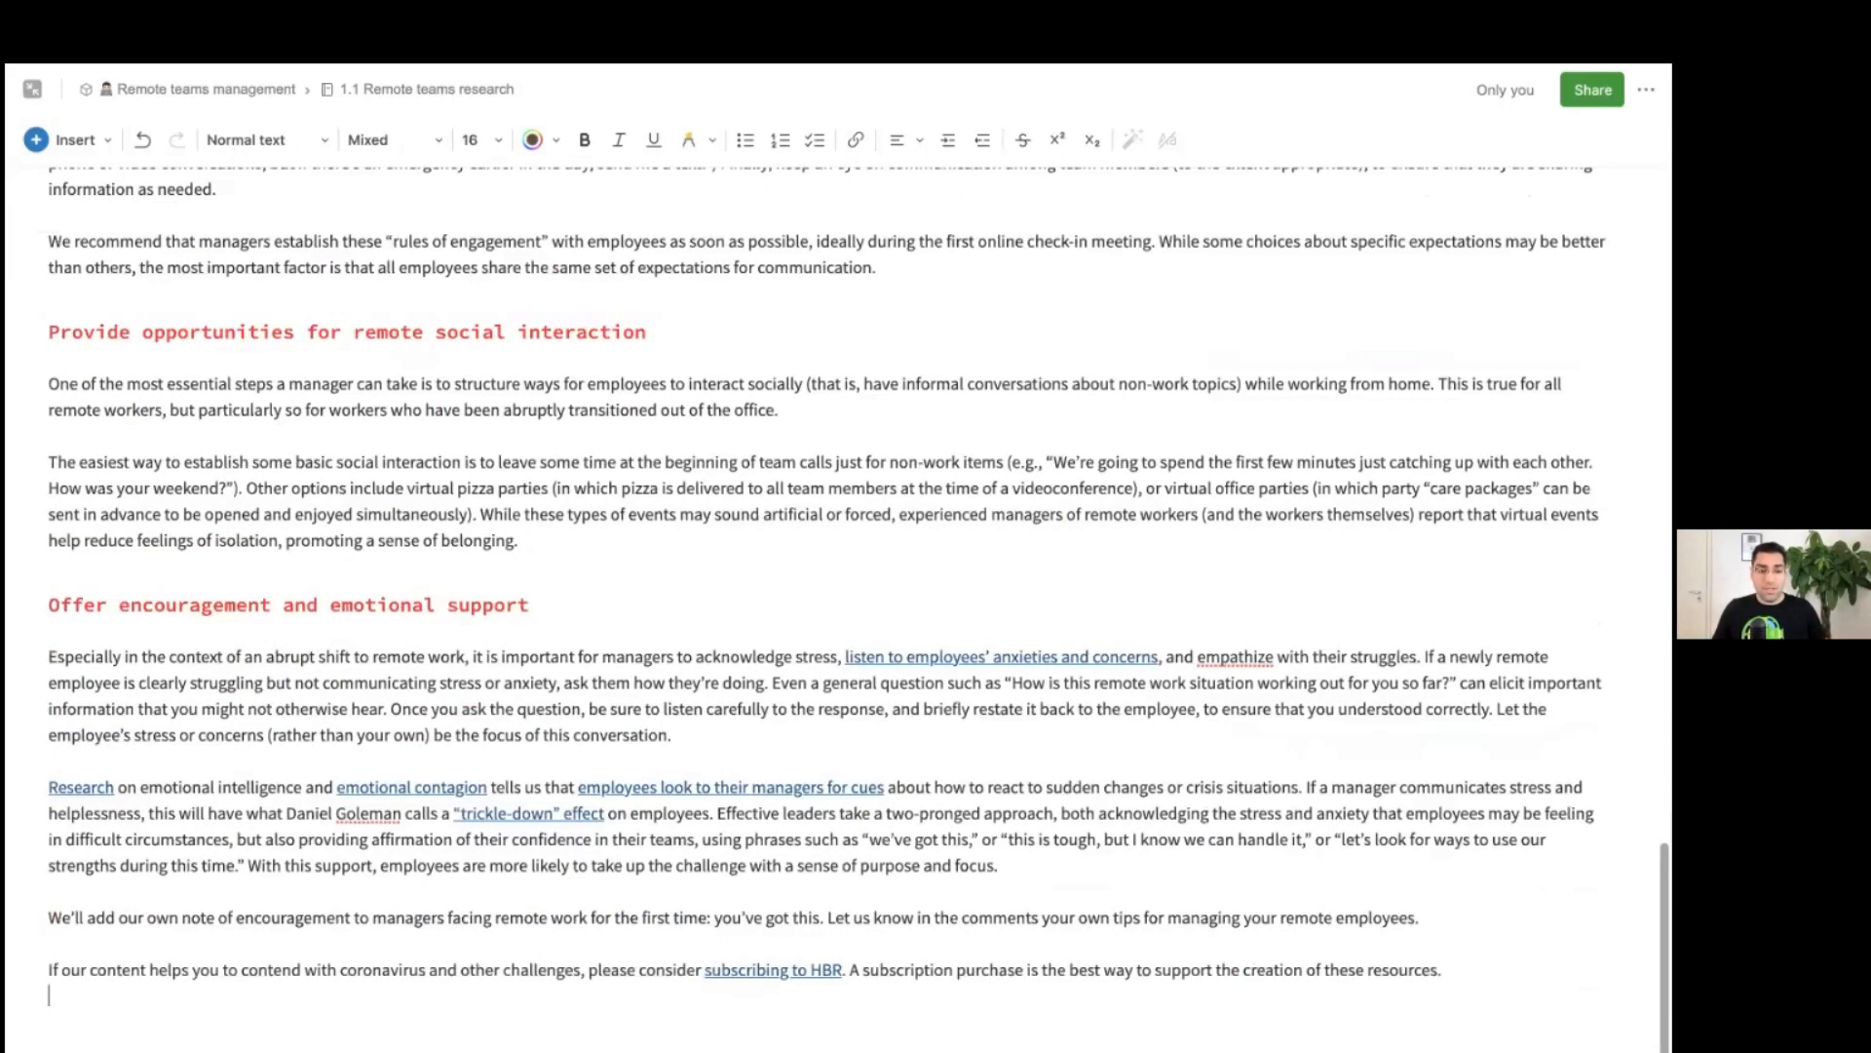
key("Return")
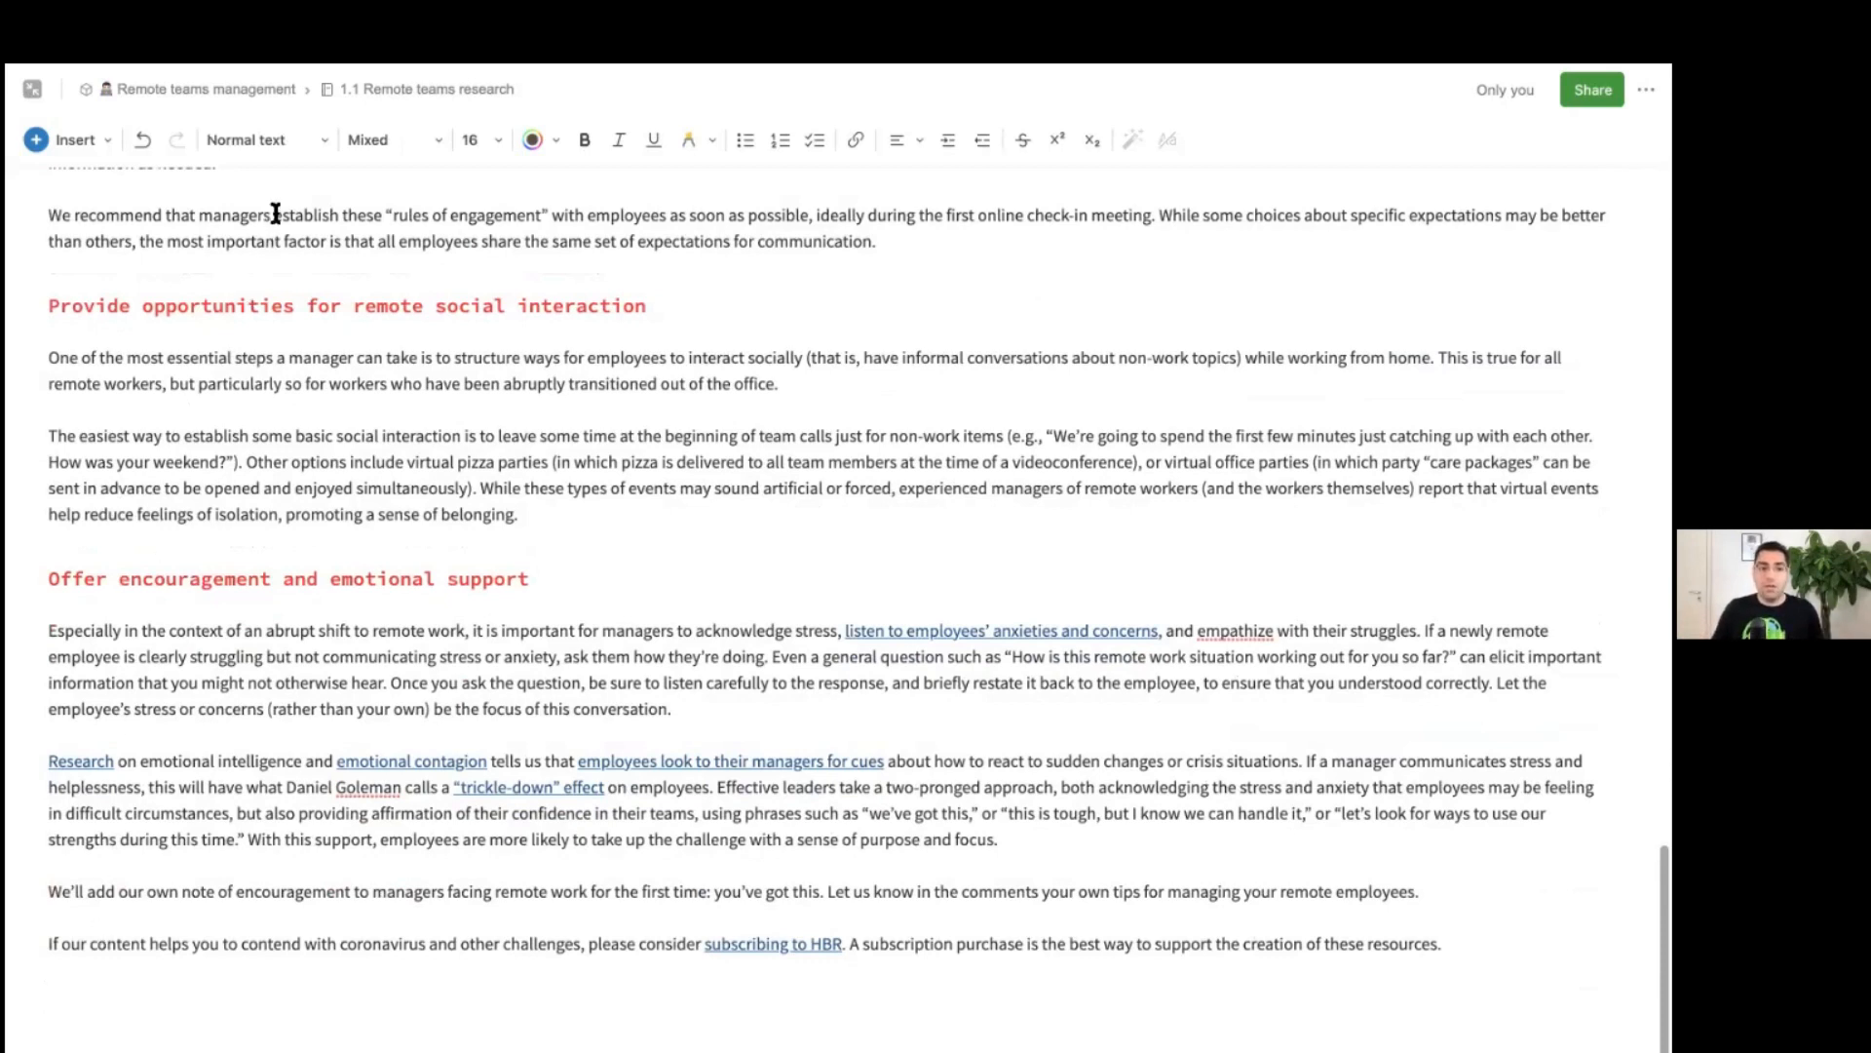
left_click(259, 141)
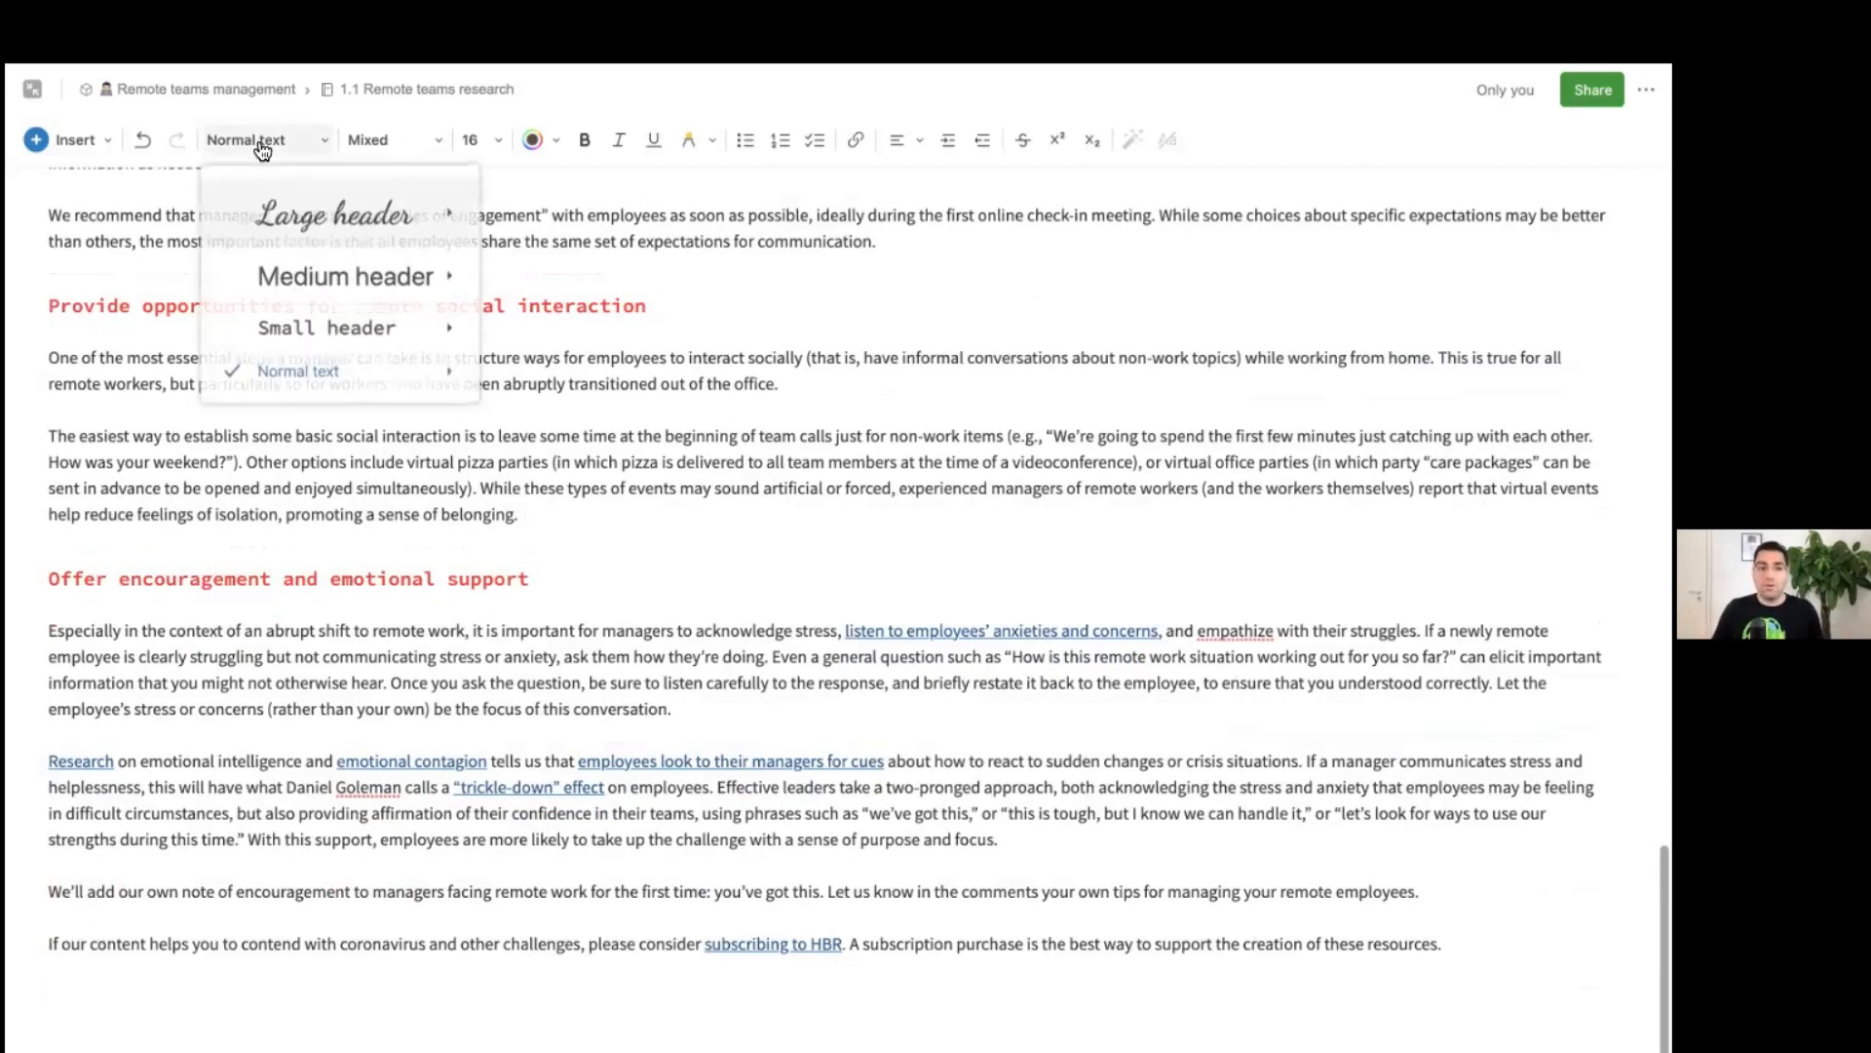
left_click(296, 216)
type("Evernote B")
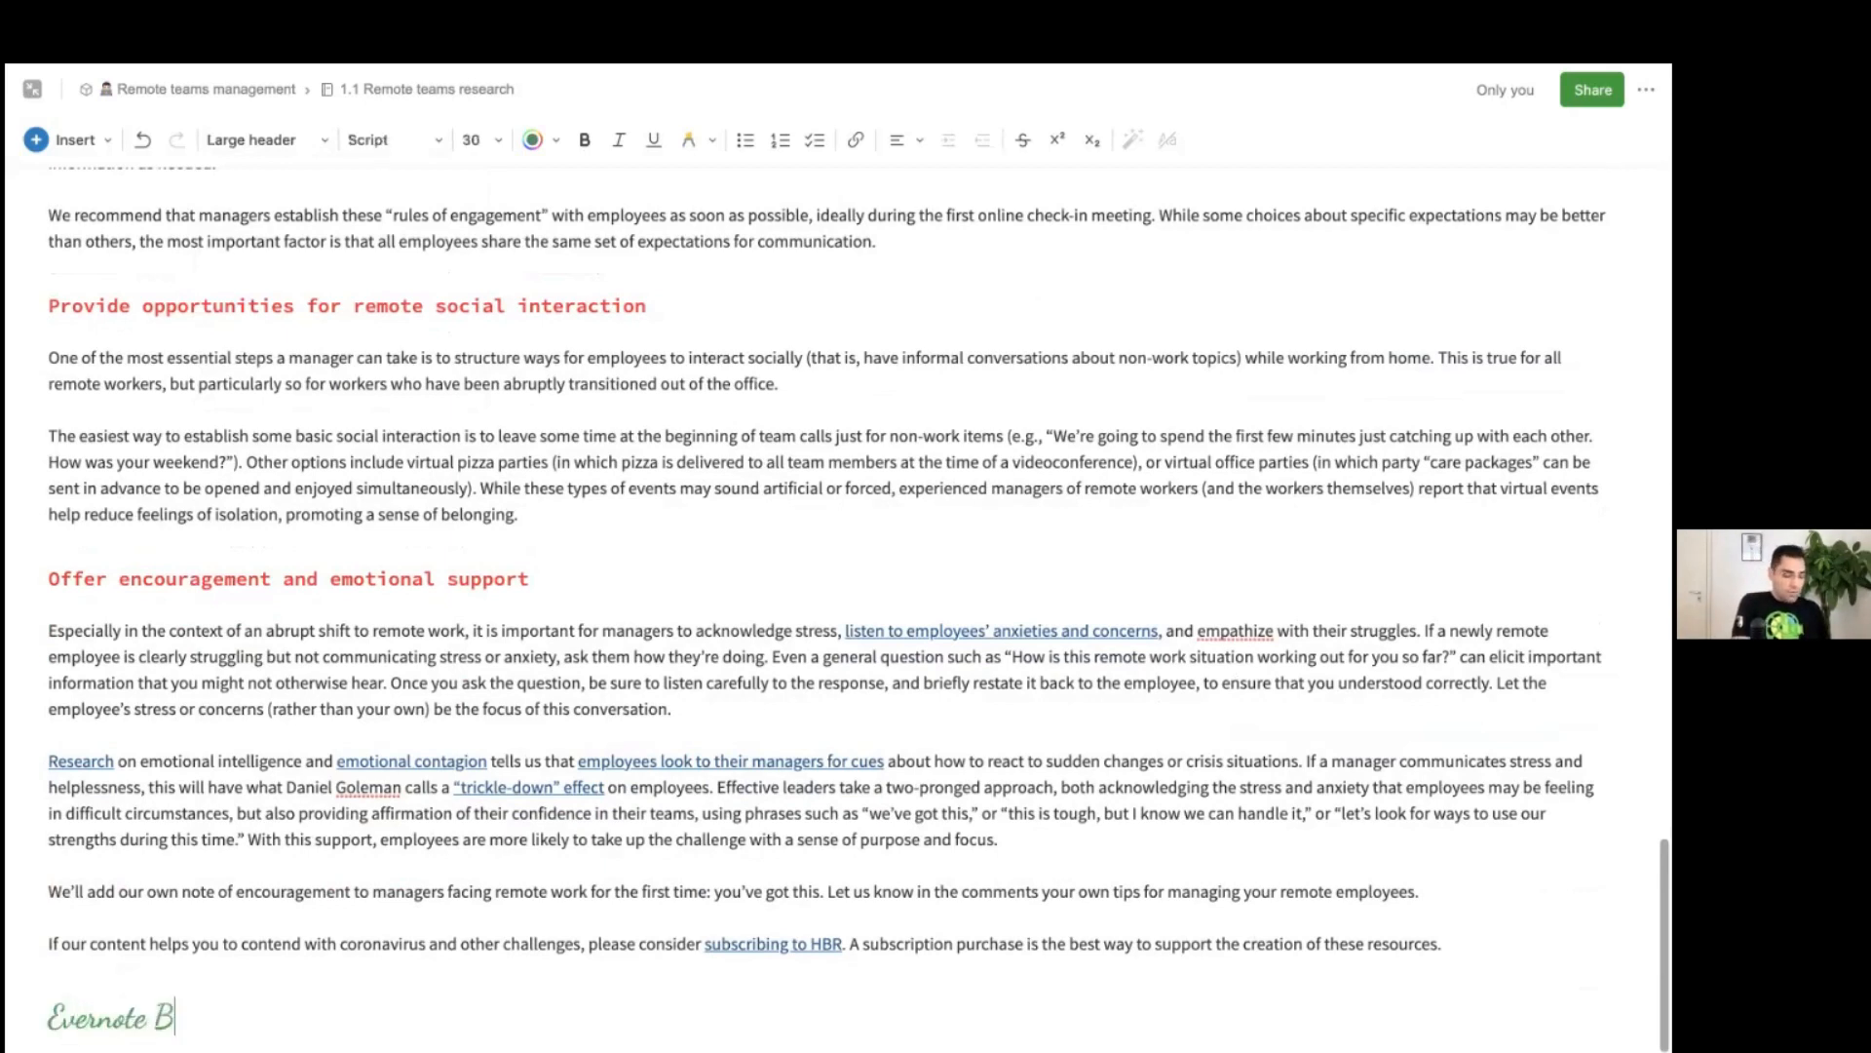
type("usiness: Working remotely")
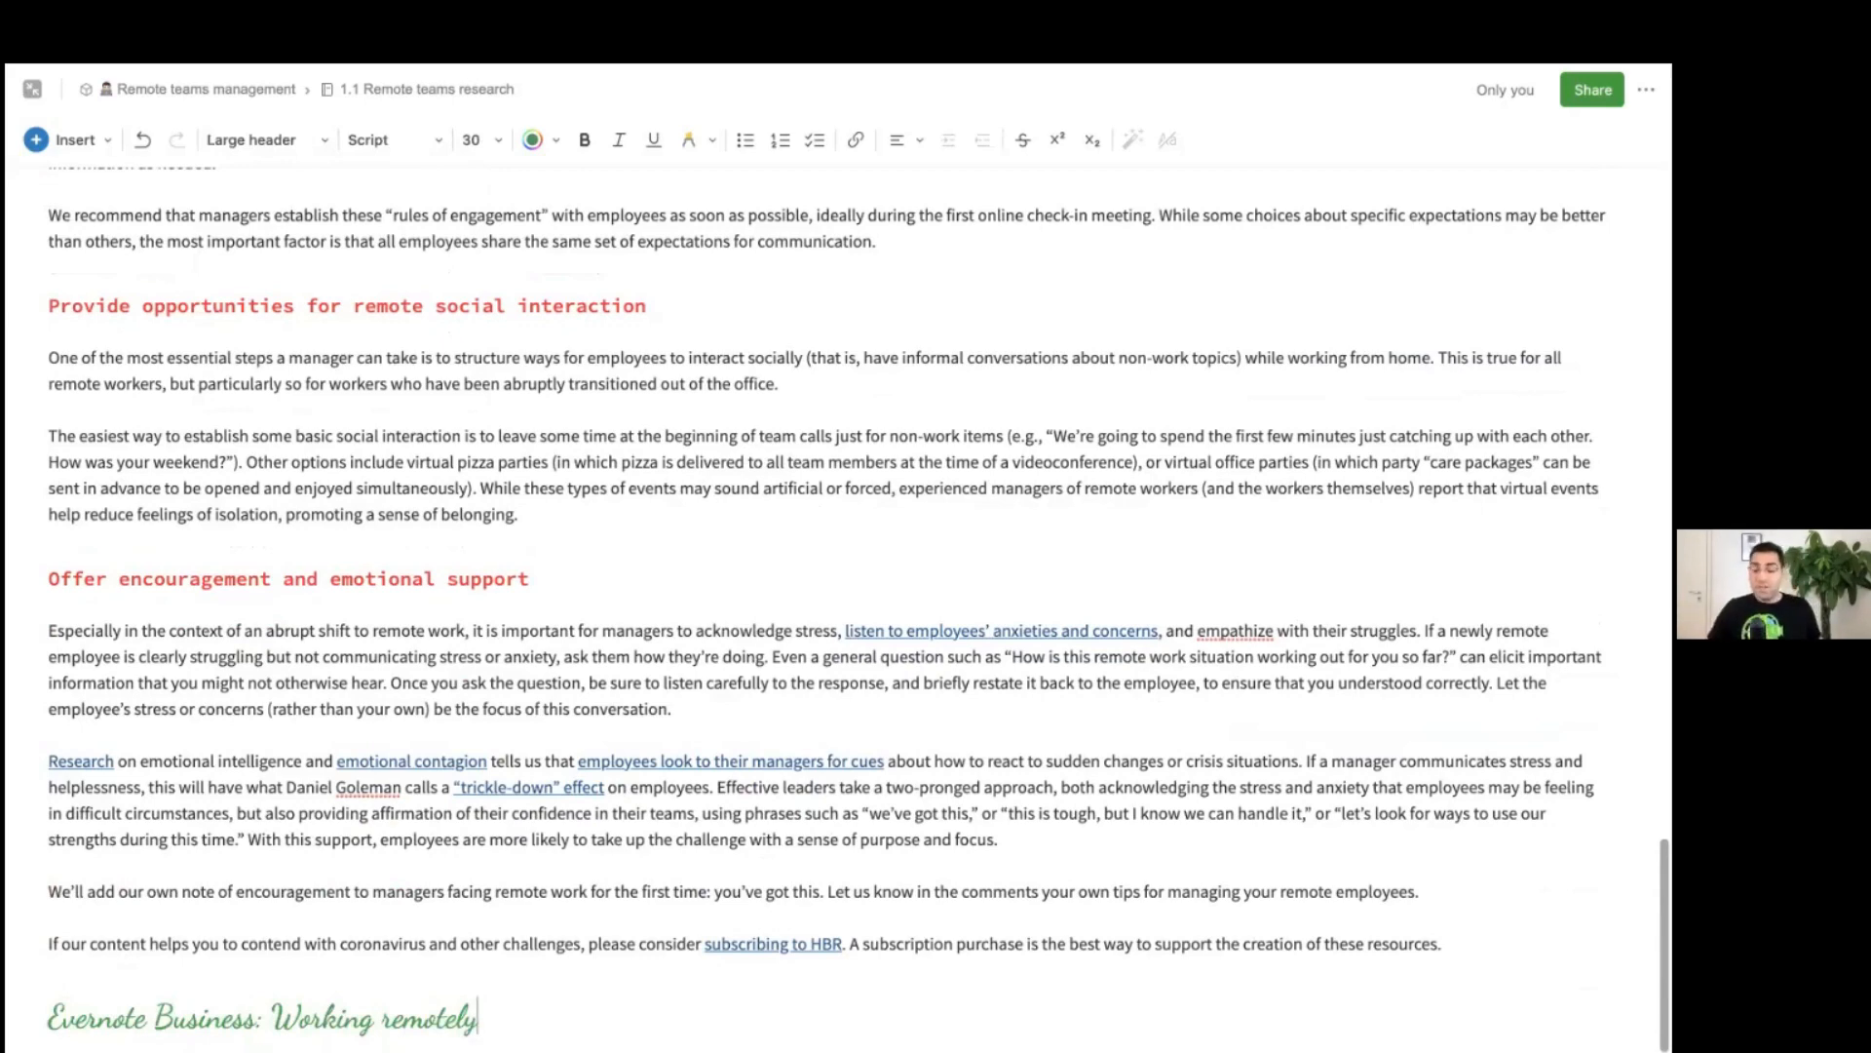
key("Return")
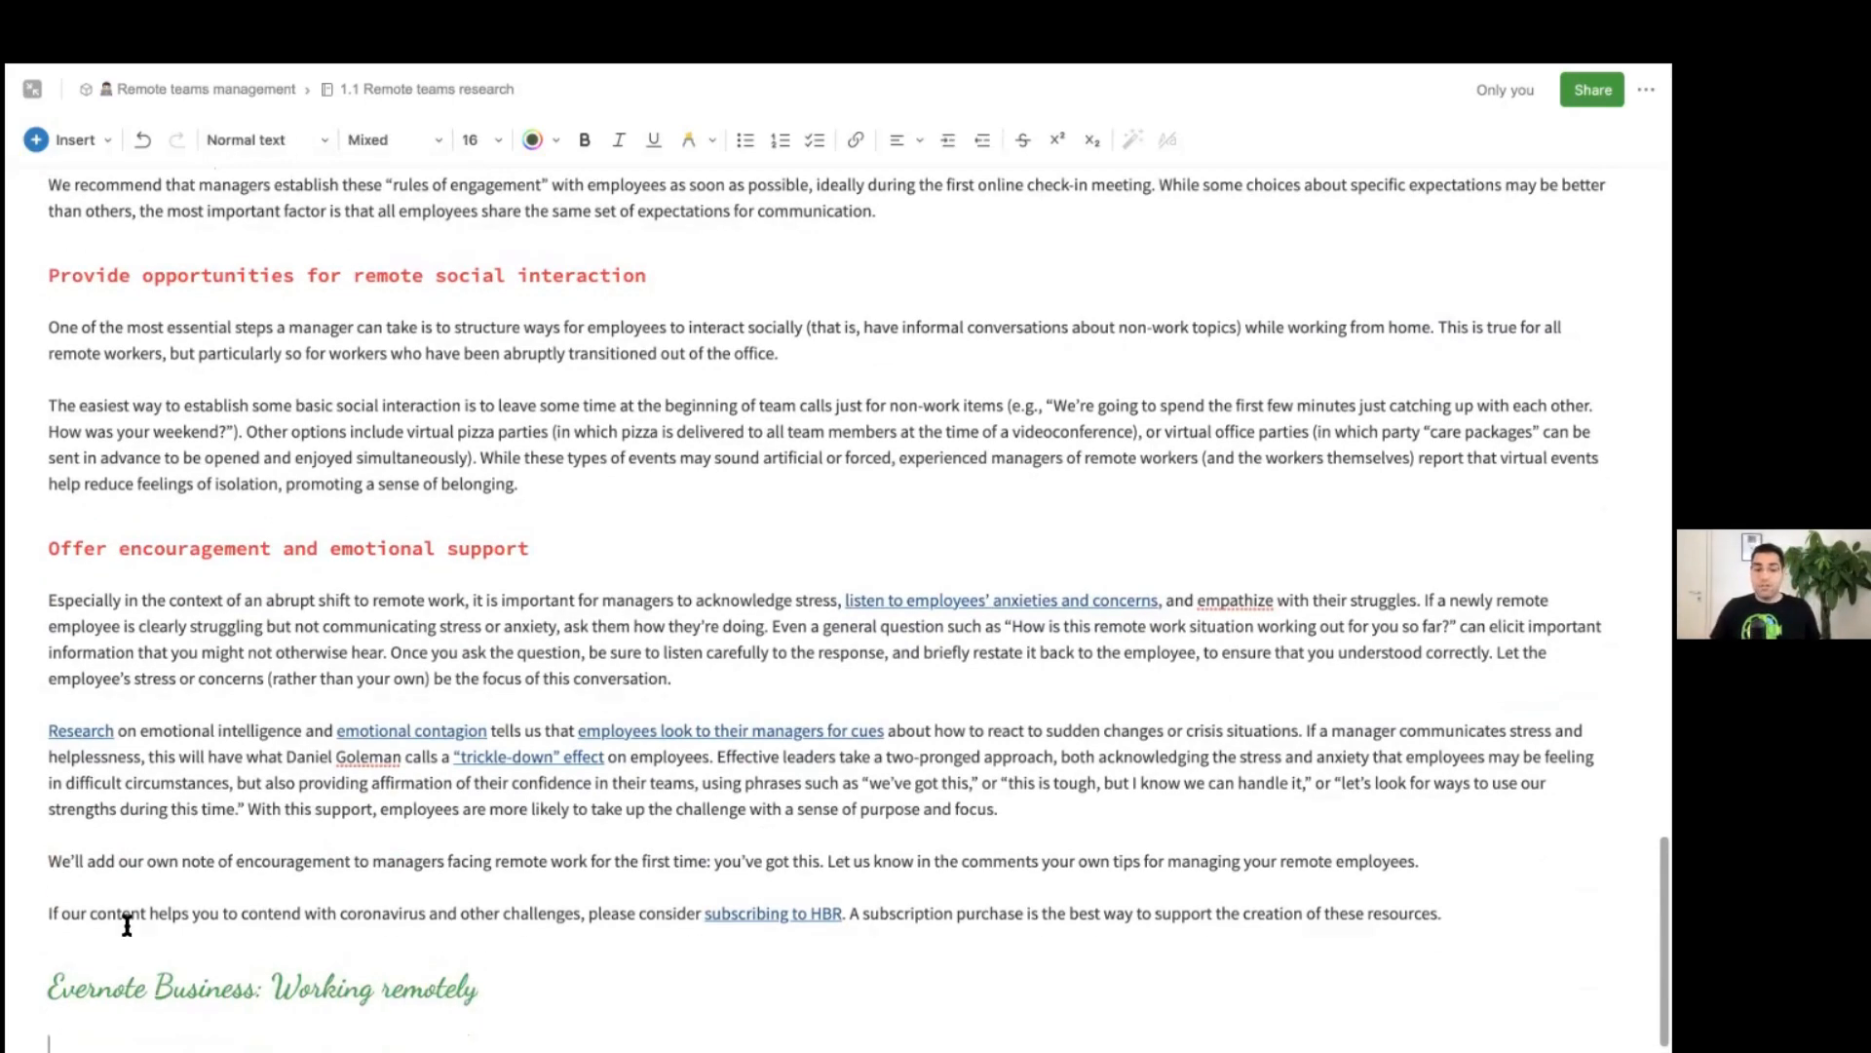
Step: Copy the share link of the "Evernote: The Evolution" YouTube video, embed it under the "Evernote Business: Working remotely" heading and test its playback
key("ctrl+Right")
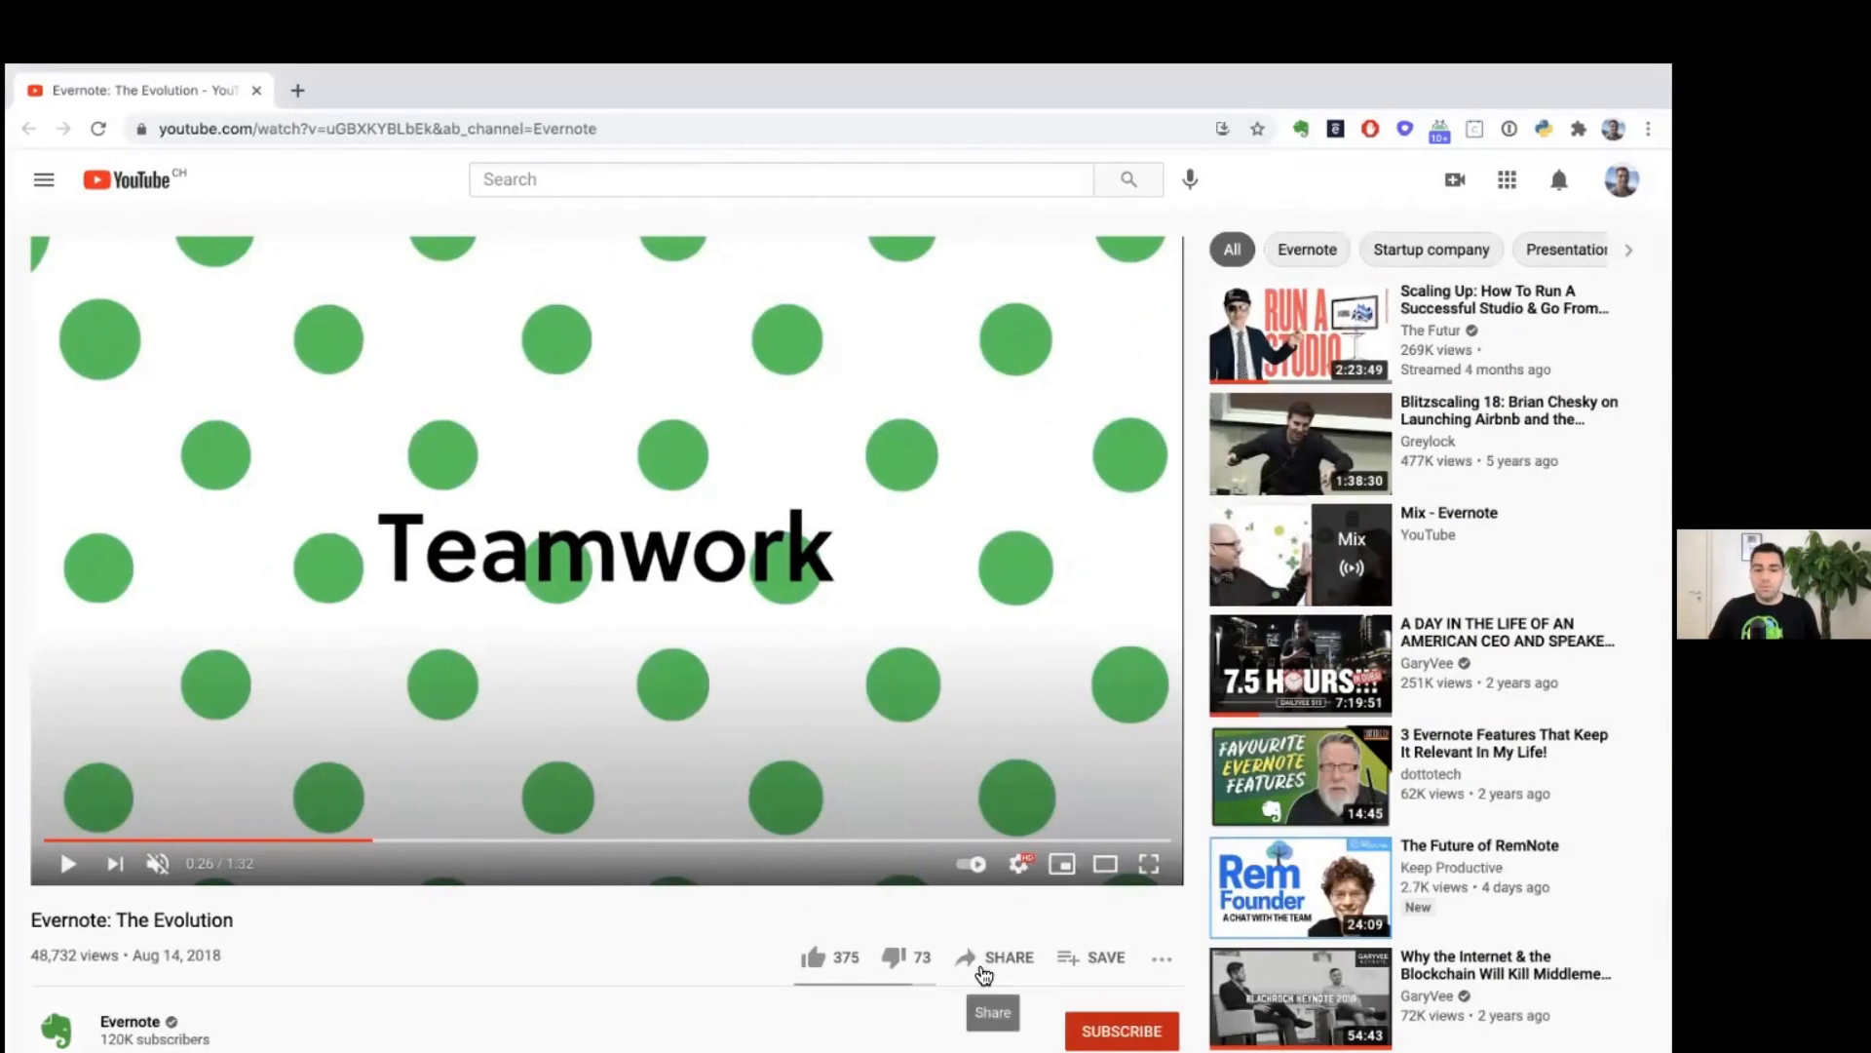
left_click(982, 960)
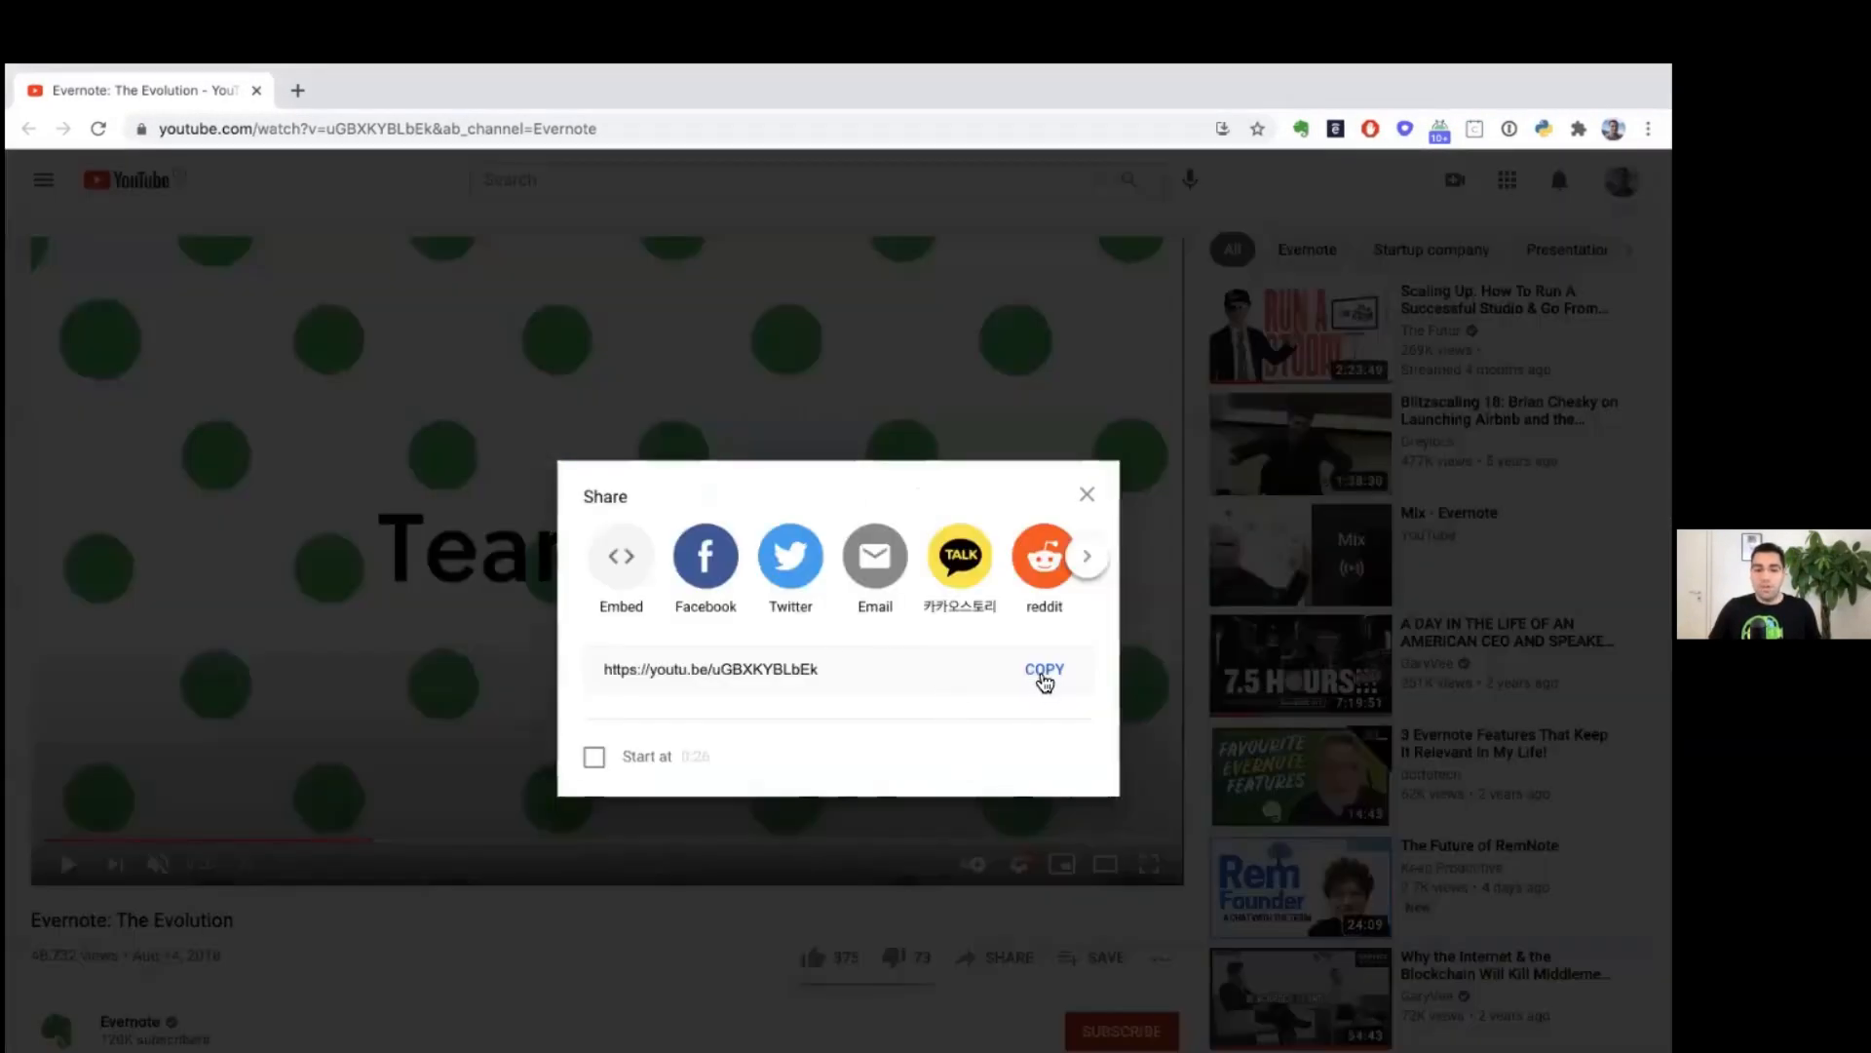
left_click(1045, 671)
key("ctrl+Left")
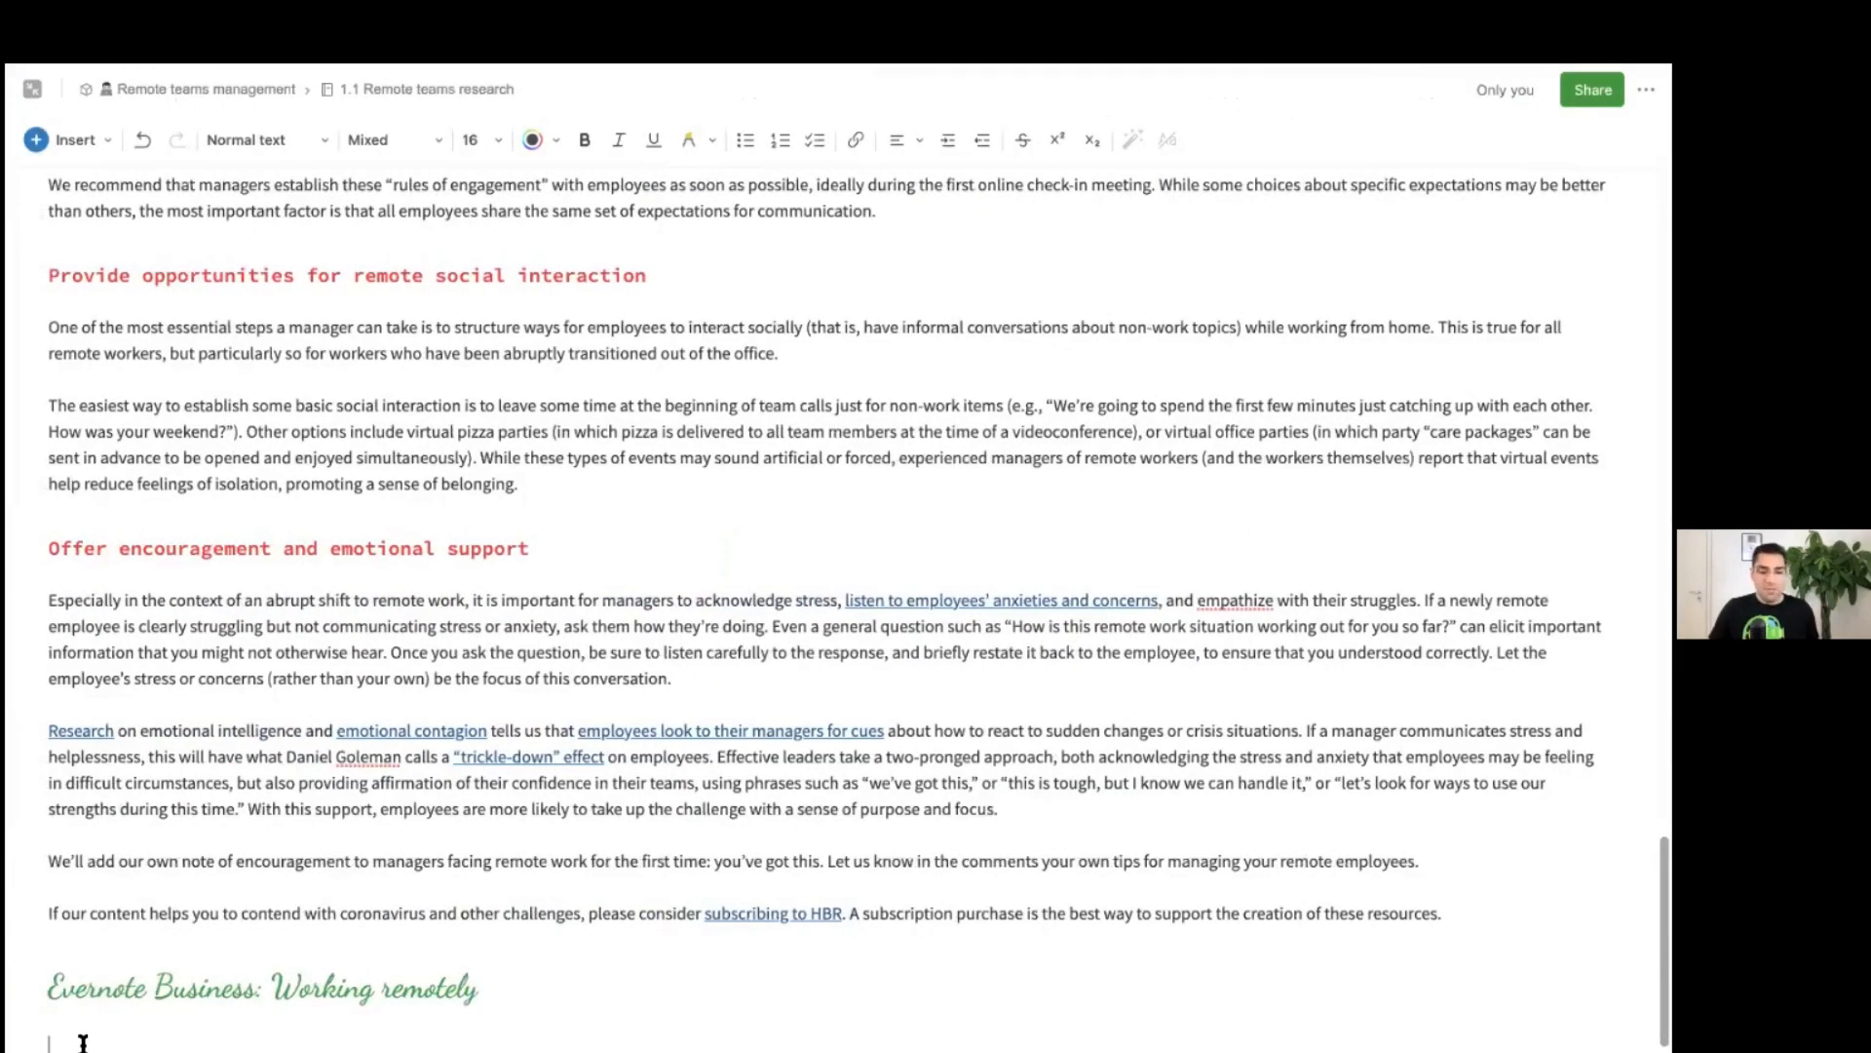
left_click(83, 1042)
key("super+v")
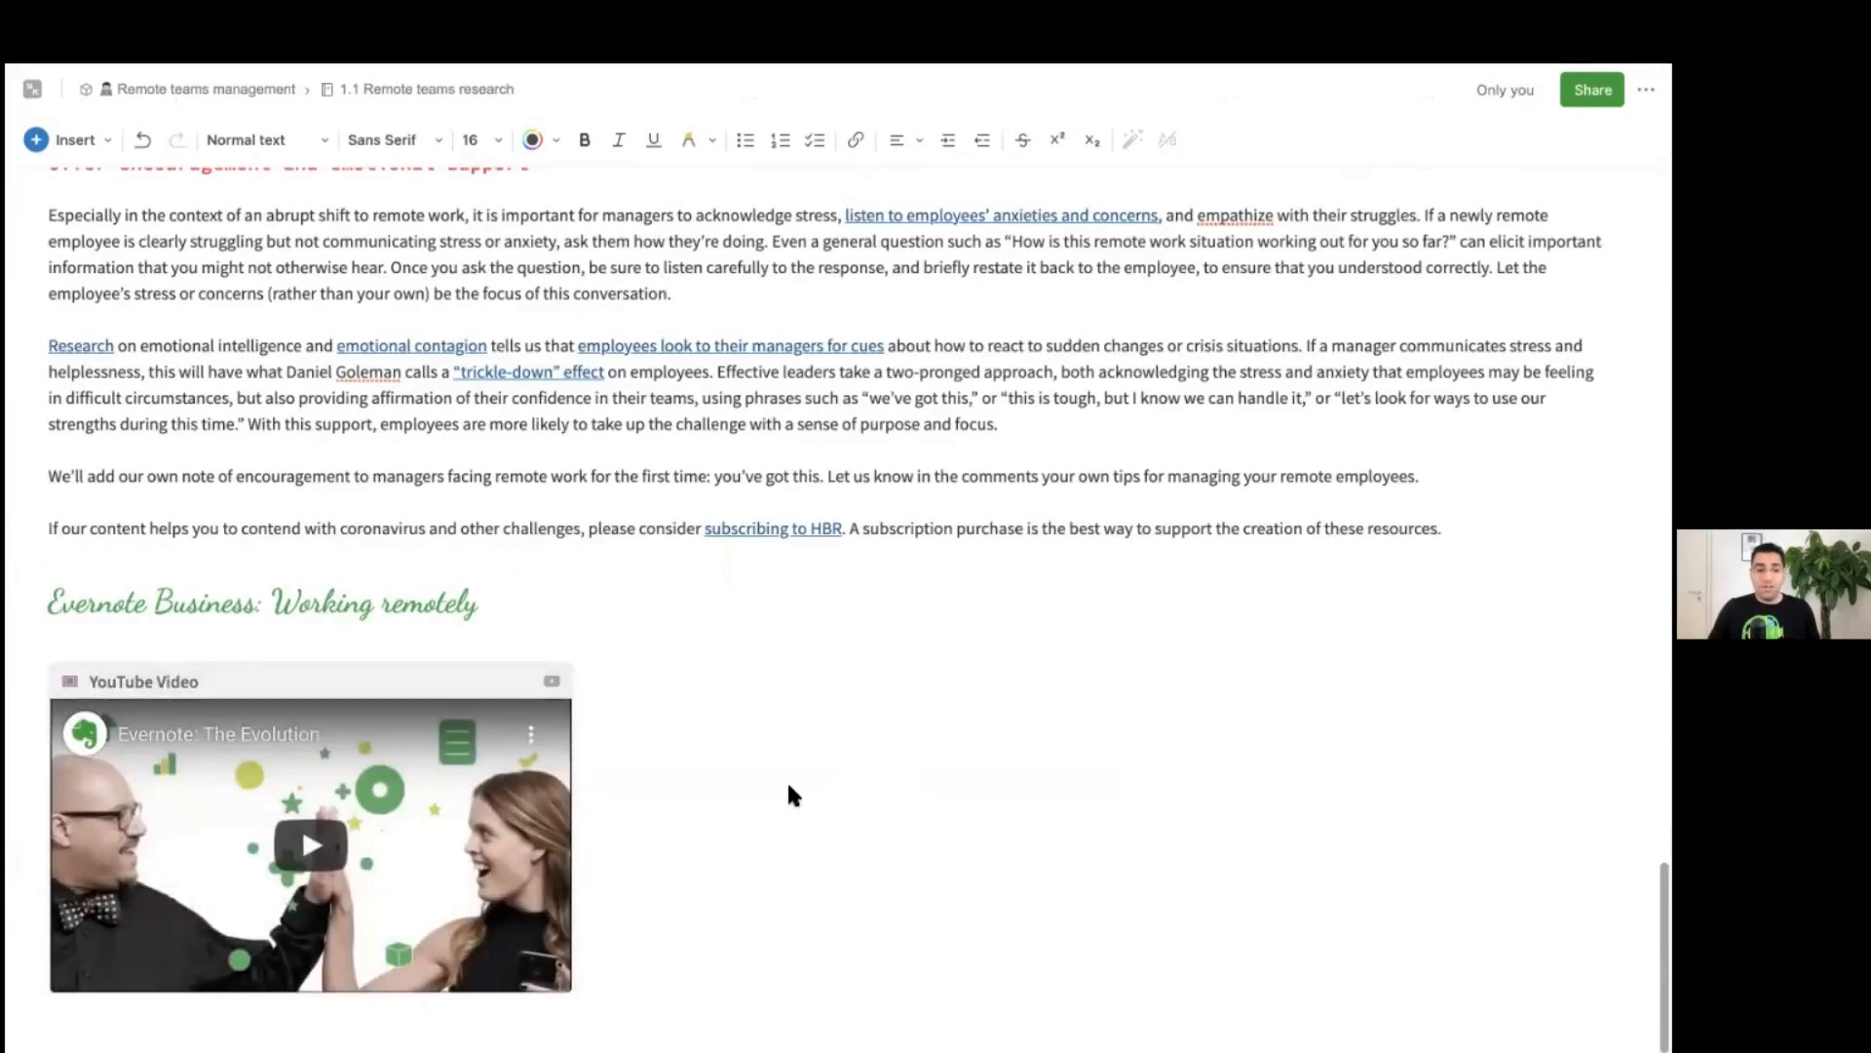
left_click(316, 850)
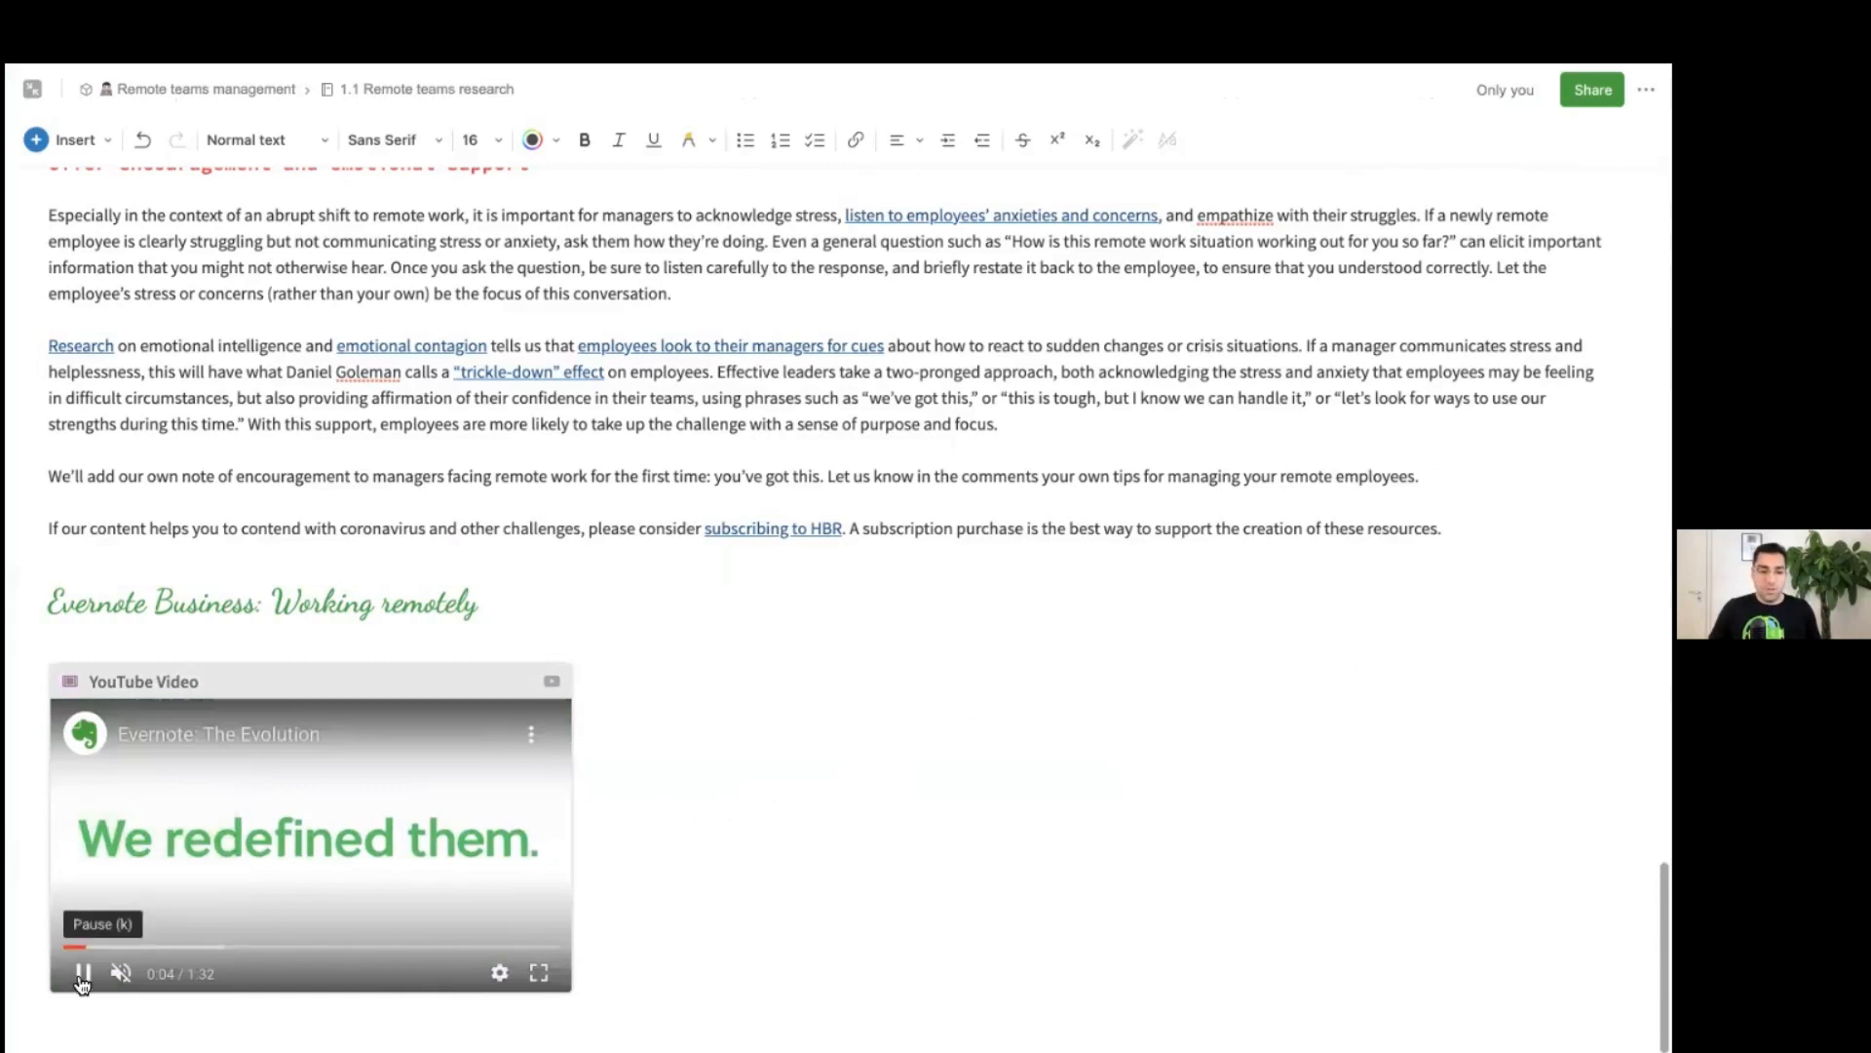
left_click(82, 974)
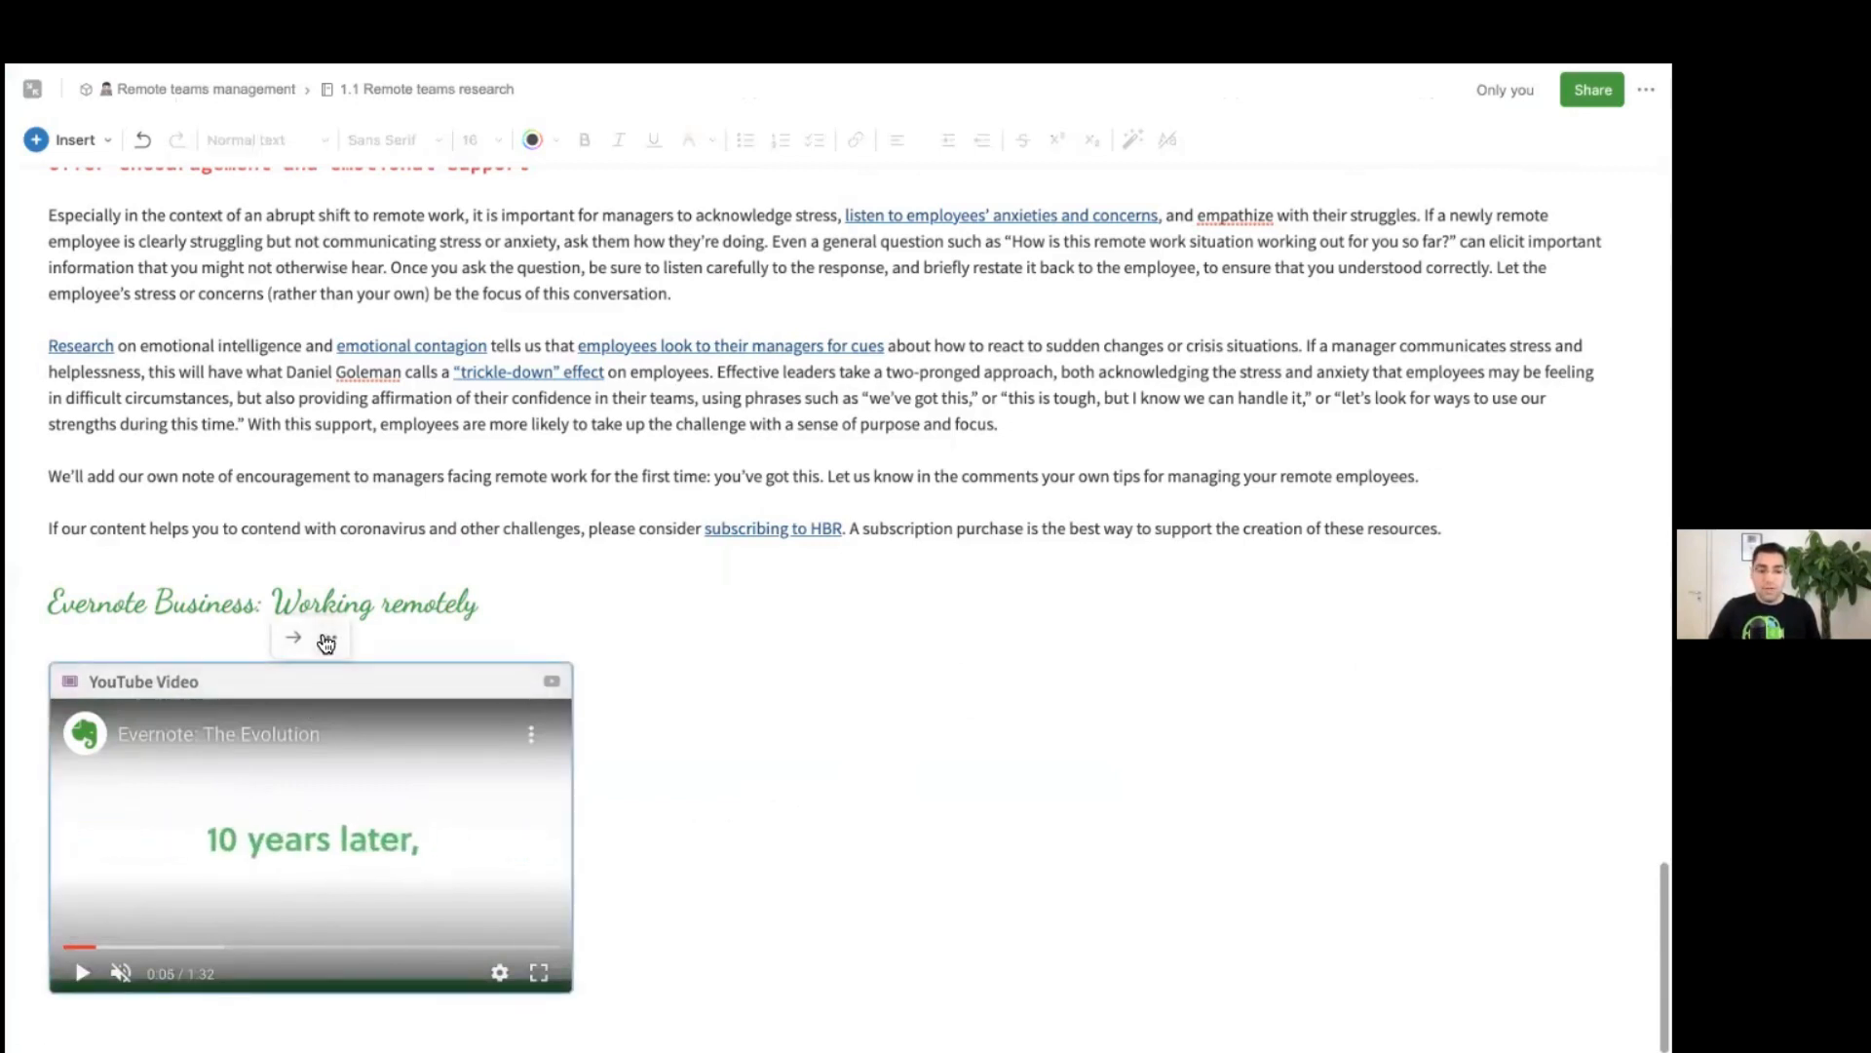
Step: Try the embedded YouTube video as a full-width preview, and set its view to Title only
left_click(326, 636)
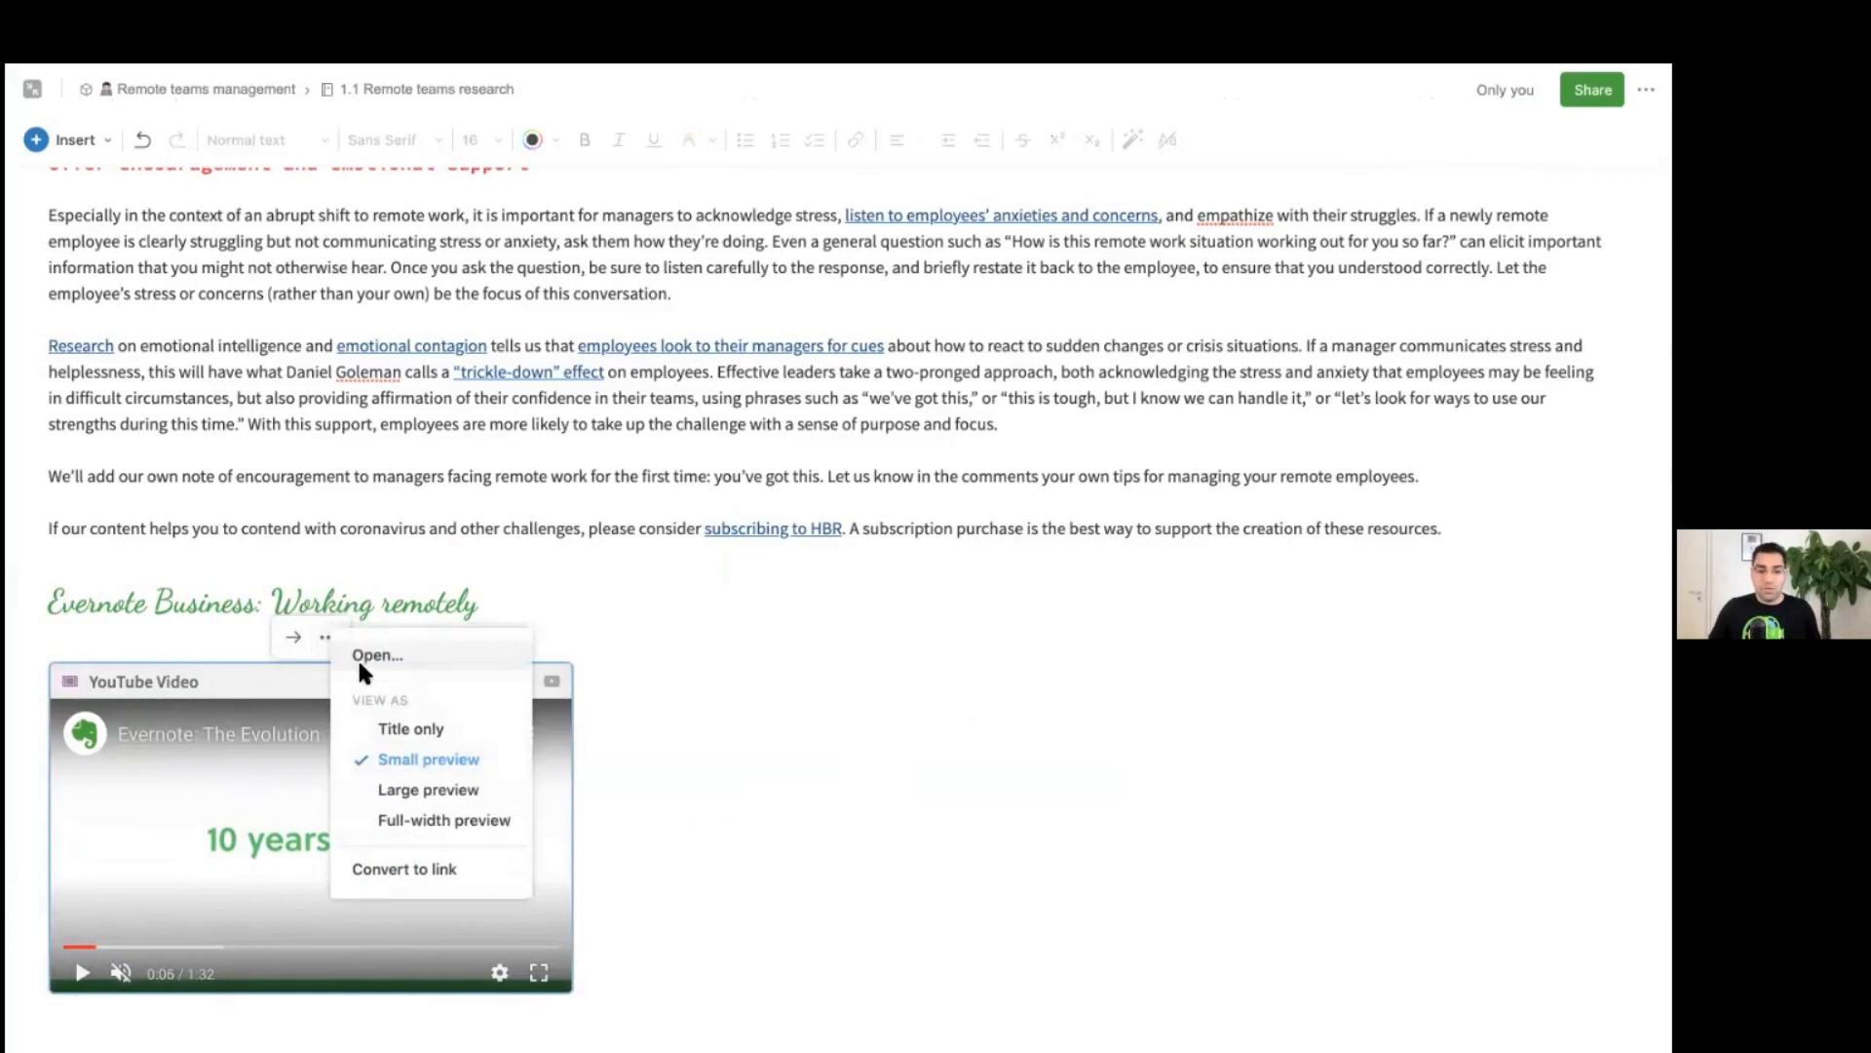
left_click(429, 824)
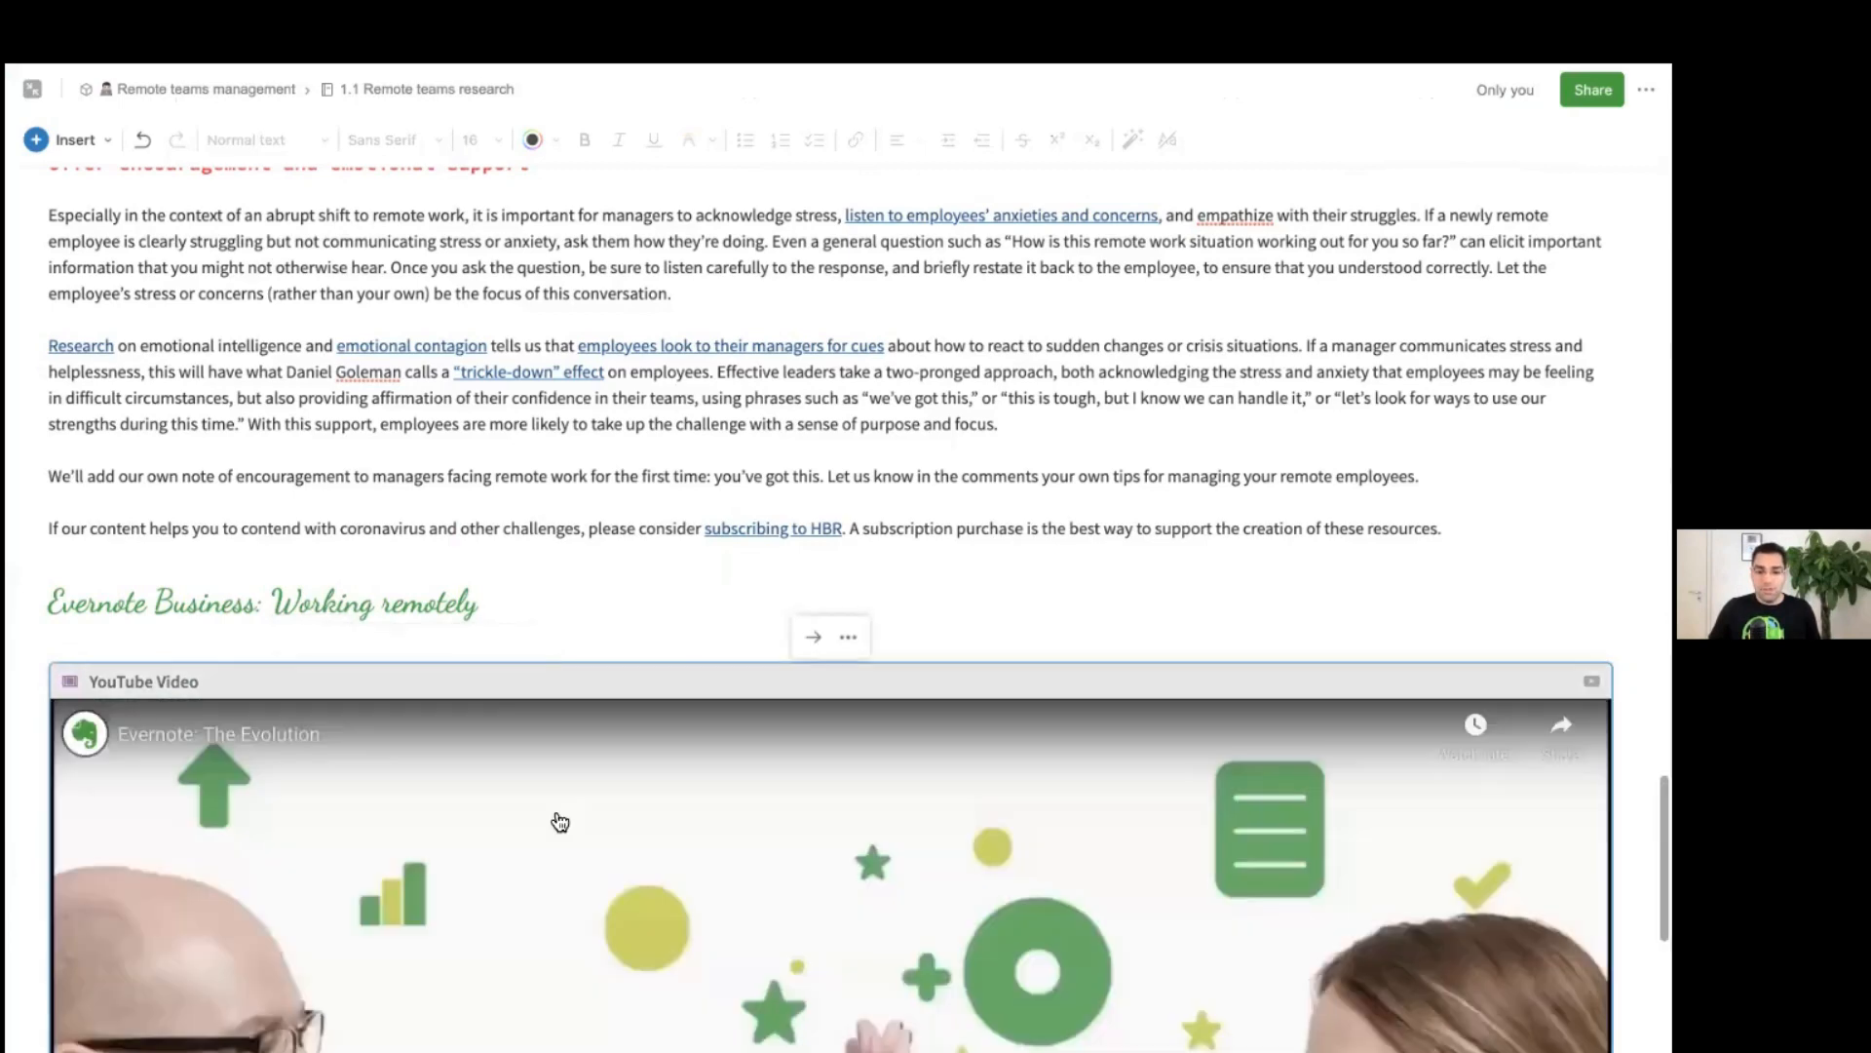
left_click(844, 637)
left_click(904, 740)
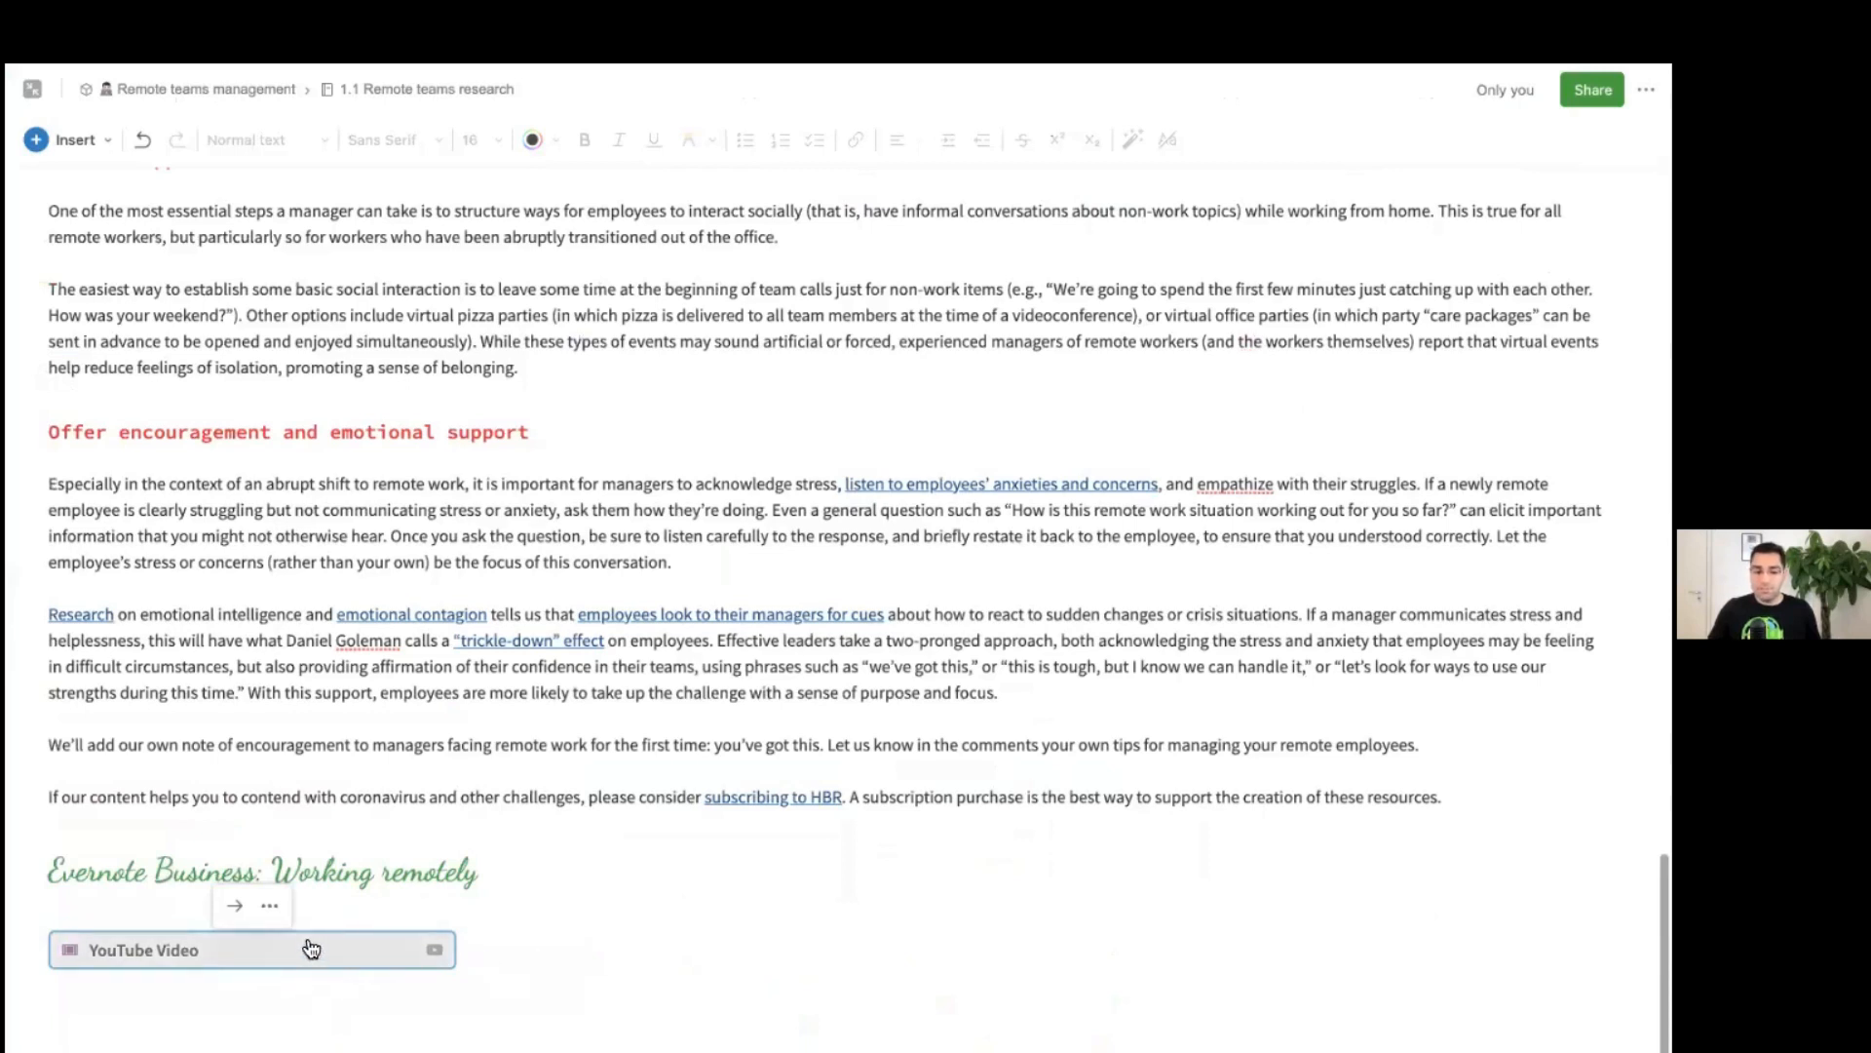
left_click(336, 1011)
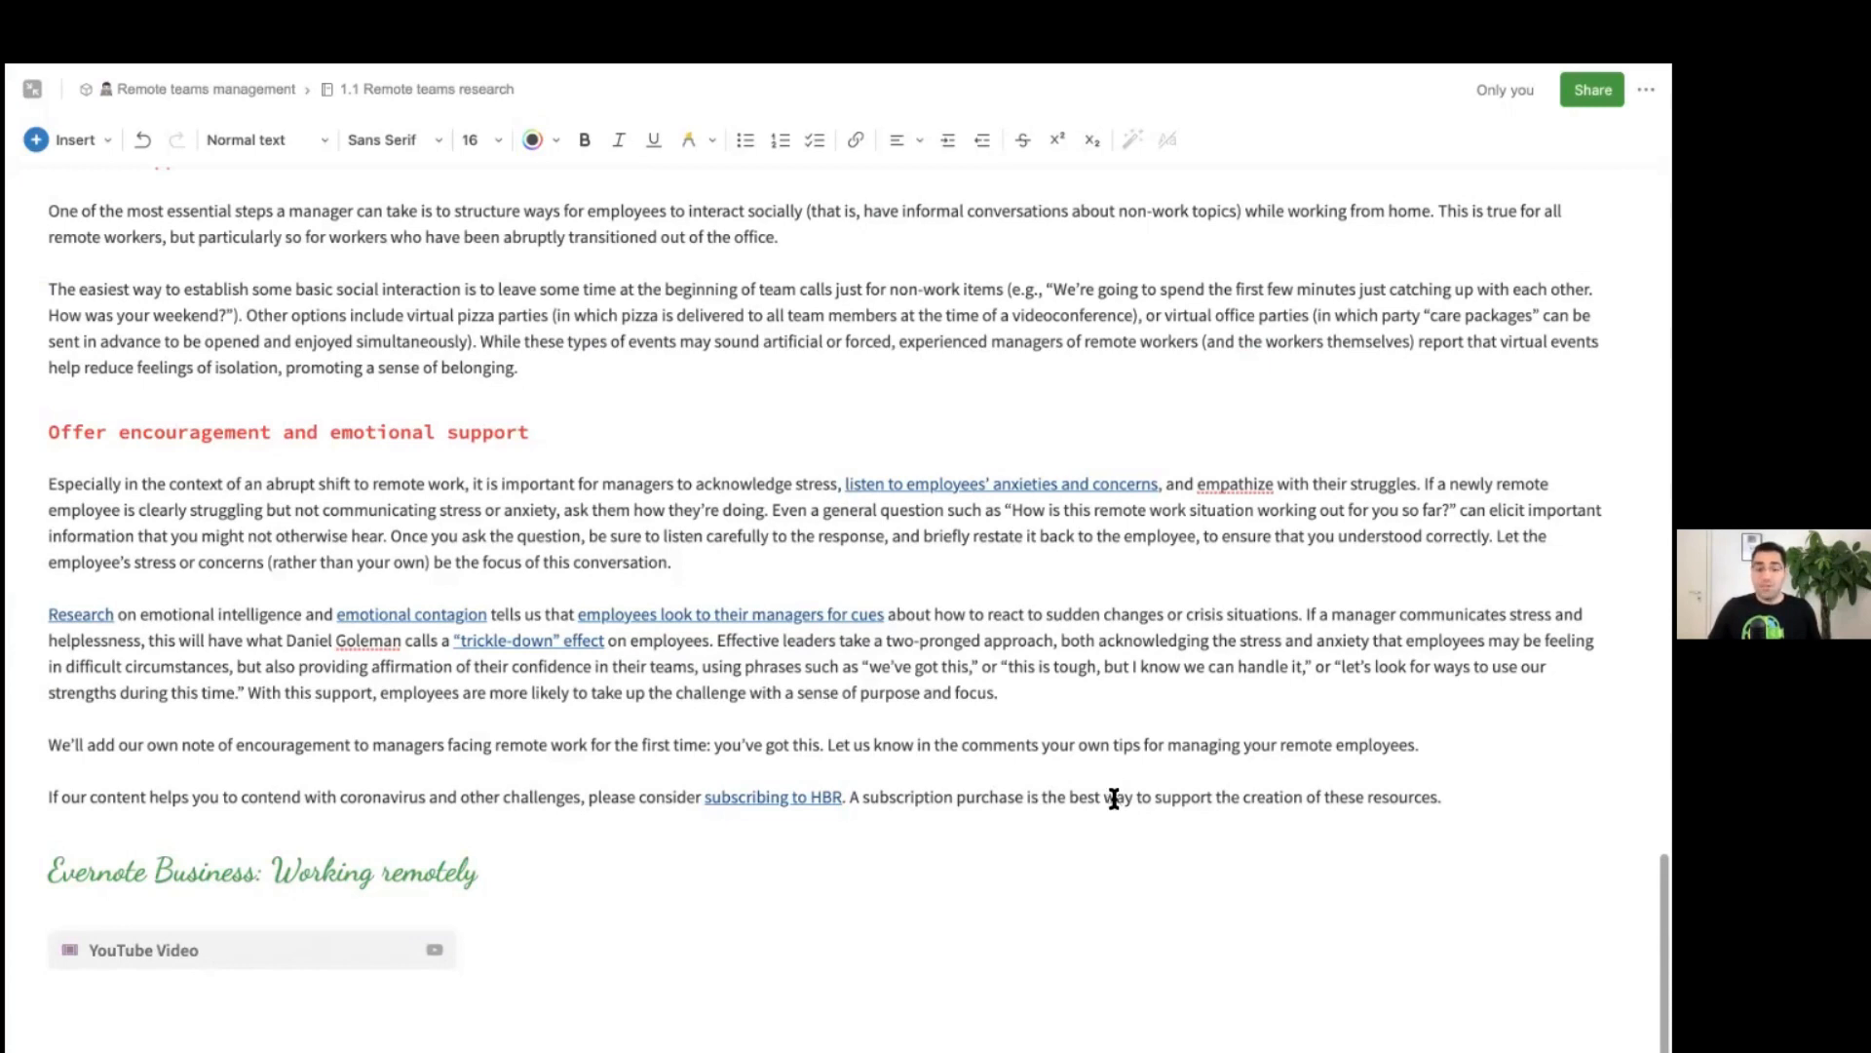
Step: Insert a Google Slides presentation link below the YouTube video and remove the empty line between them
left_click(69, 142)
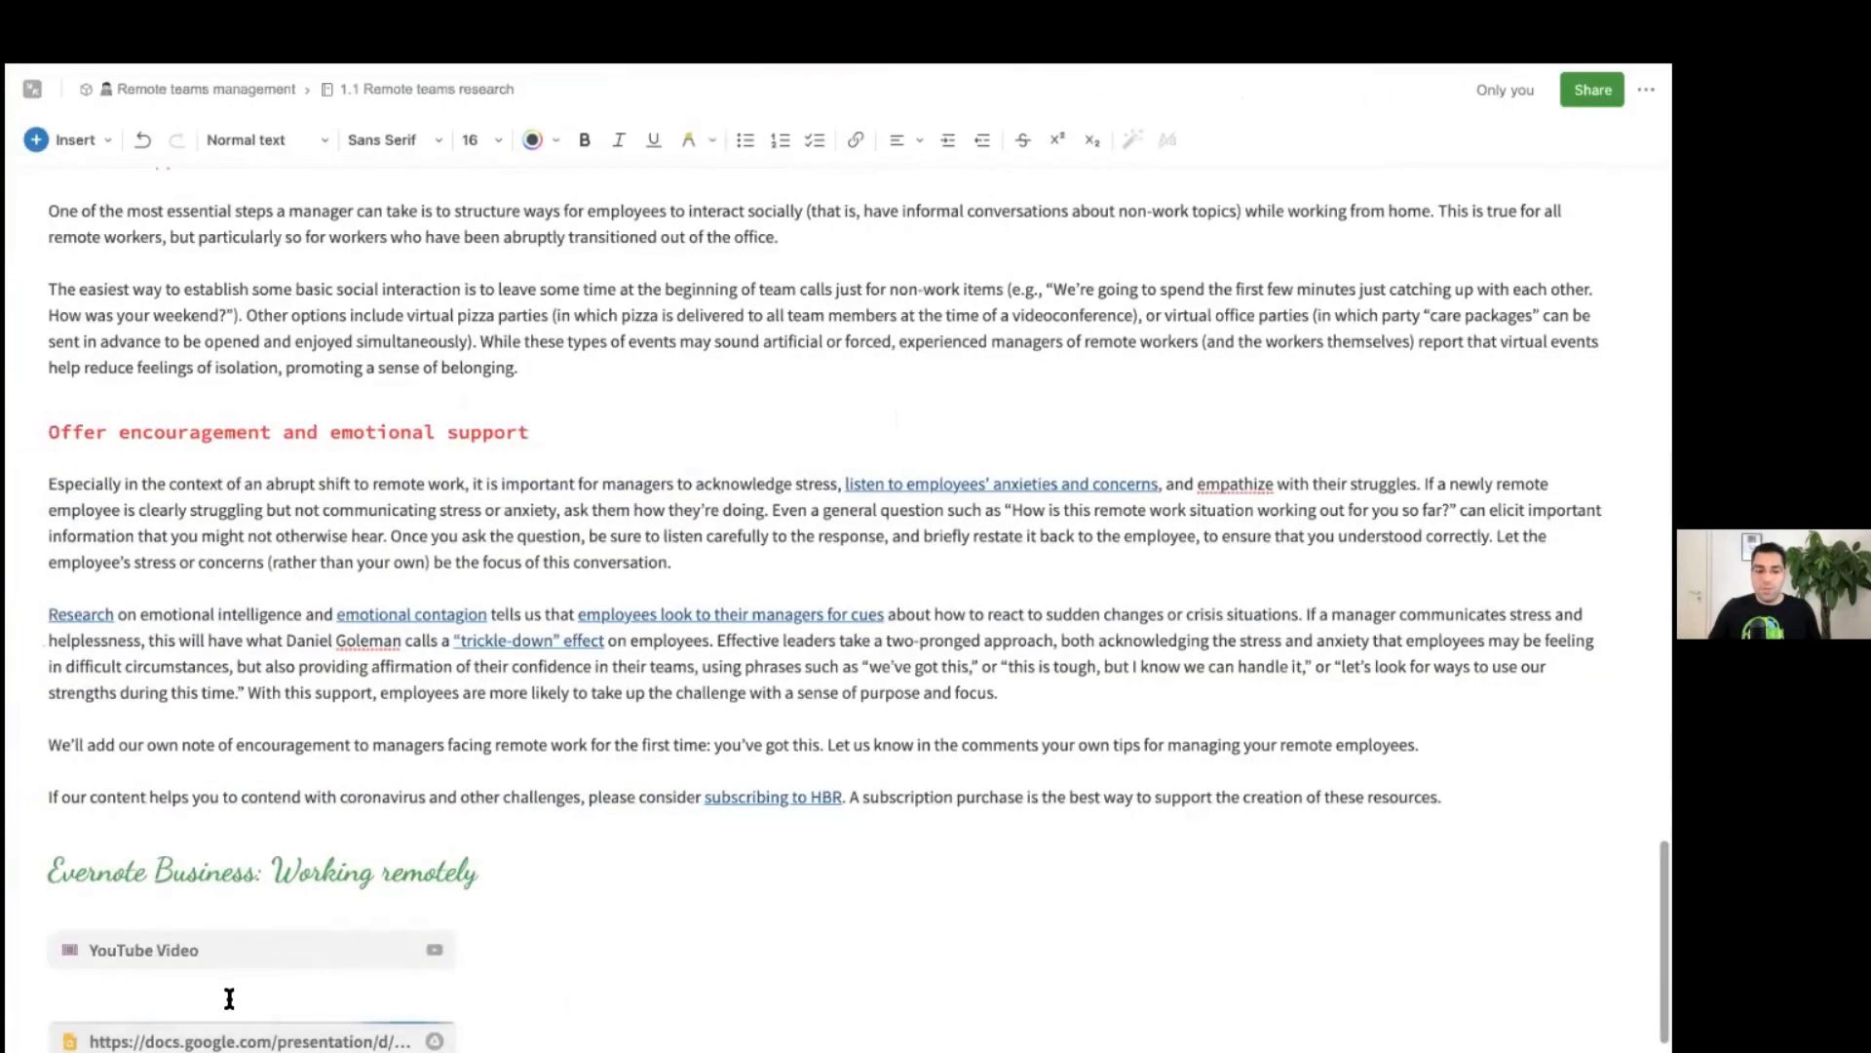
left_click(229, 999)
scroll(229, 998, "down", 1)
key("BackSpace")
left_click(527, 995)
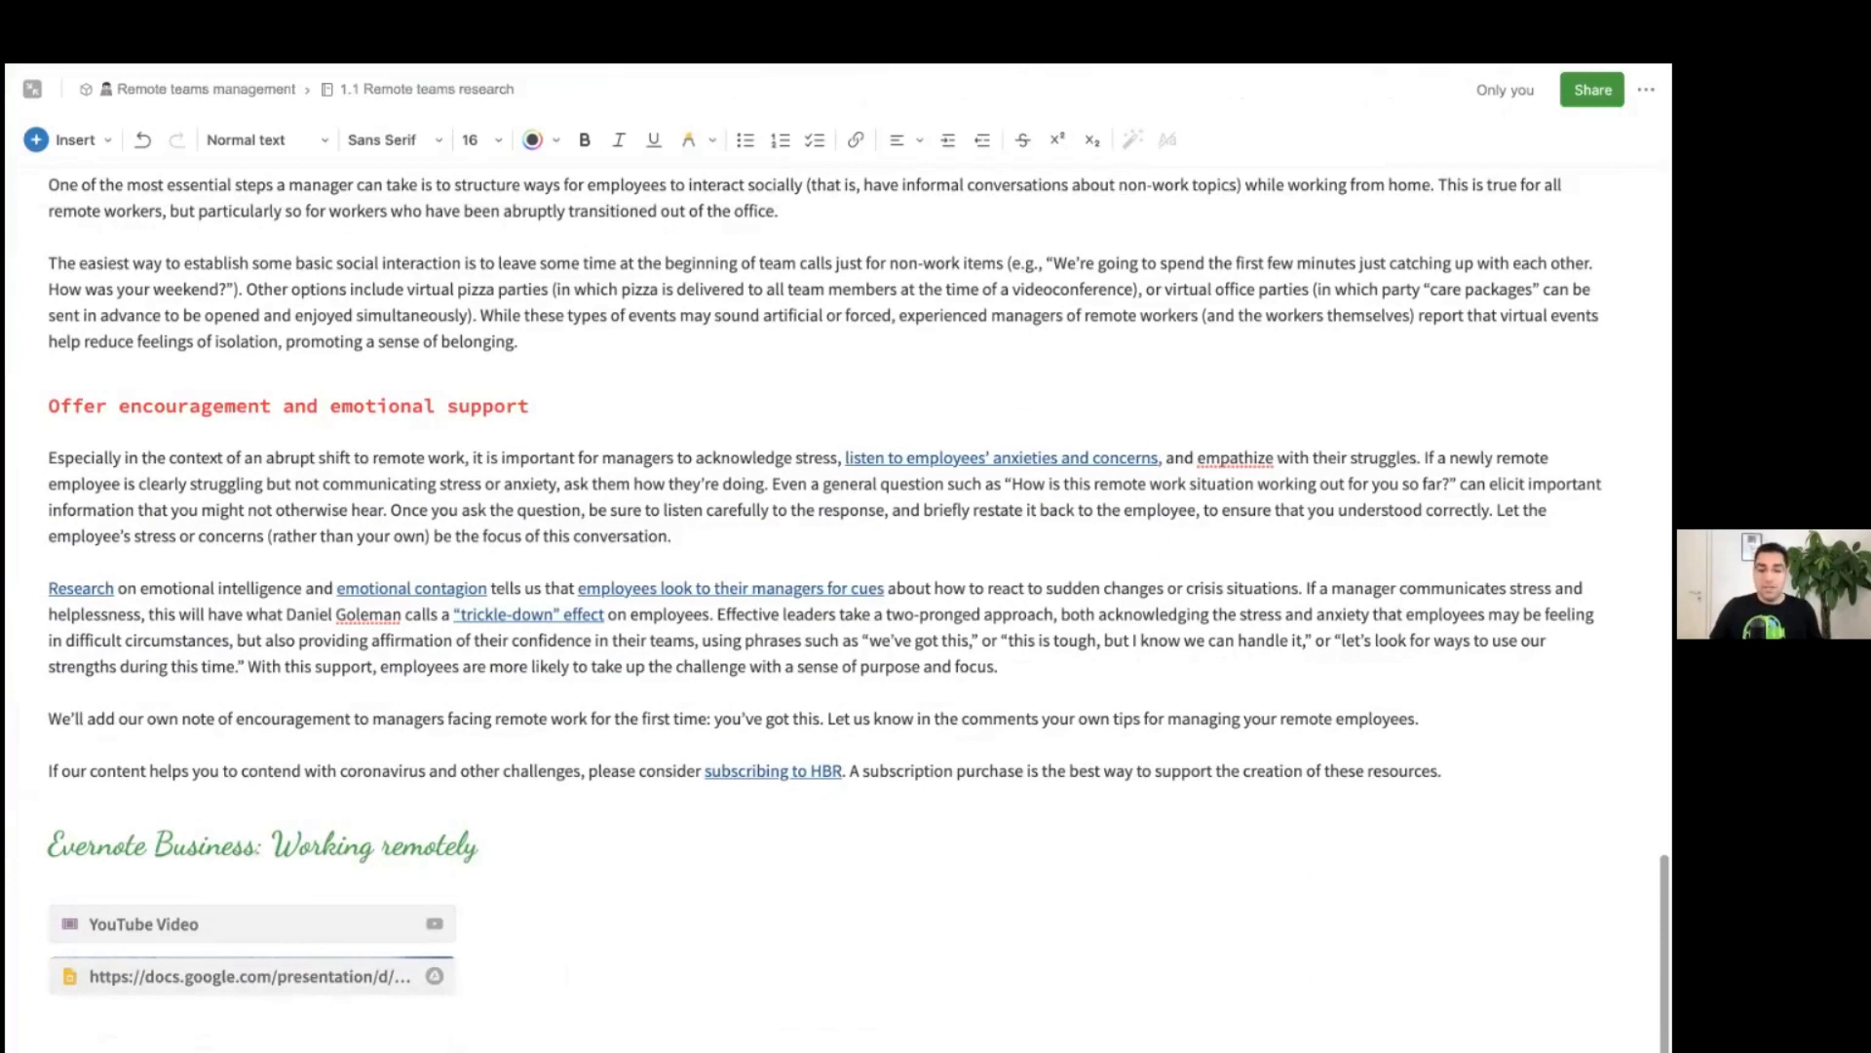
Step: Attach "WHITE PAPER Virtual Team Management English.pdf" from the Downloads folder below the presentation link
mouse_move(1316, 1048)
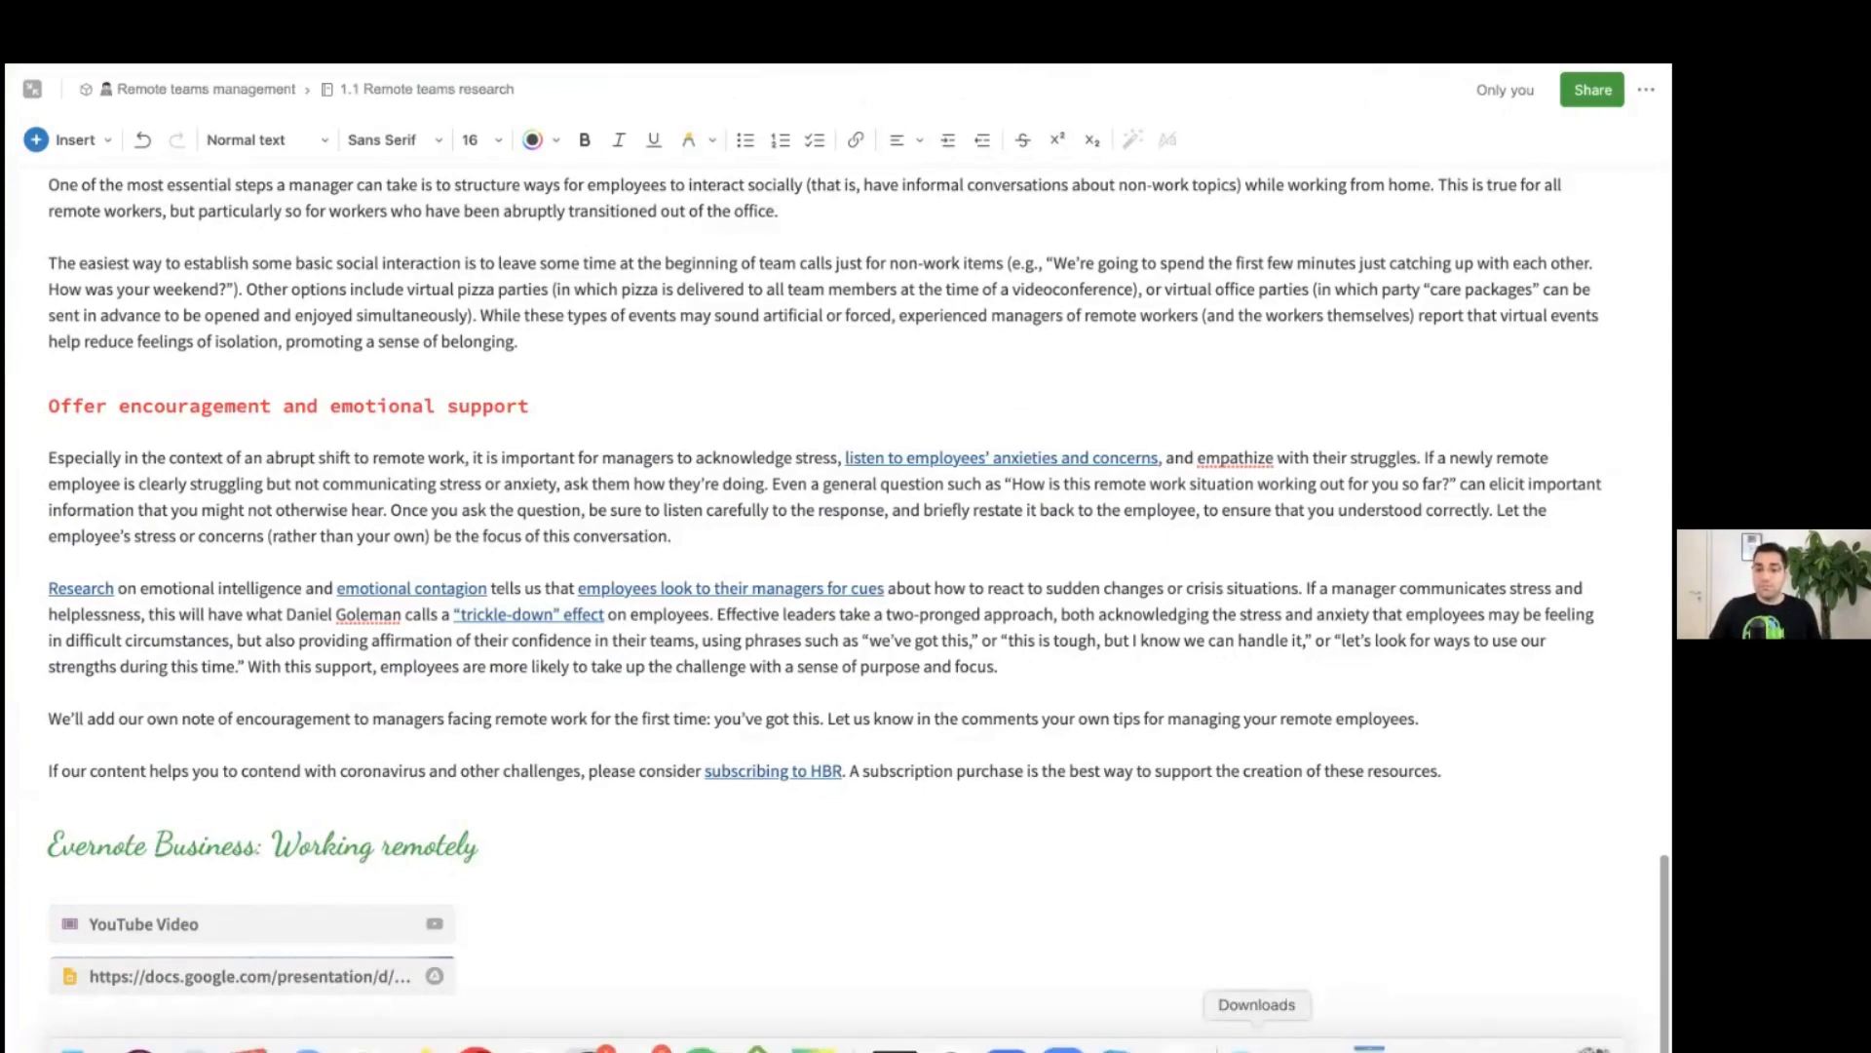
left_click(1257, 1048)
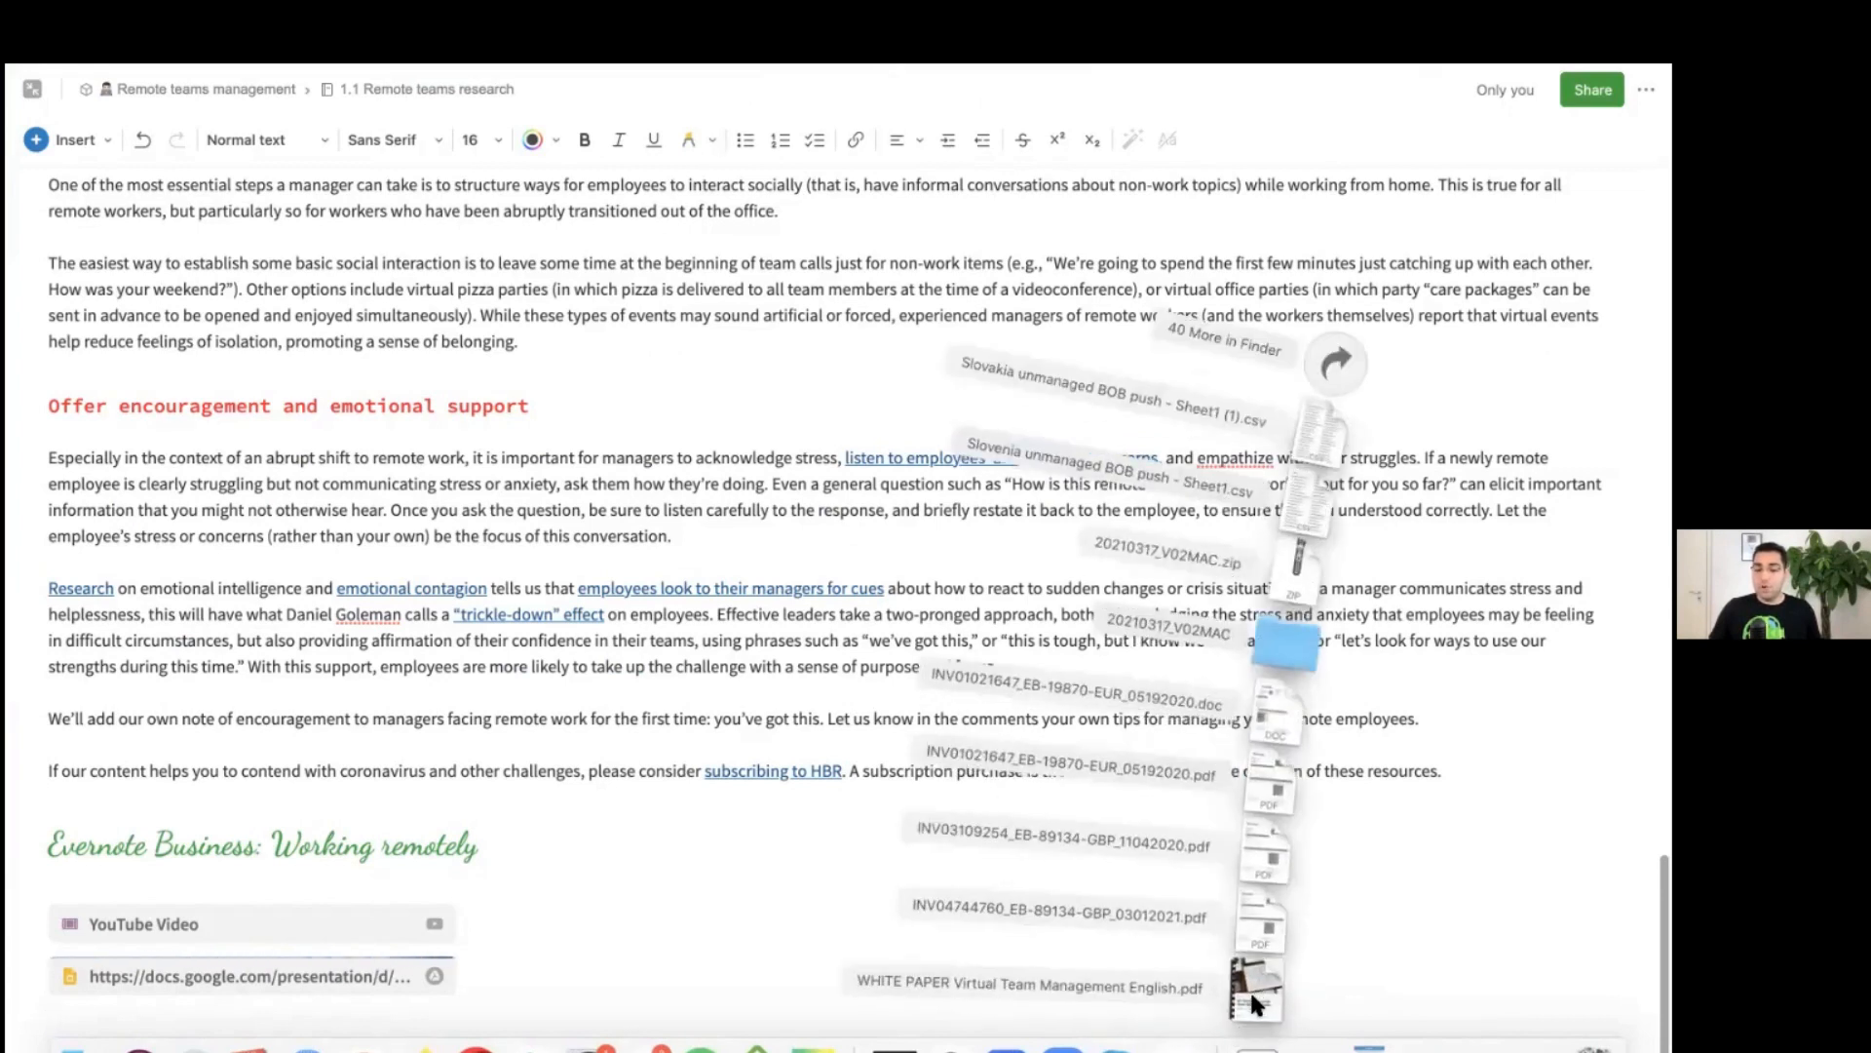
left_click_drag(1257, 1004, 536, 1025)
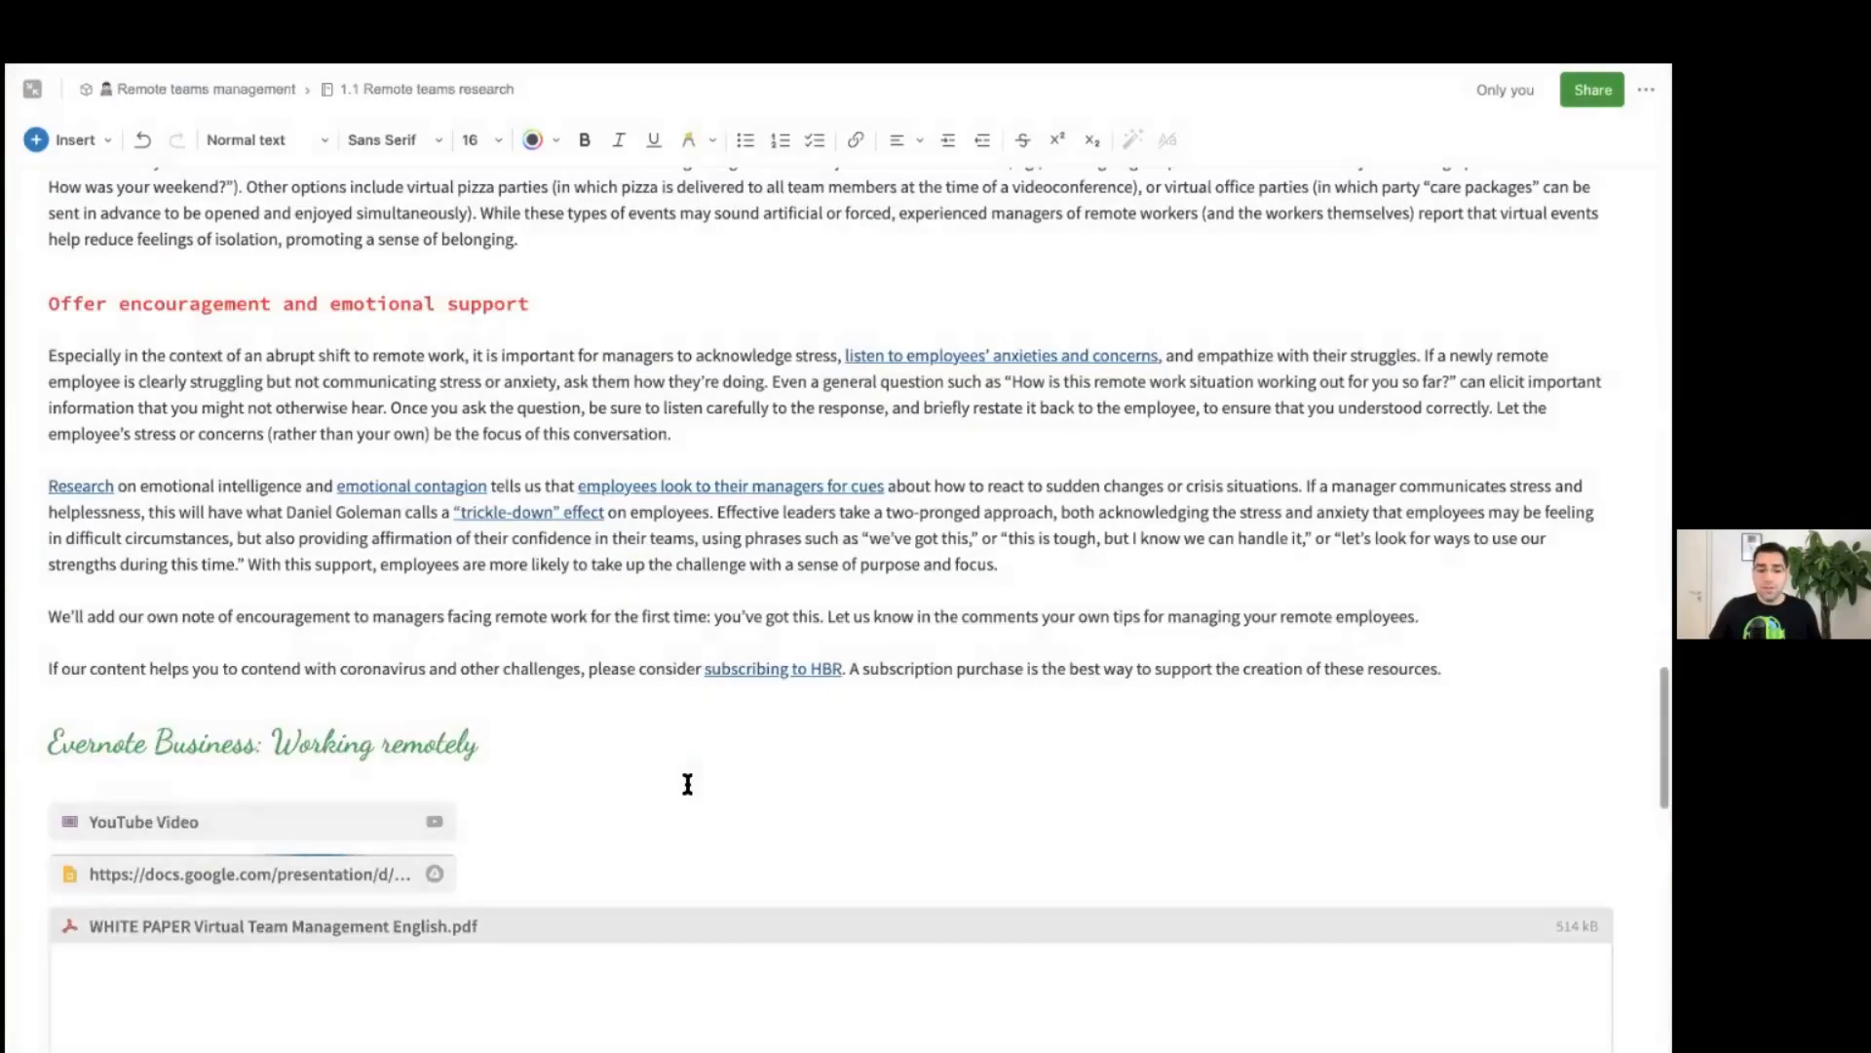
Step: Look over the white paper PDF's page preview and set the file's view to Attachment
scroll(703, 756, "down", 3)
scroll(702, 756, "down", 5)
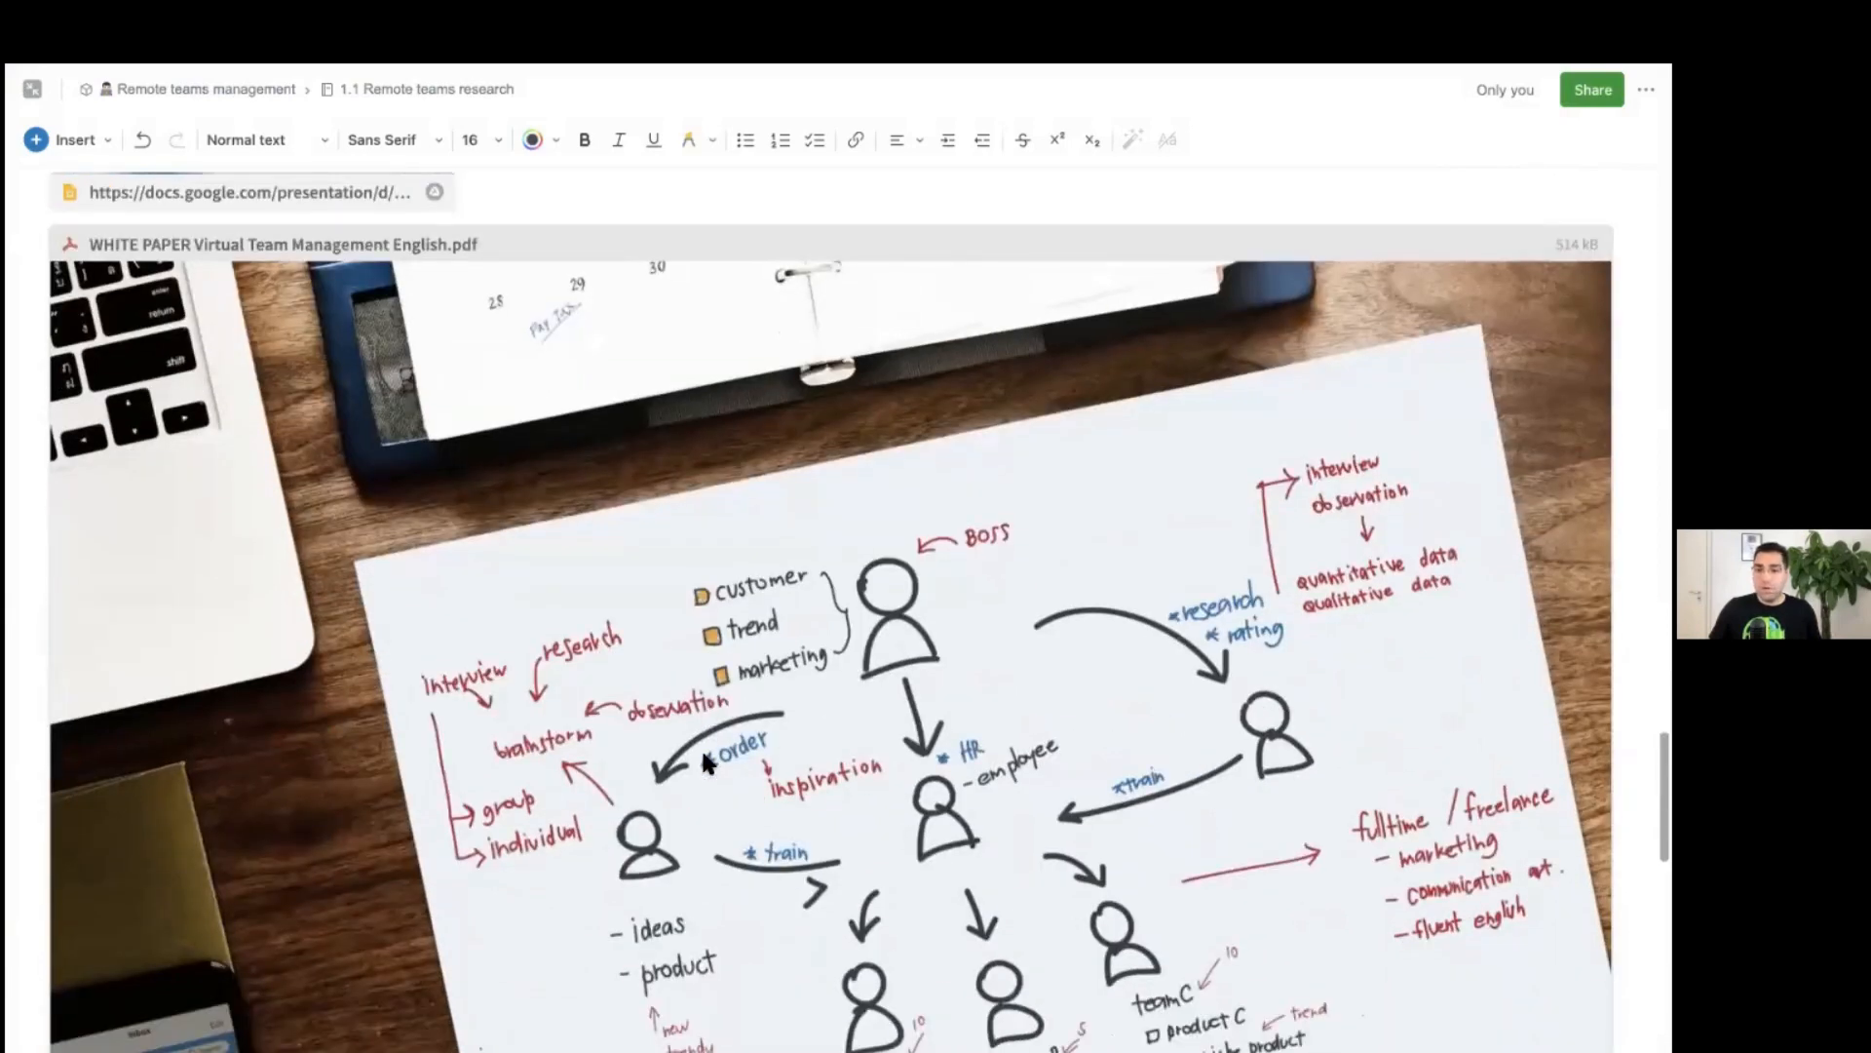
left_click(619, 254)
left_click(866, 200)
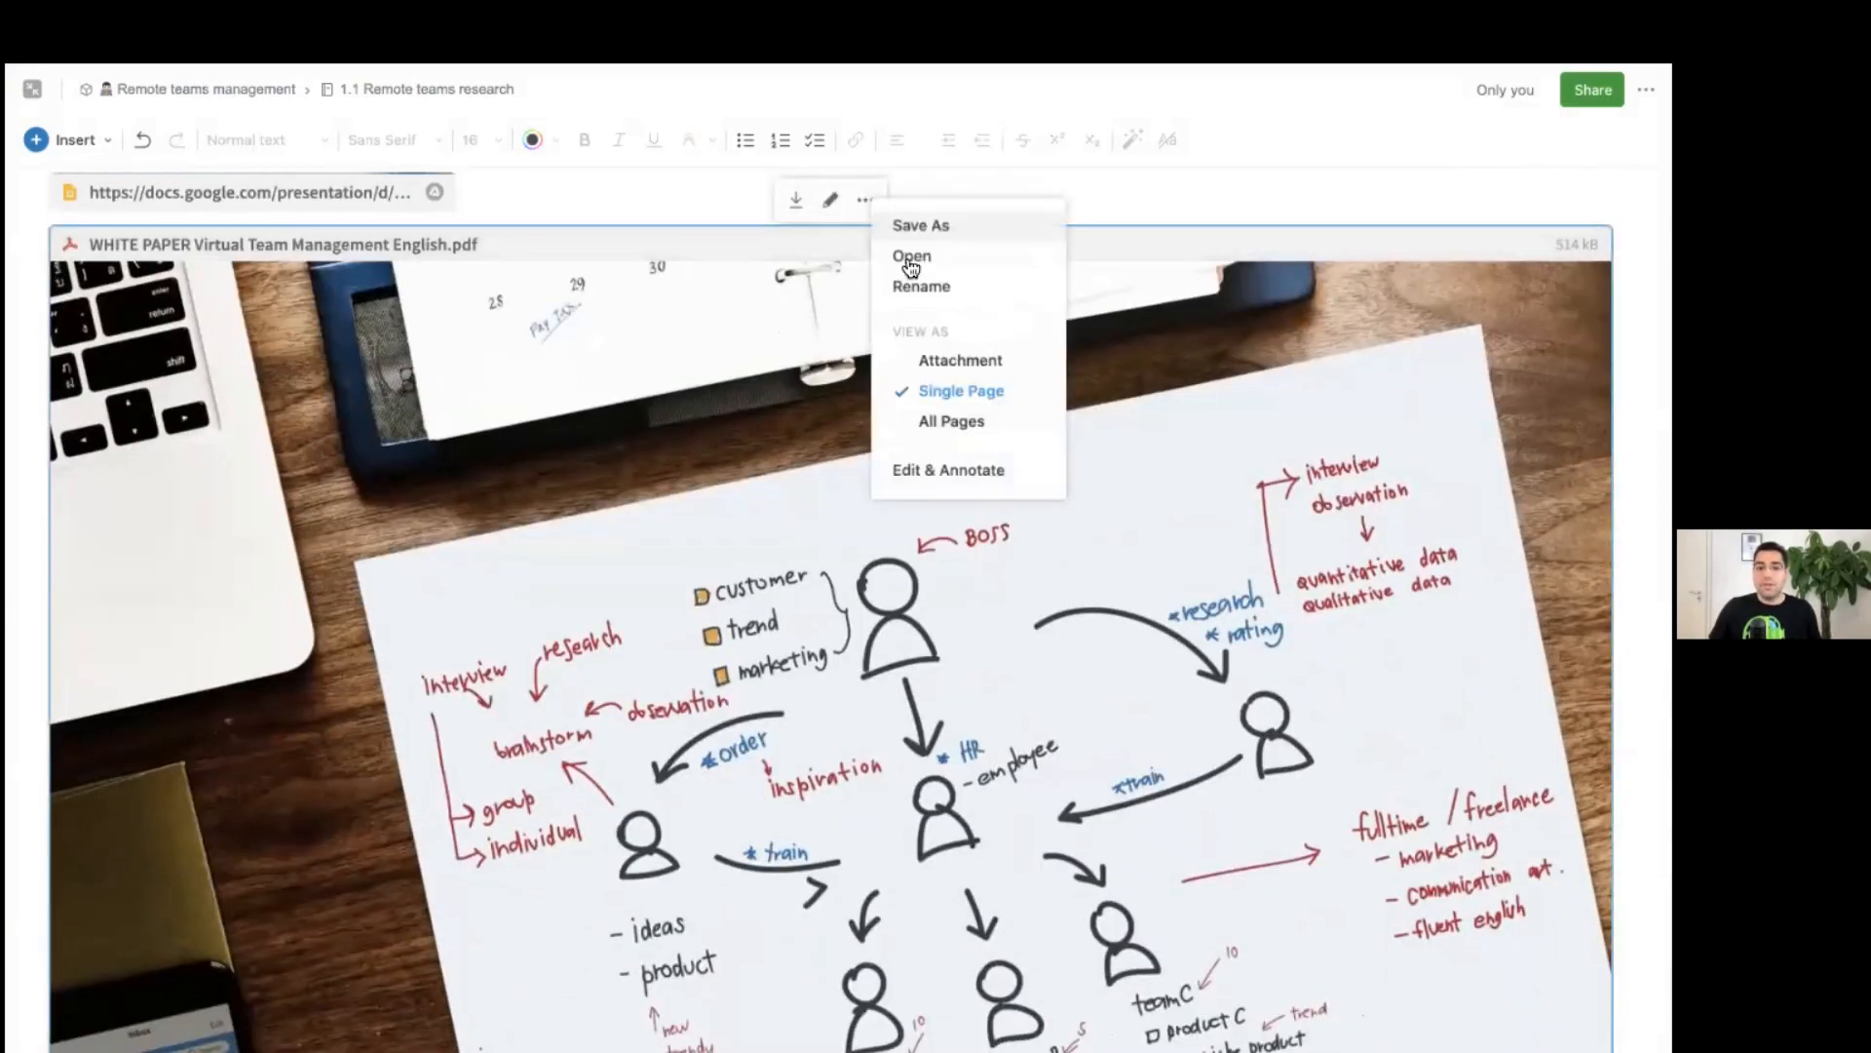
left_click(1003, 364)
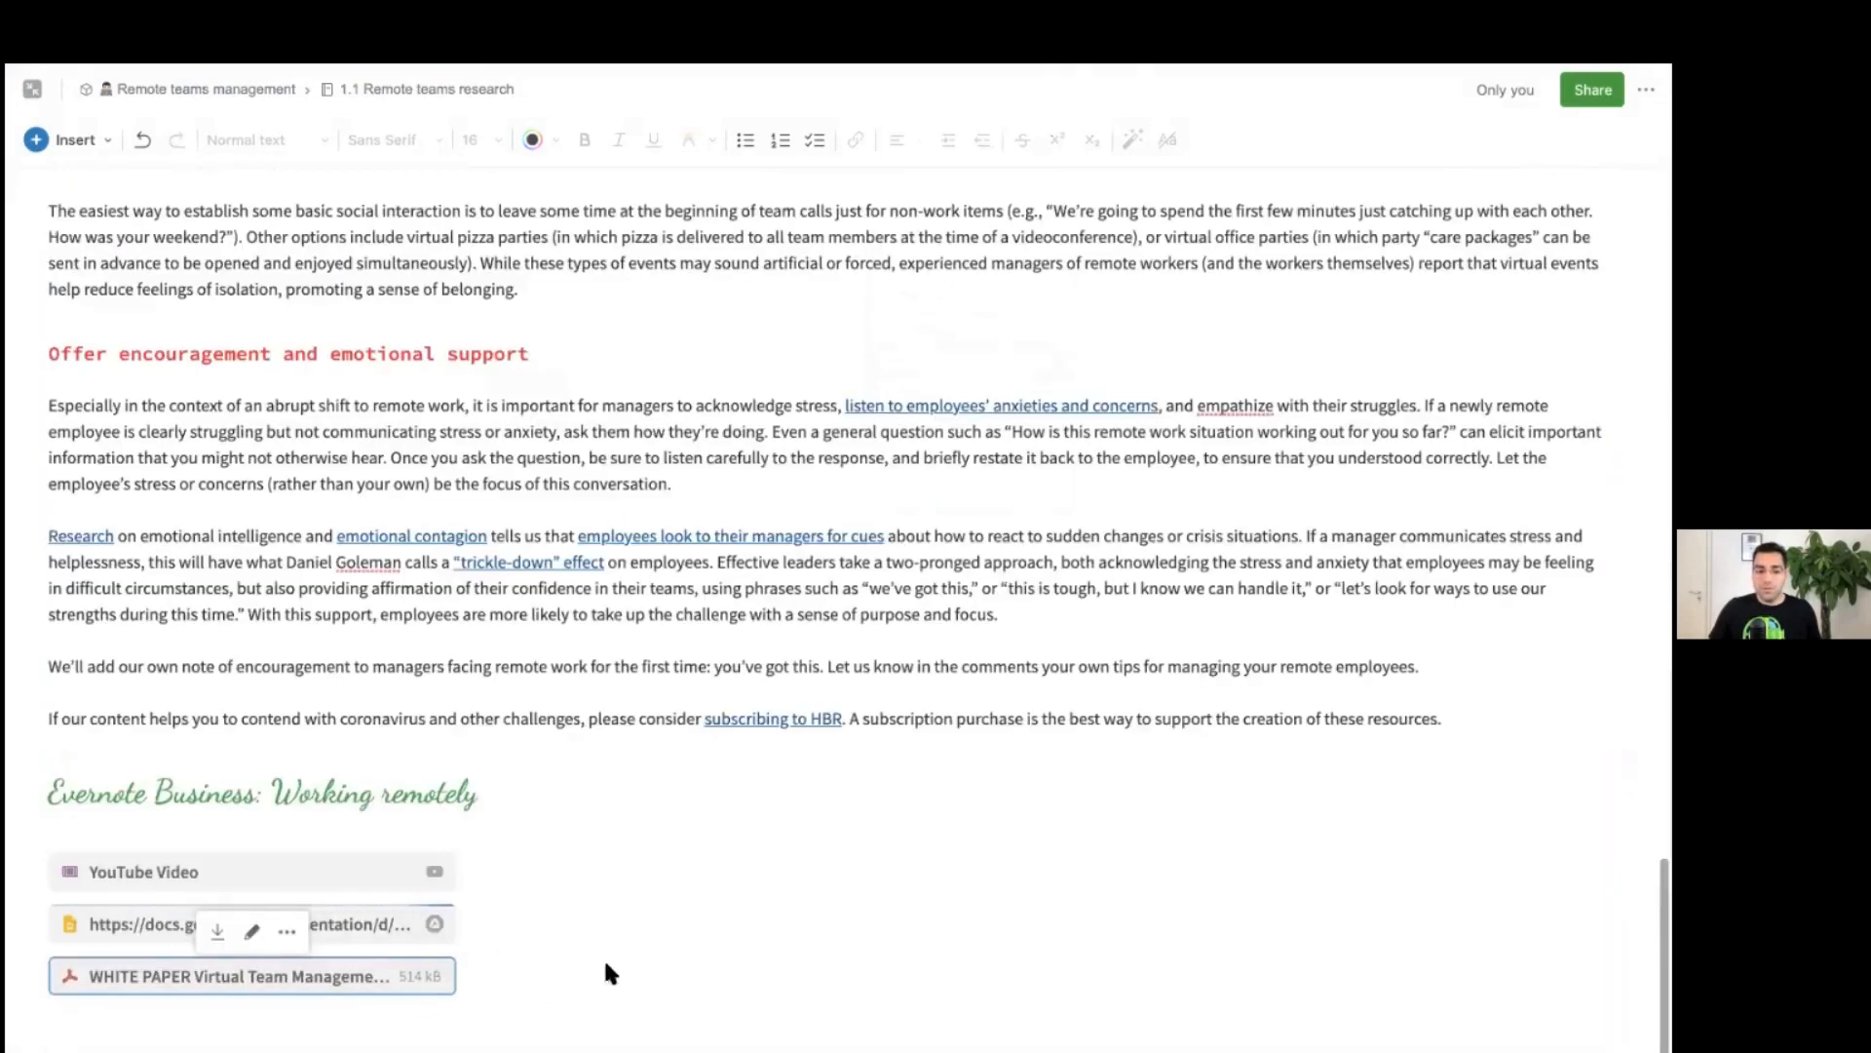
left_click(546, 1023)
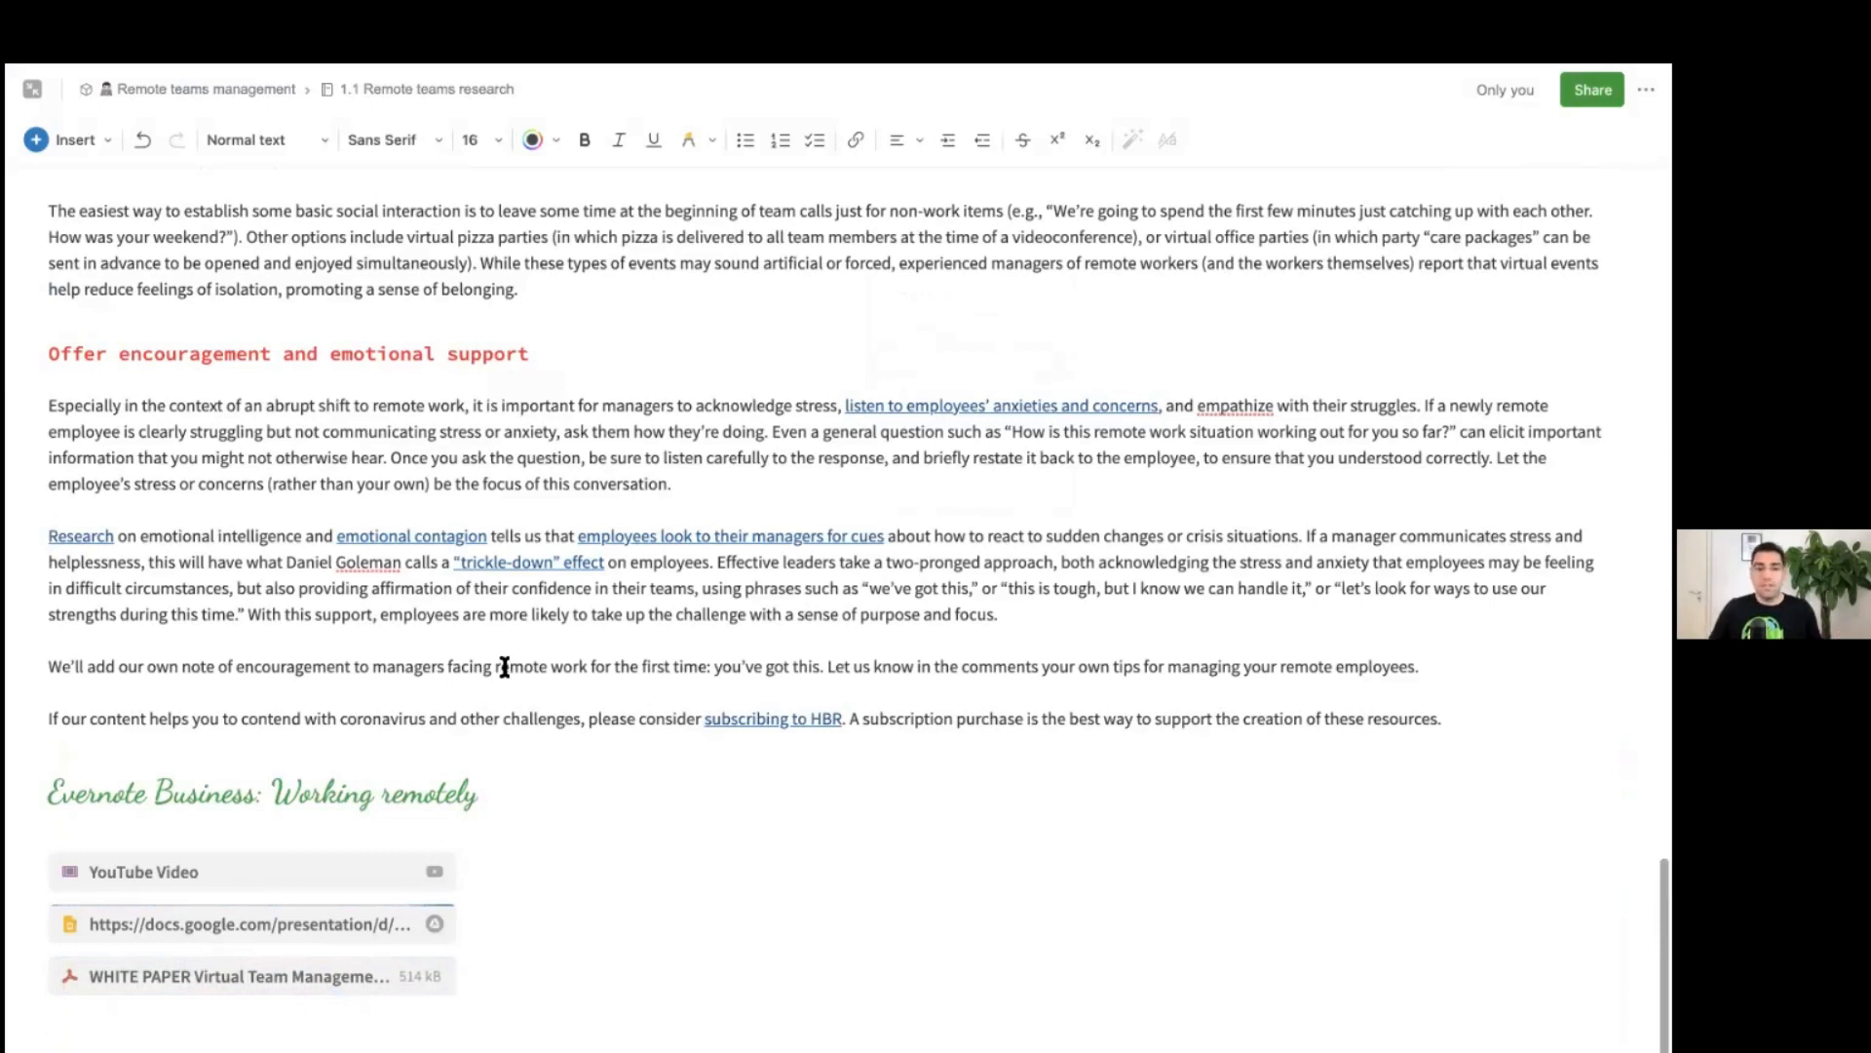
left_click(508, 787)
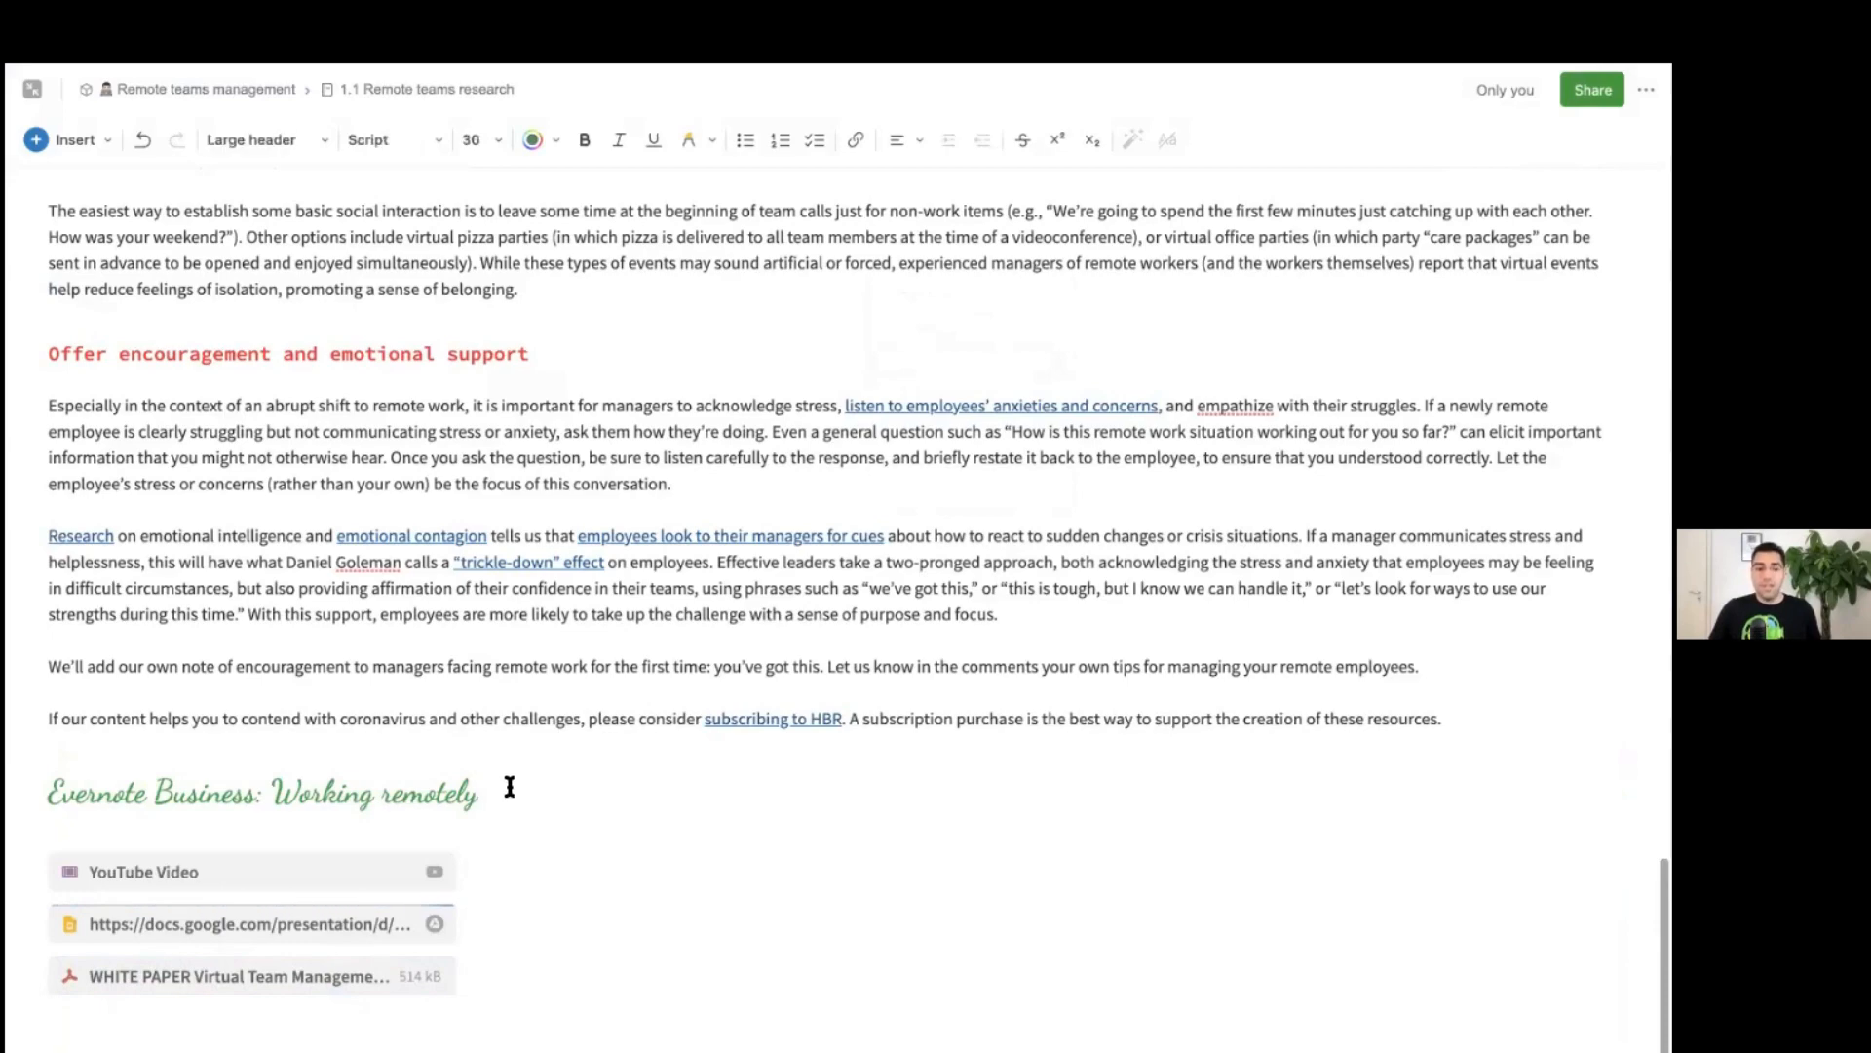
scroll(509, 787, "up", 2)
scroll(508, 786, "up", 15)
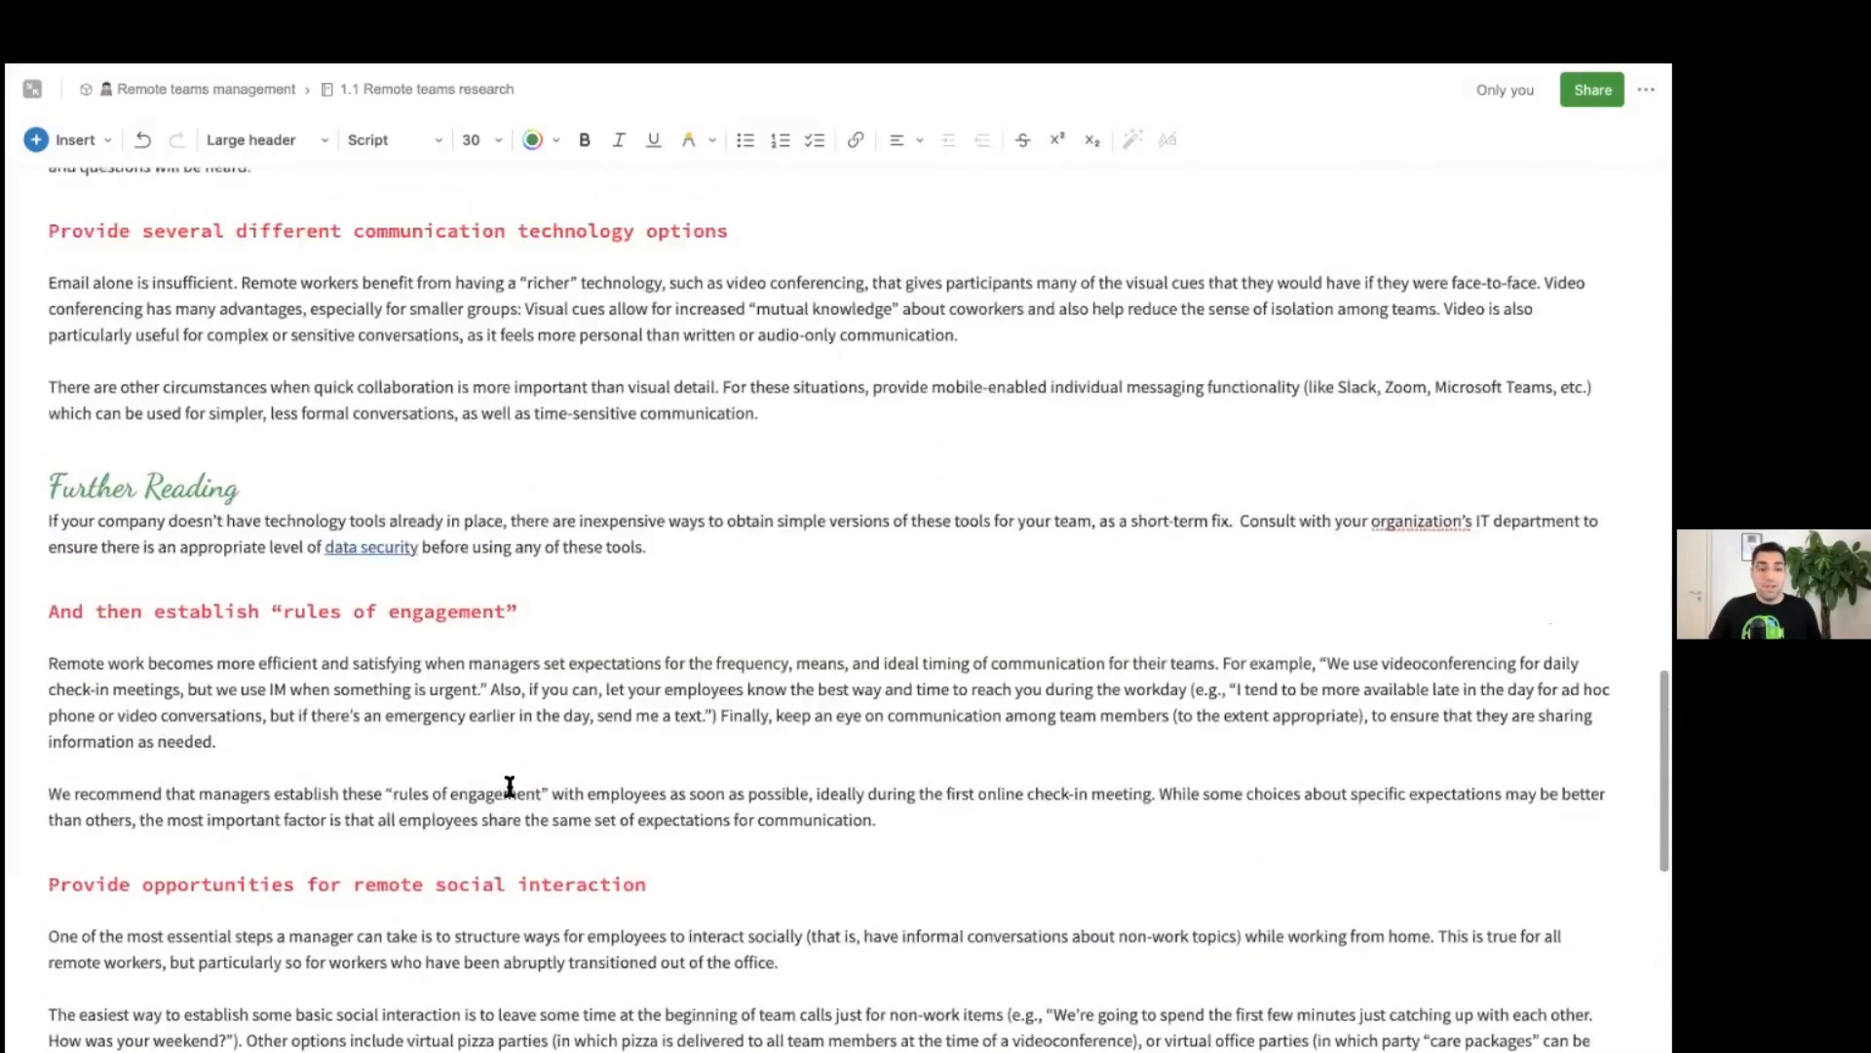
scroll(509, 786, "up", 15)
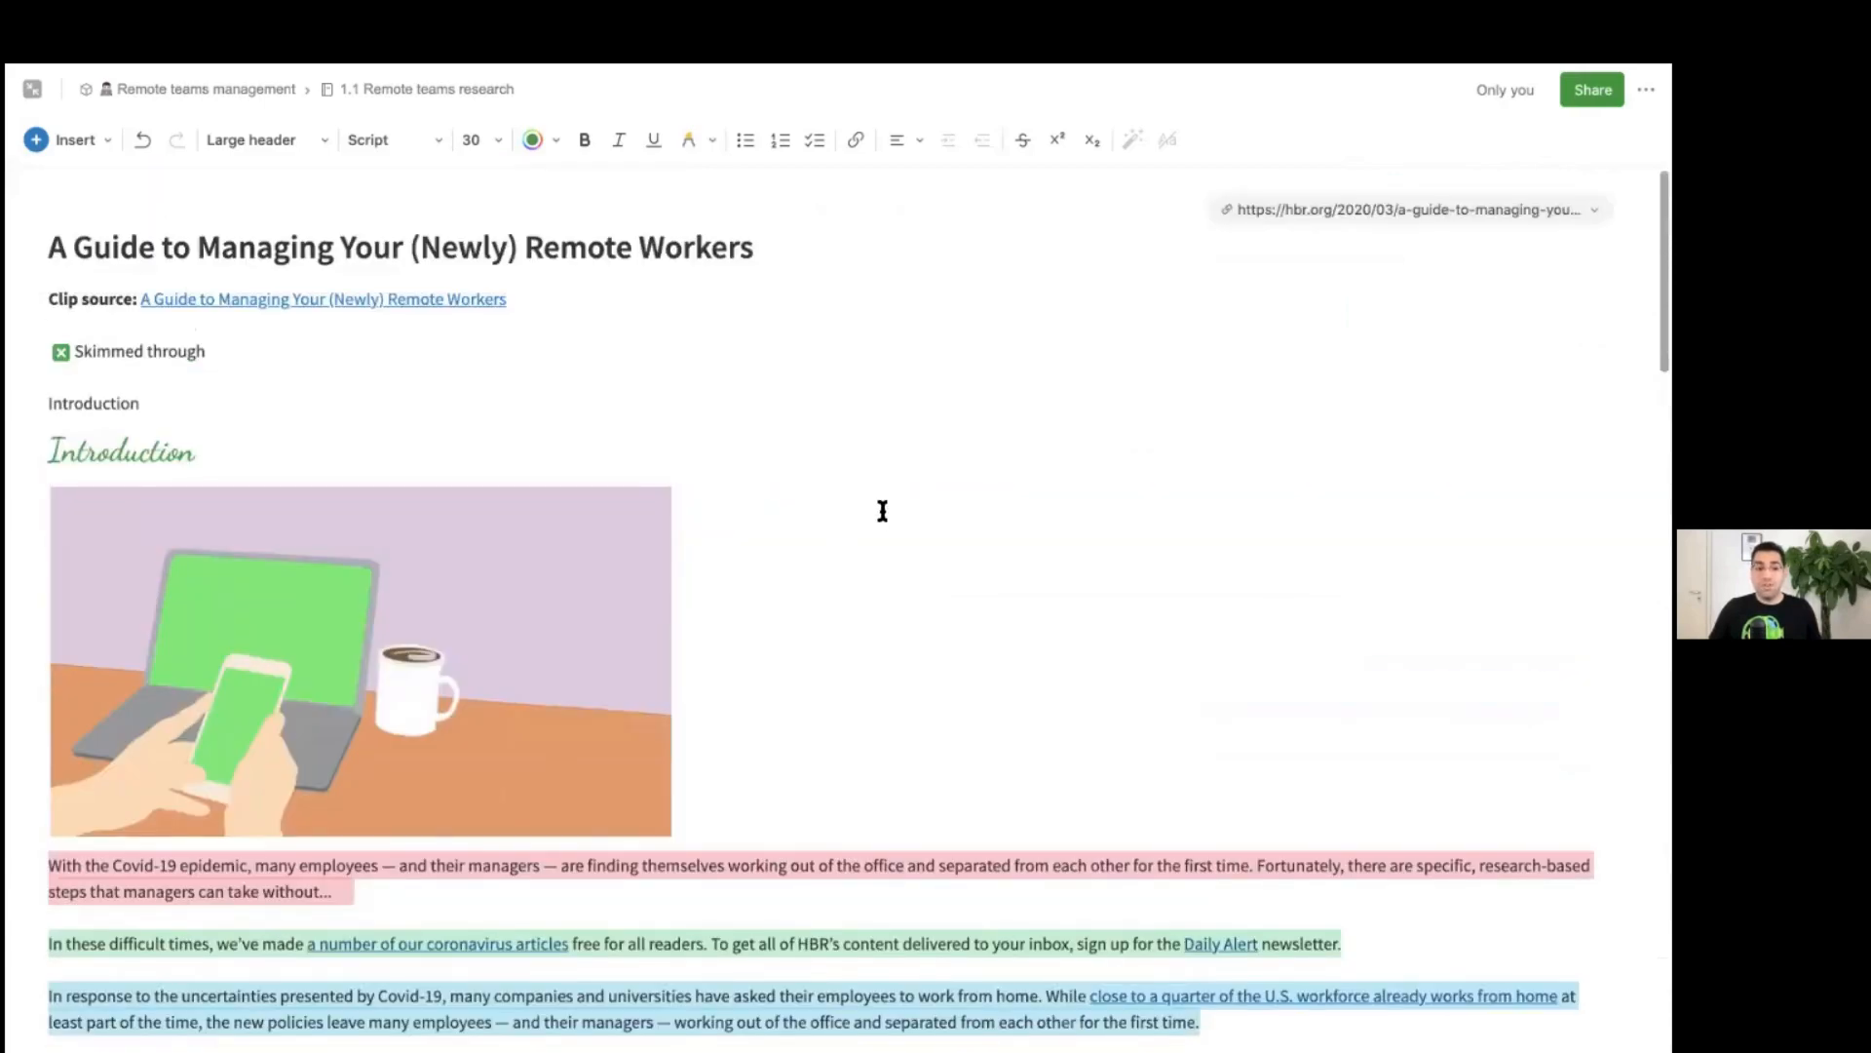
scroll(882, 511, "down", 20)
scroll(882, 511, "up", 20)
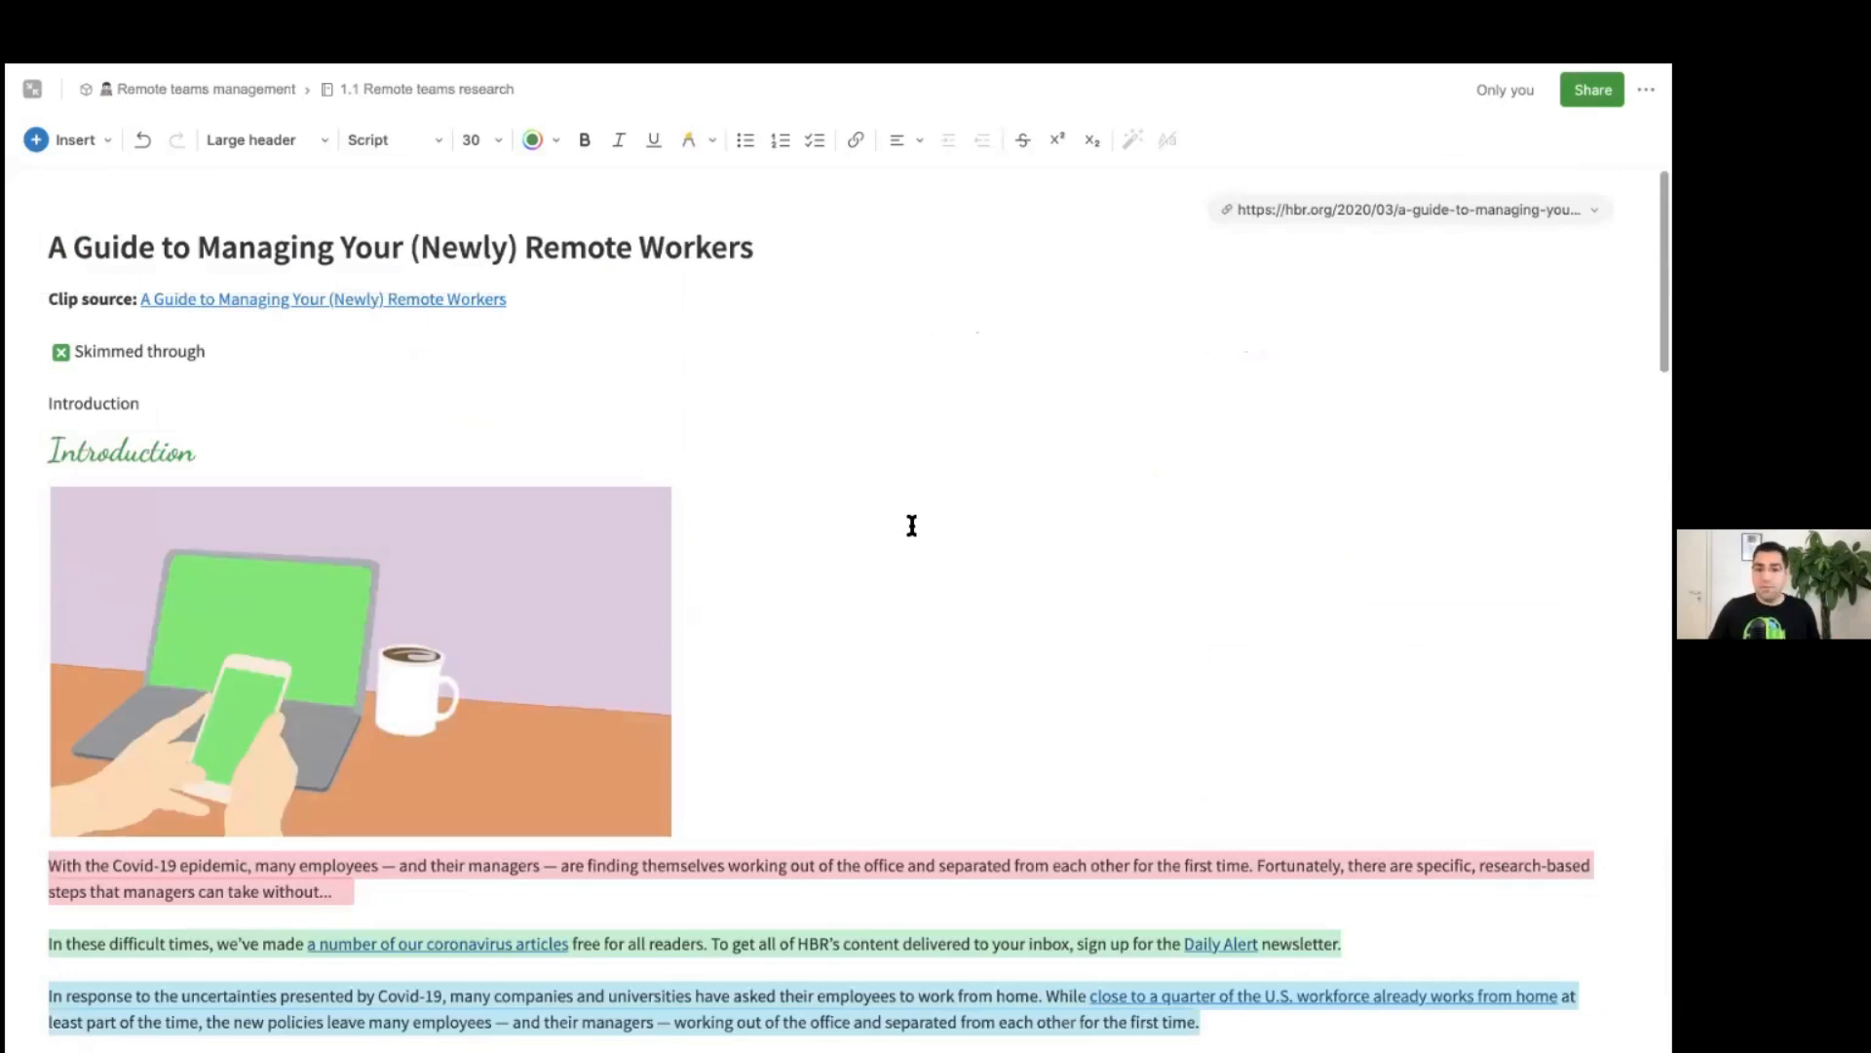
Step: Replace all occurrences of "remote" in the note with "home office" and close the find and replace tool
key("ctrl+f")
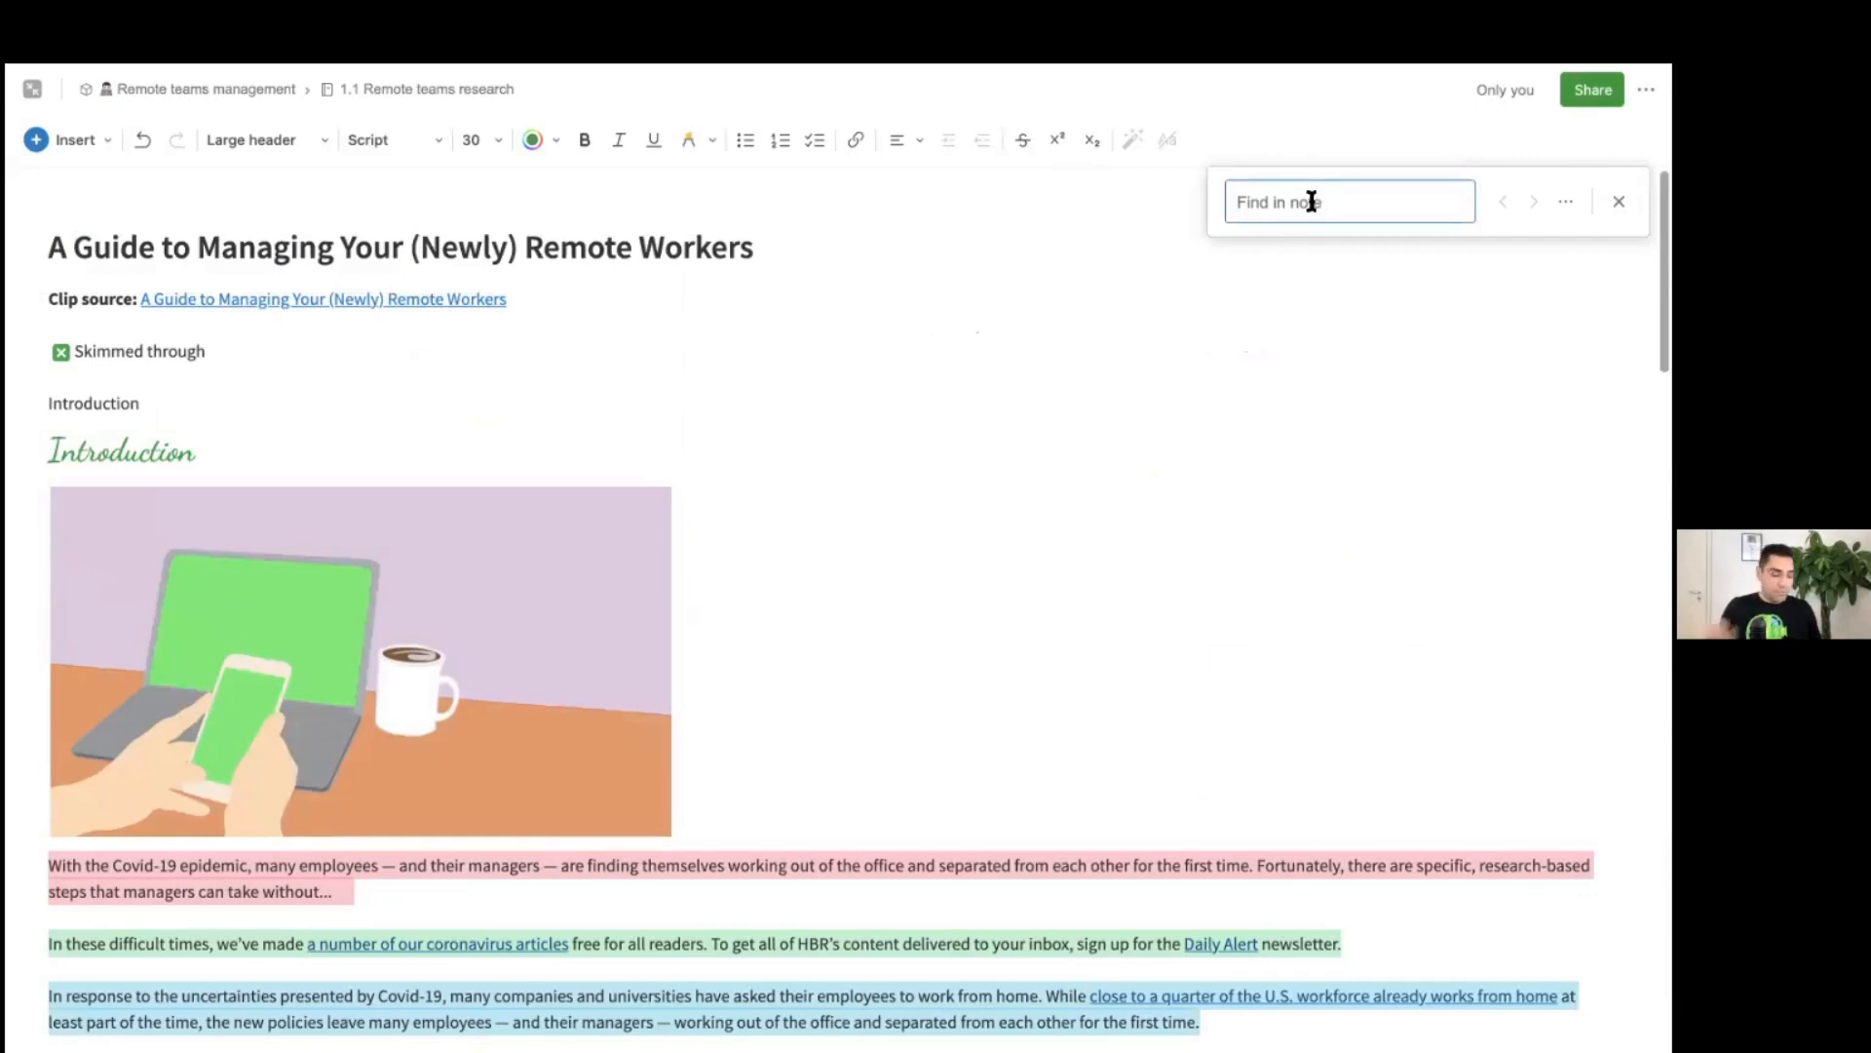
type("remote")
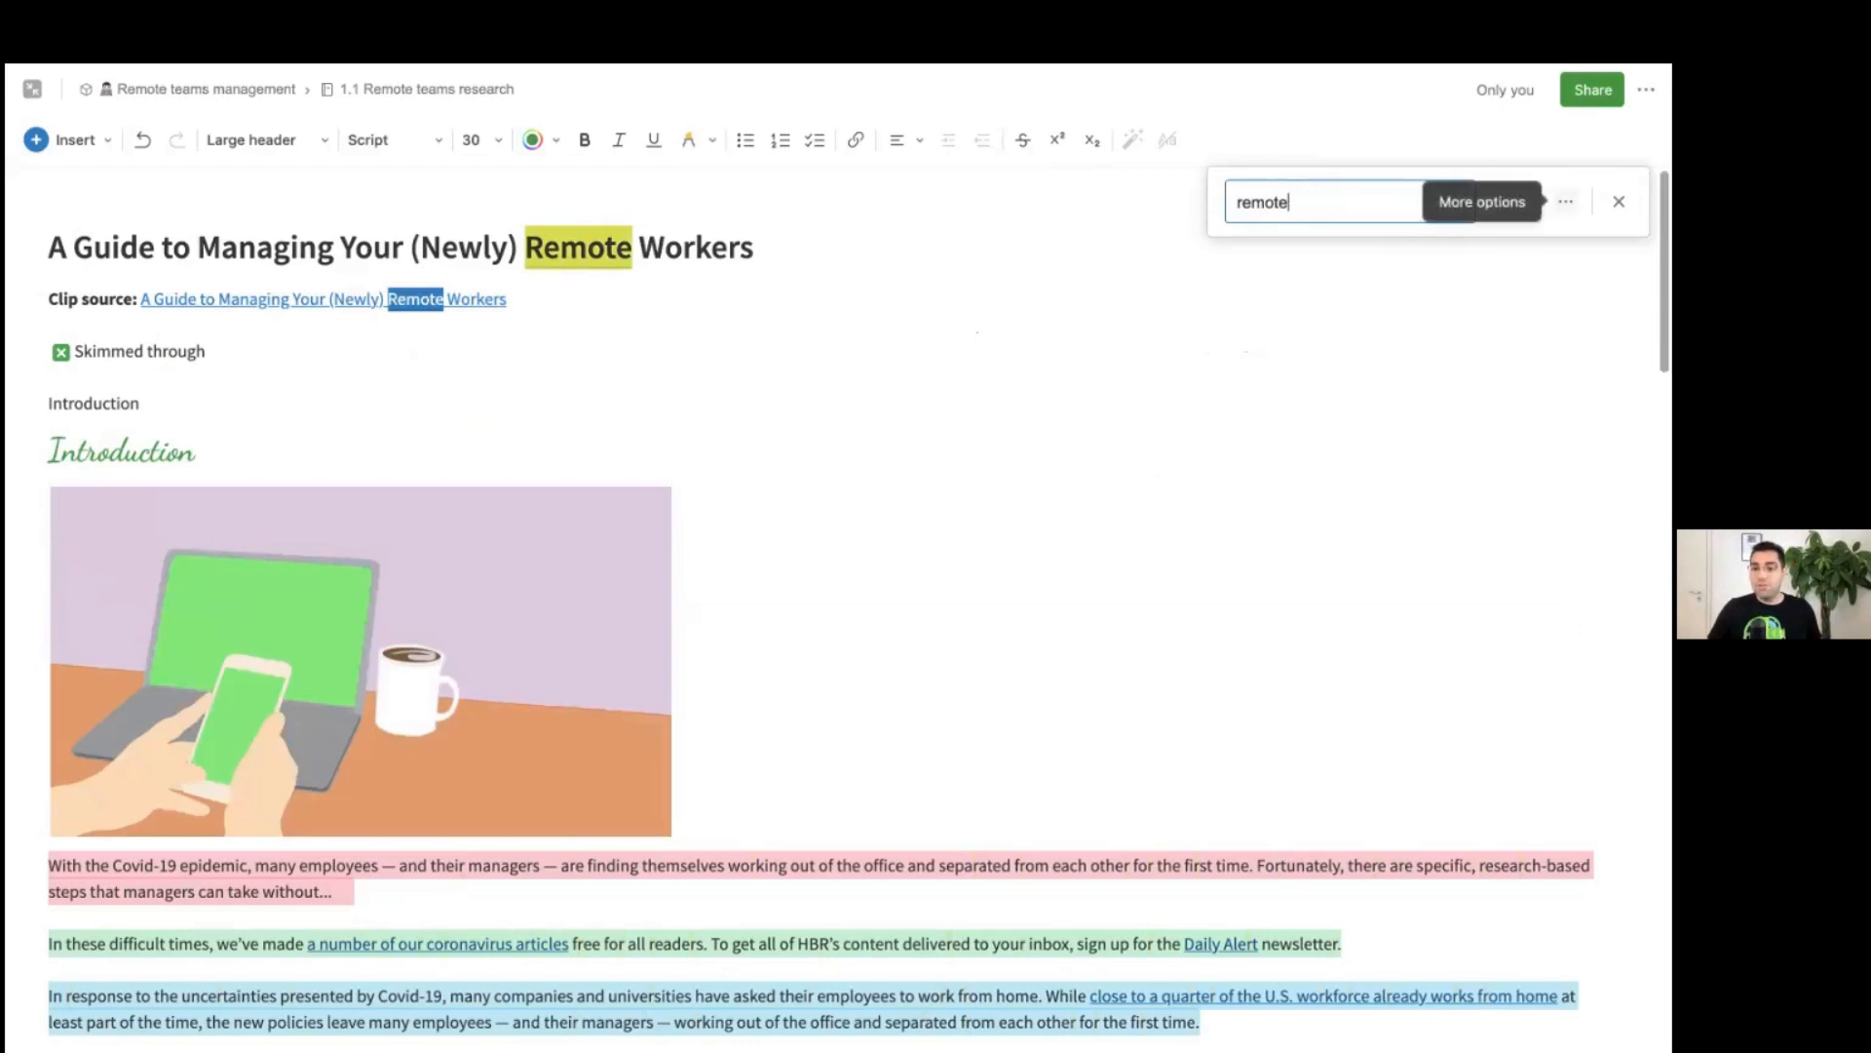
left_click(1566, 201)
left_click(1302, 350)
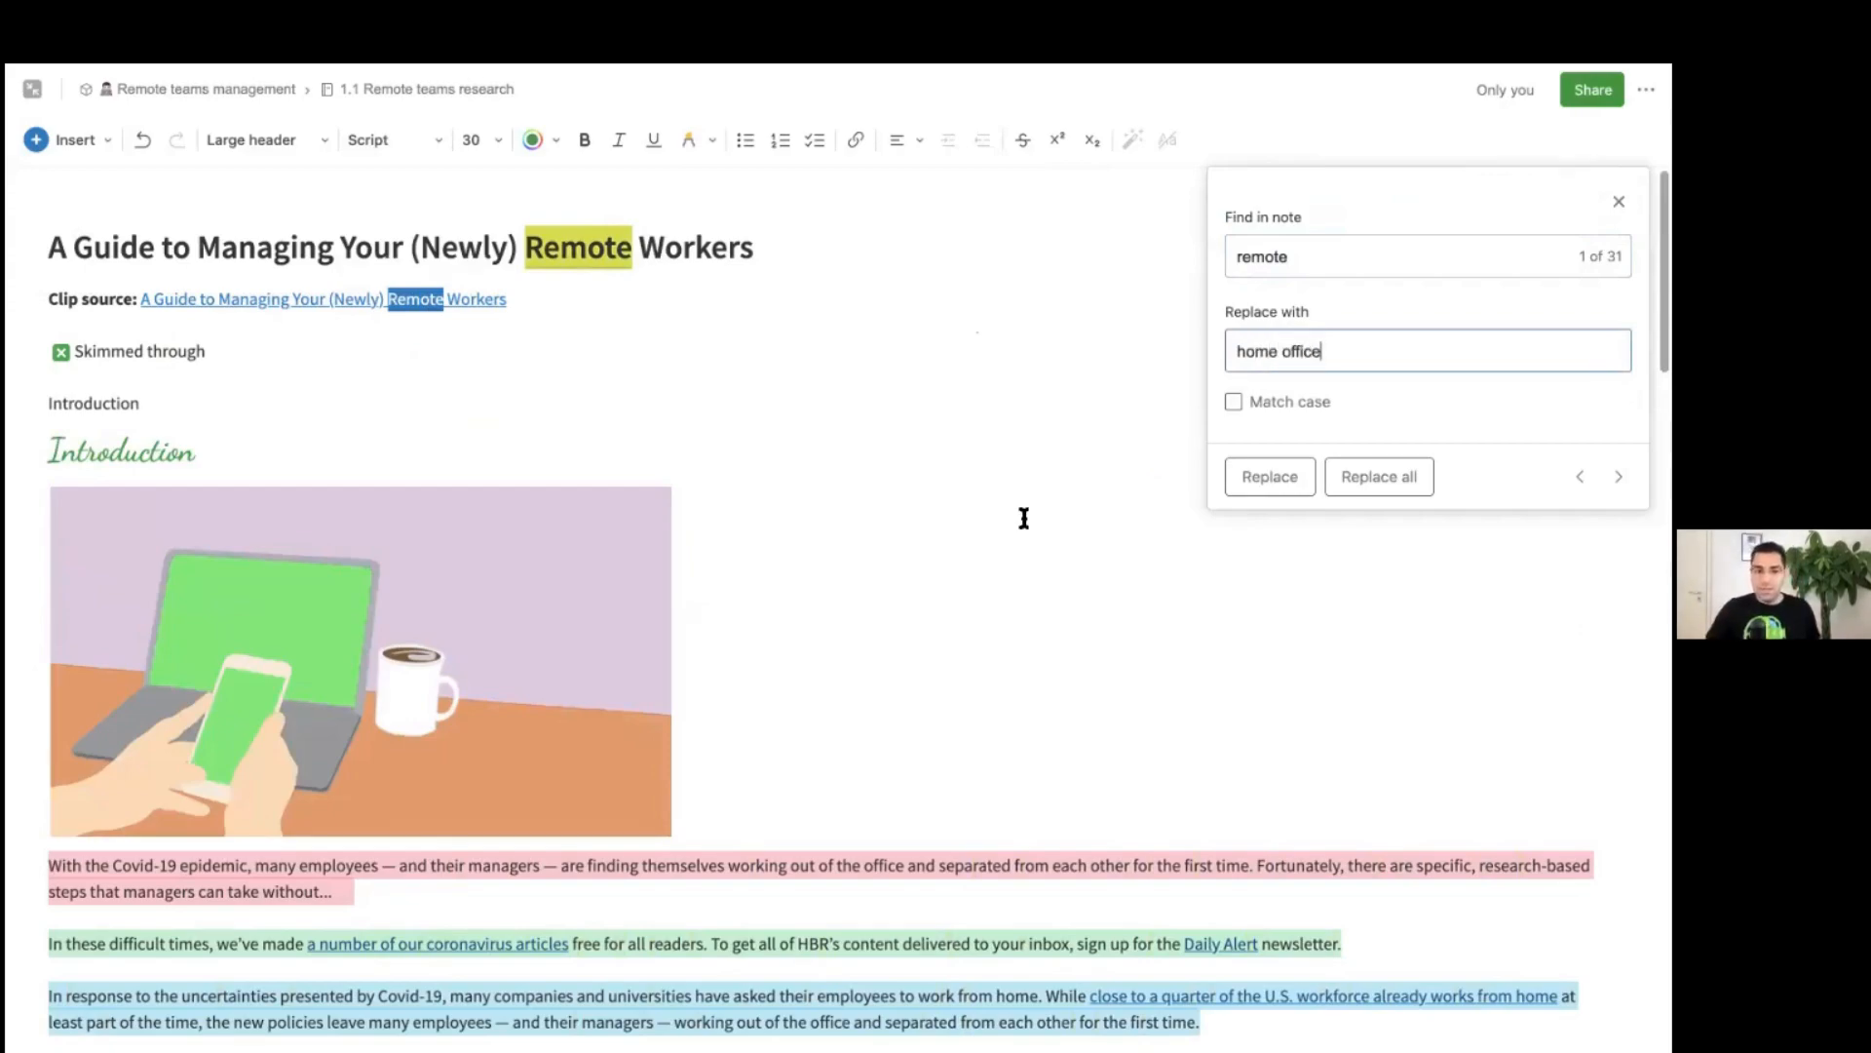
scroll(1023, 518, "down", 9)
scroll(1023, 517, "down", 6)
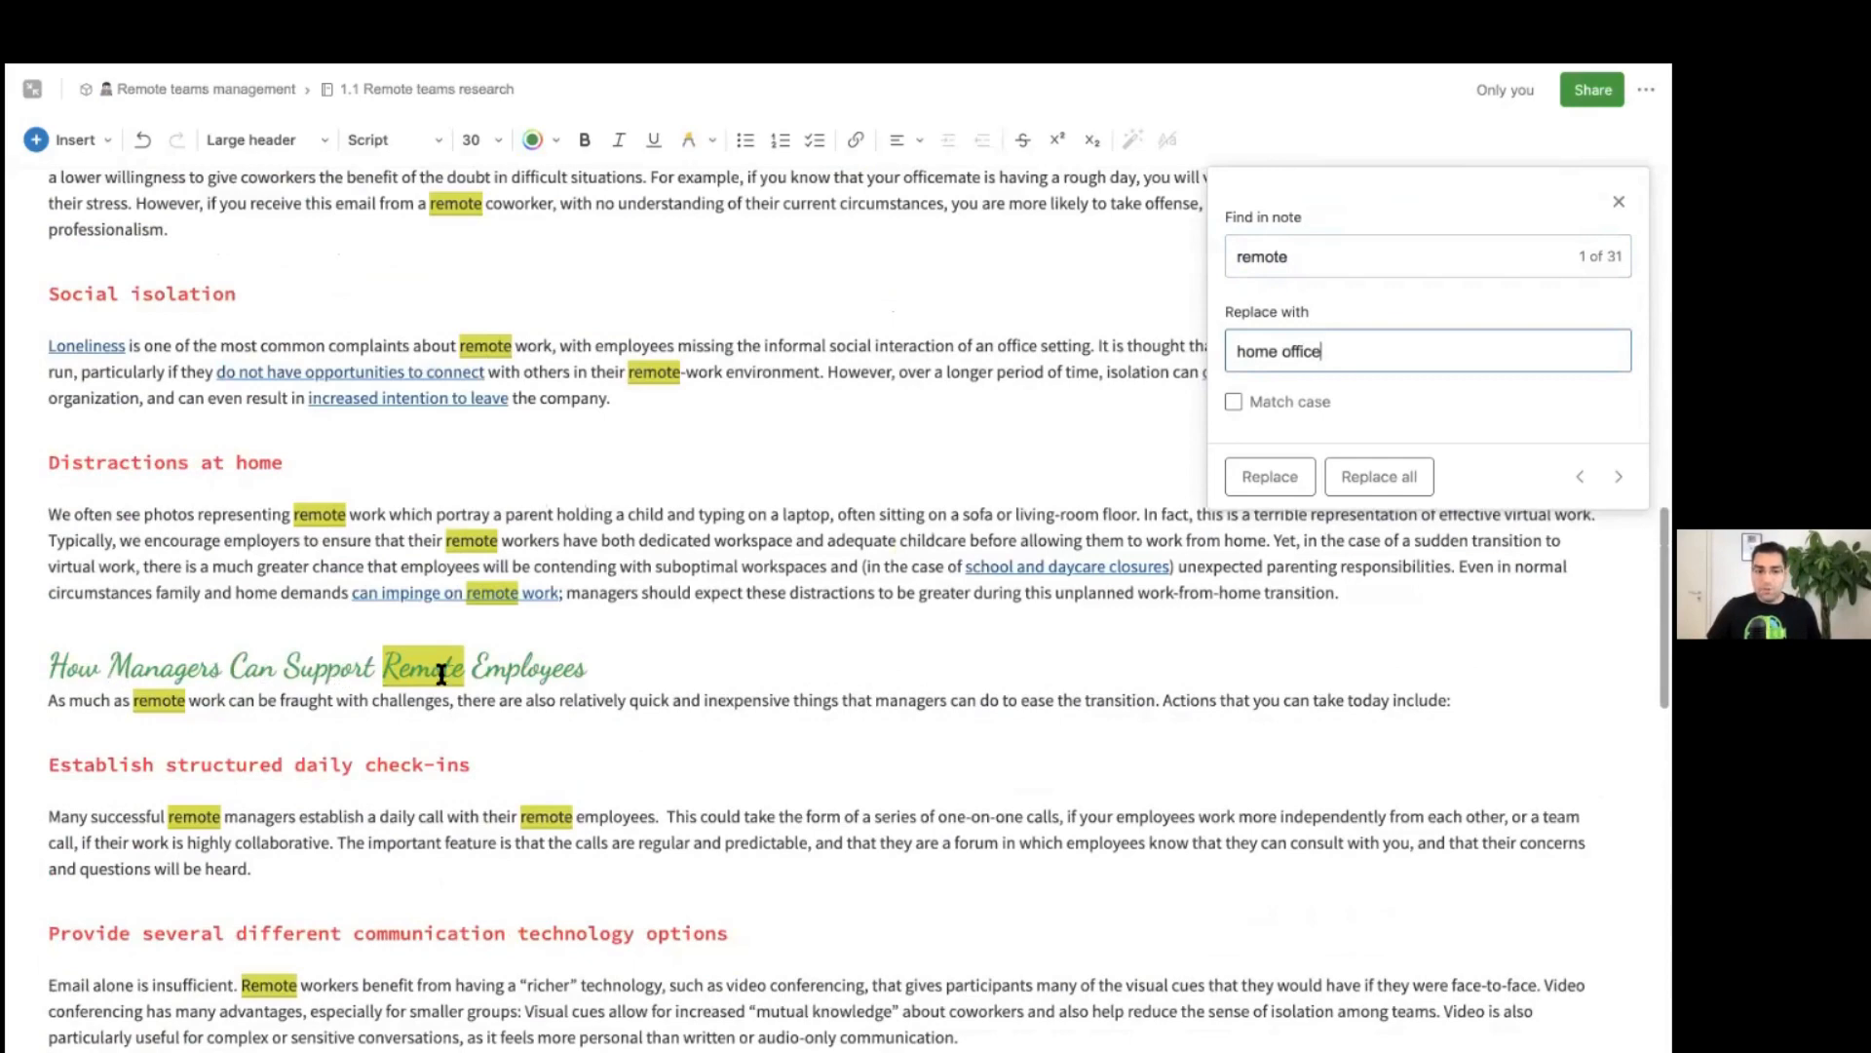
left_click(1389, 475)
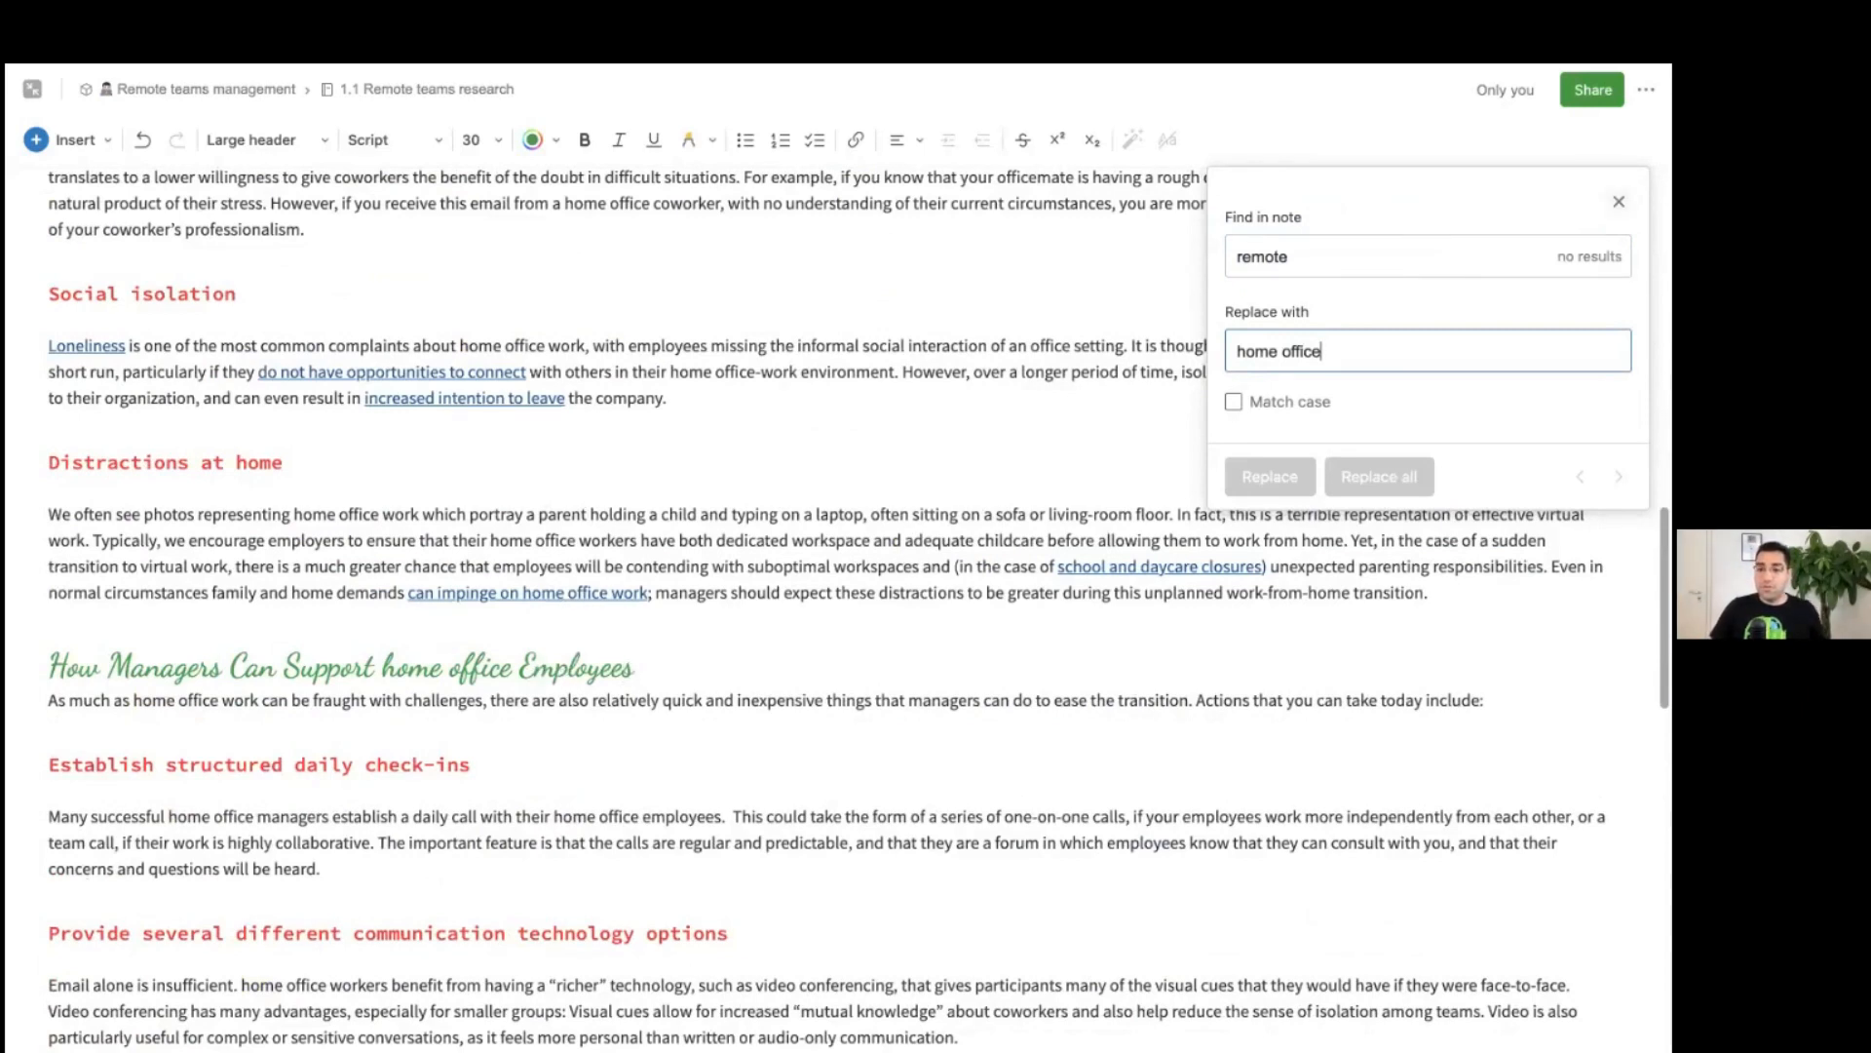
key("Escape")
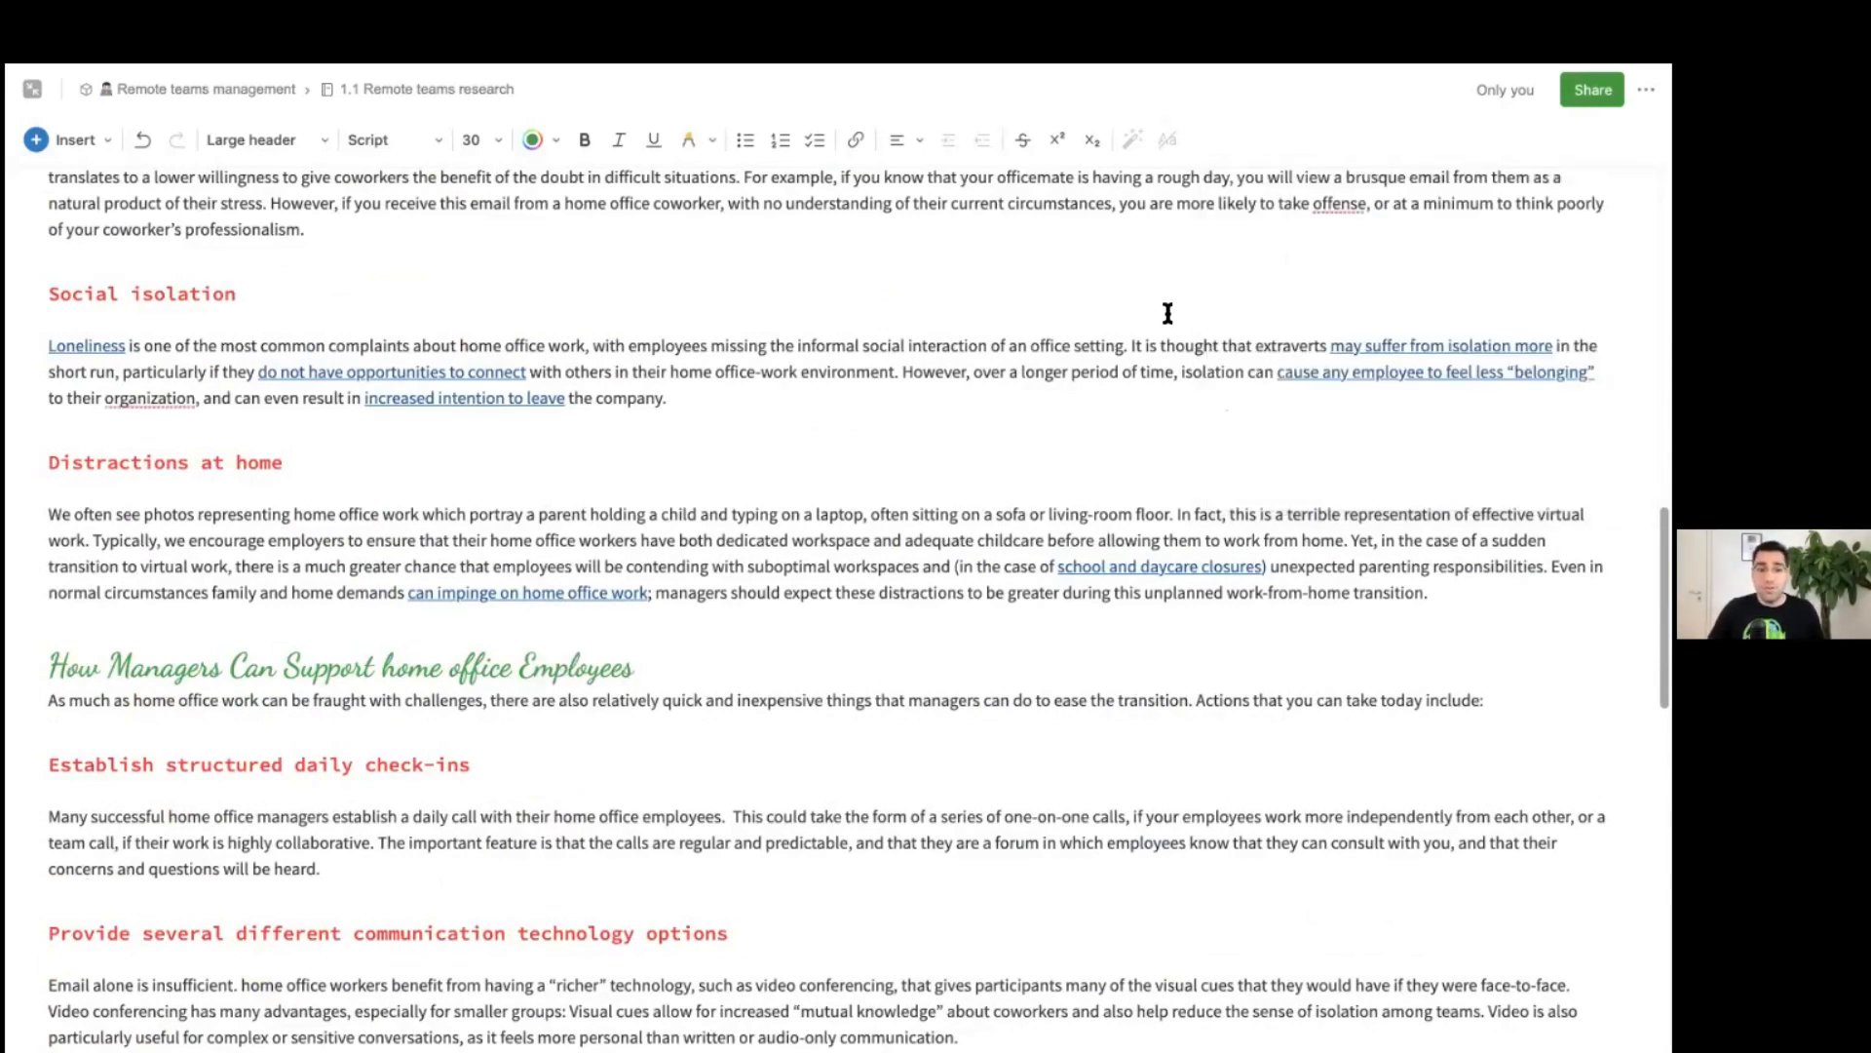